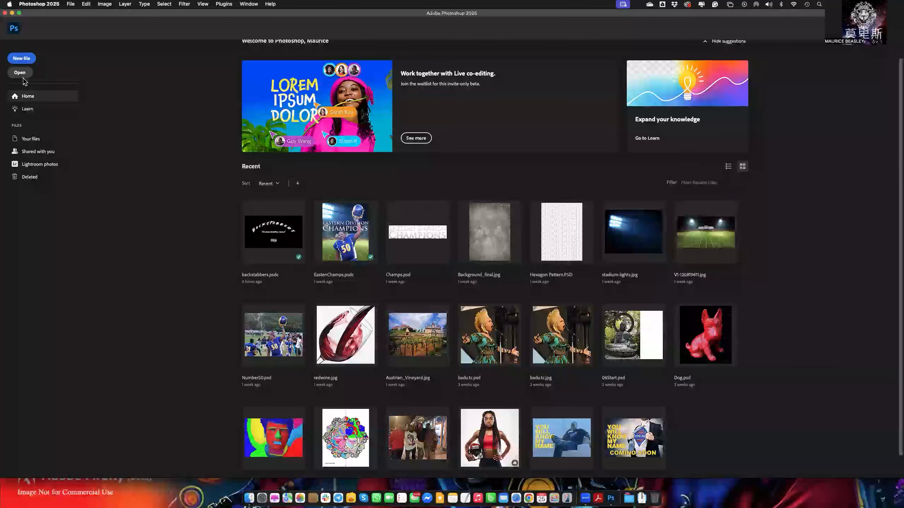
- Browse for a file to open, going from Lectures through Lecture 07 and Lecture 07 Class Files to the StarBattles folder
click(26, 77)
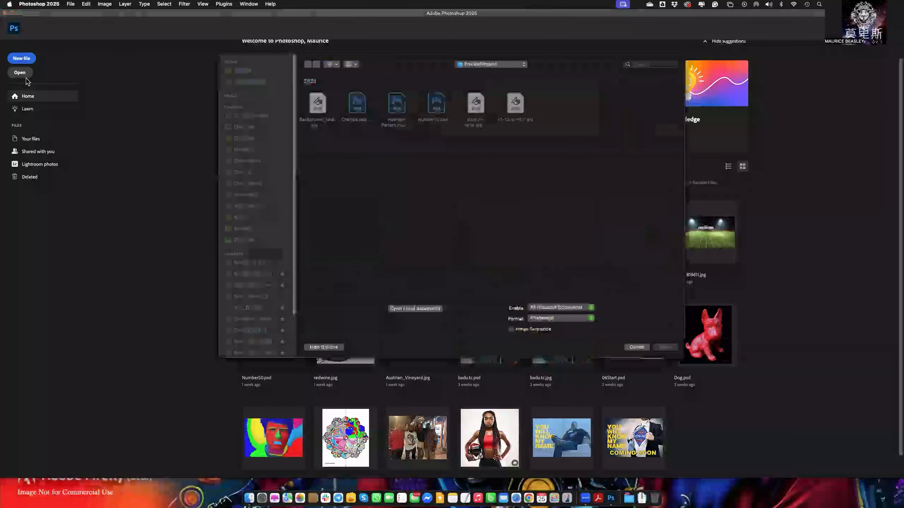
click(491, 65)
click(481, 81)
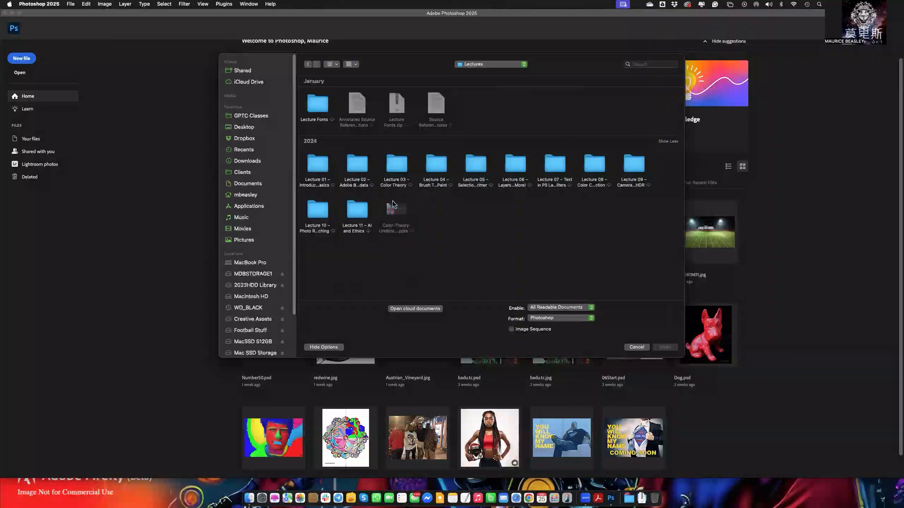
click(551, 176)
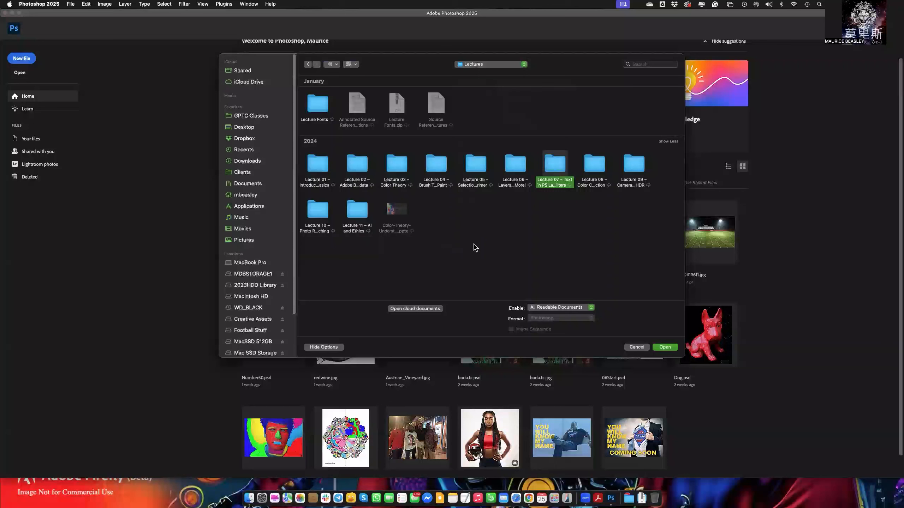
double_click(552, 168)
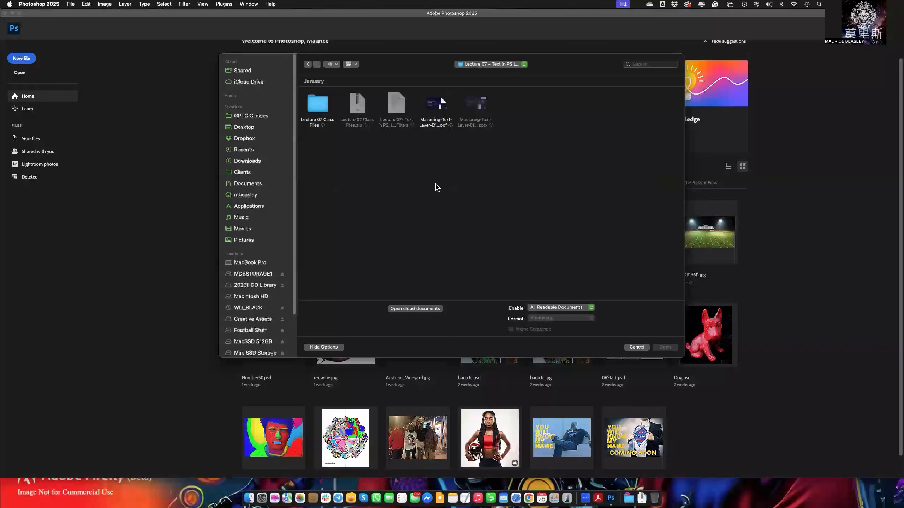
click(317, 107)
double_click(317, 108)
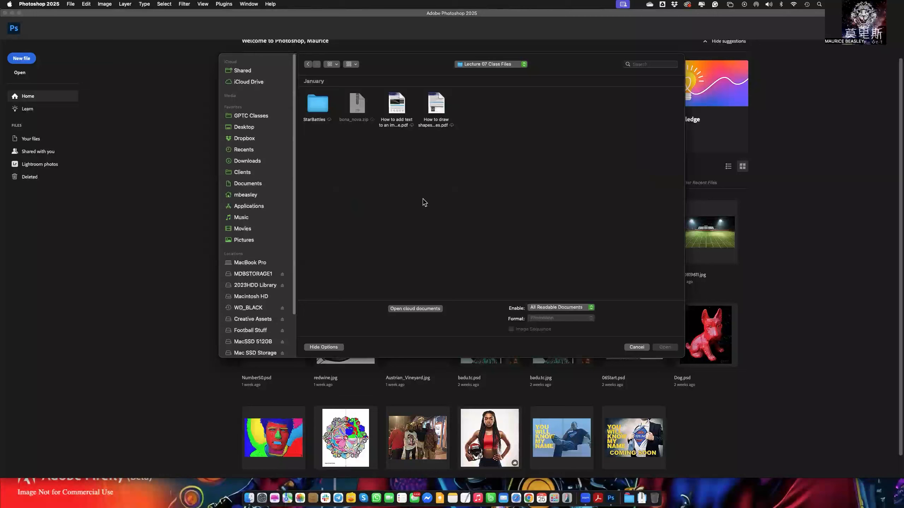
click(318, 107)
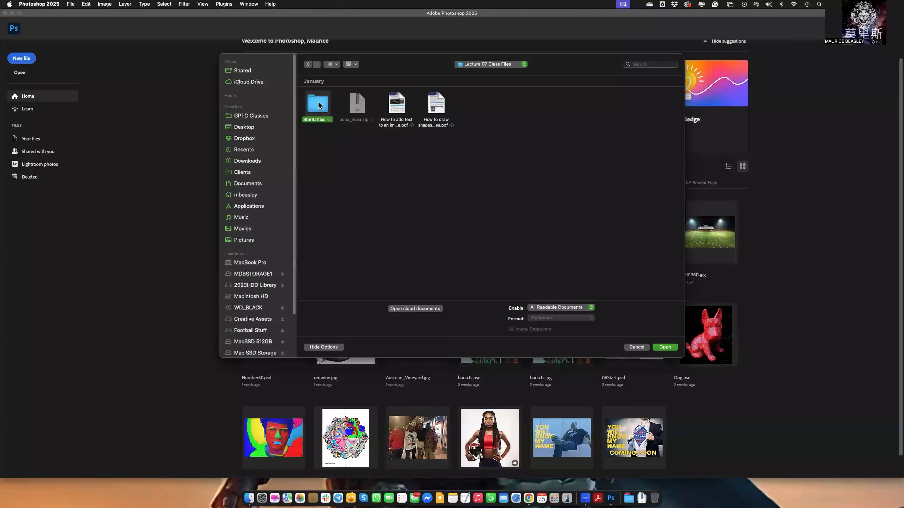
double_click(319, 104)
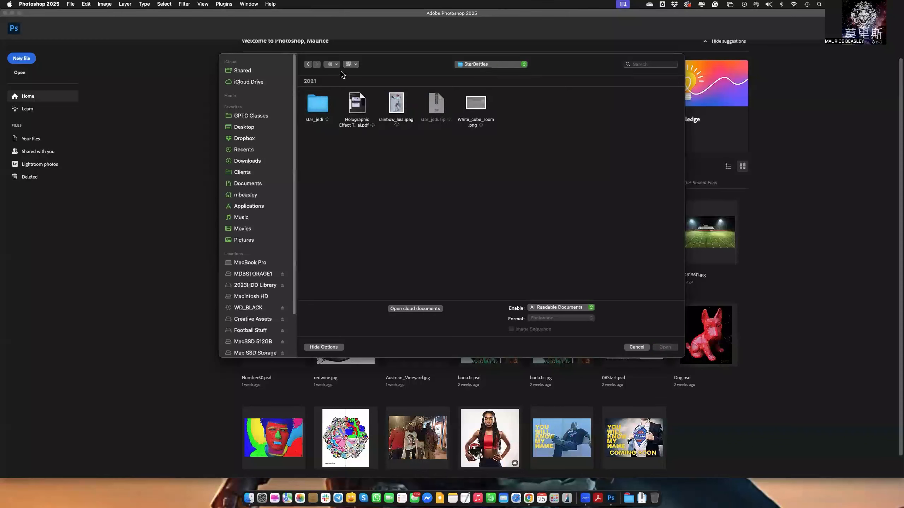
- Go back up to the Lecture 07 folder and return to the StarBattles folder
click(307, 65)
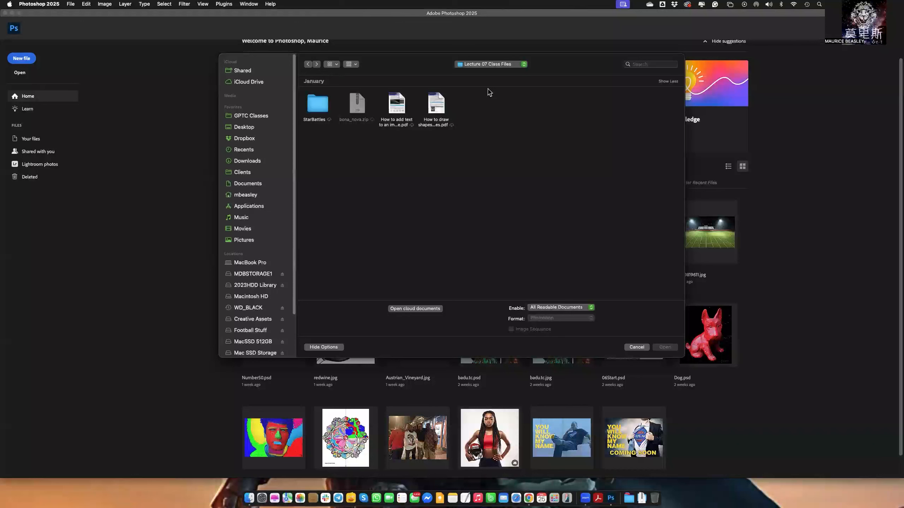
click(497, 66)
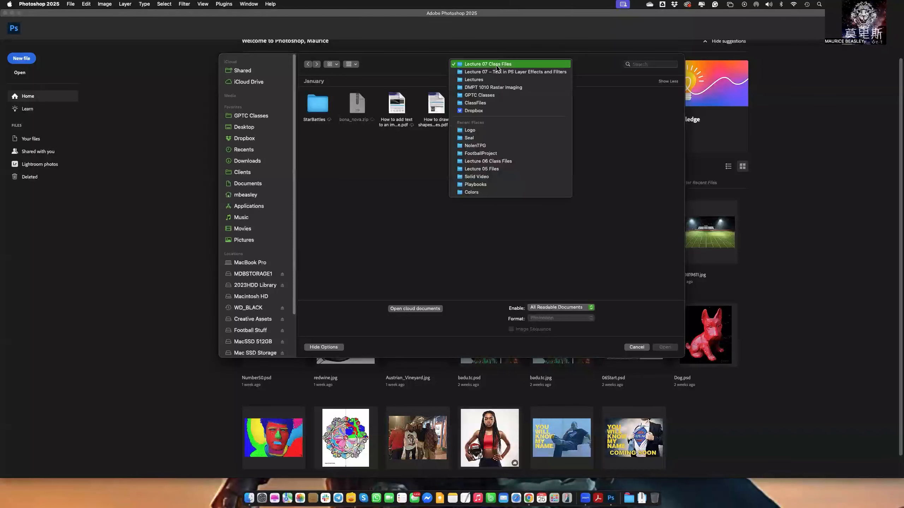
click(474, 72)
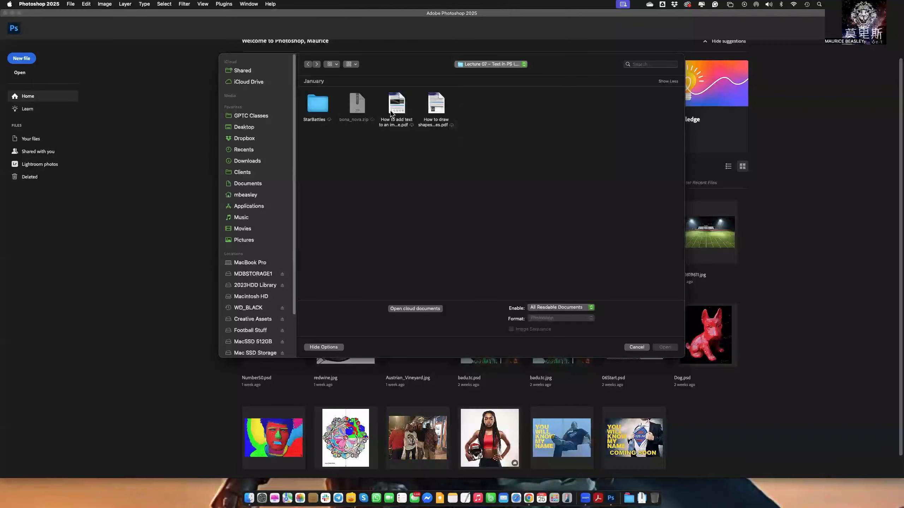
double_click(313, 103)
double_click(317, 103)
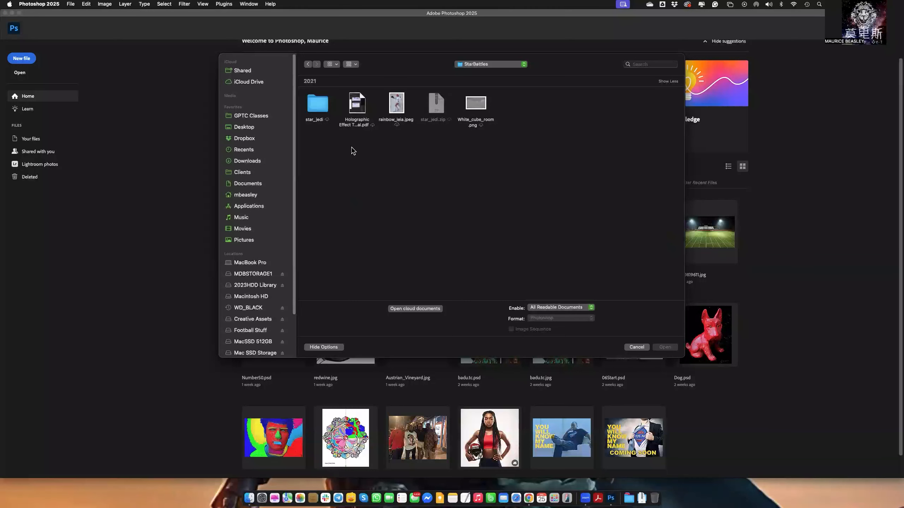
- Preview Holographic Effect Tutorial.pdf and look through its pages on the background, model selection, glow and blur layers
click(357, 111)
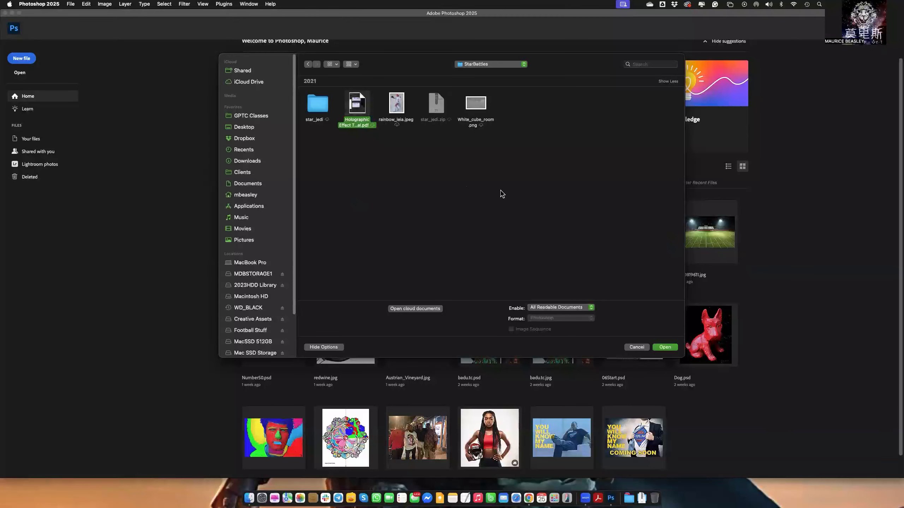
key(Return)
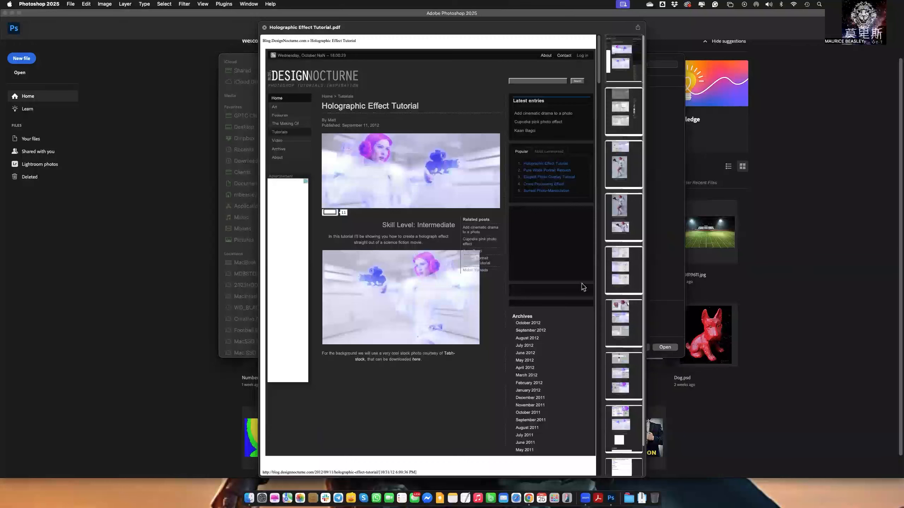
click(619, 275)
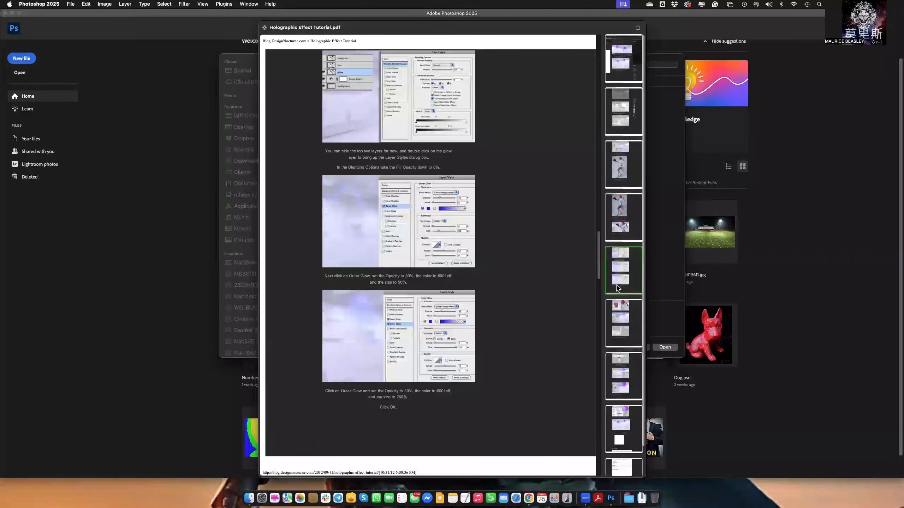
click(621, 327)
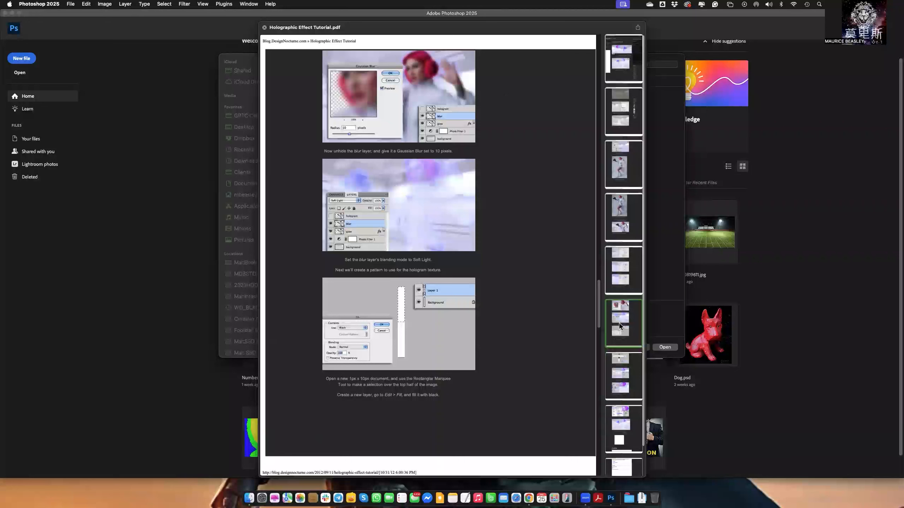
click(618, 210)
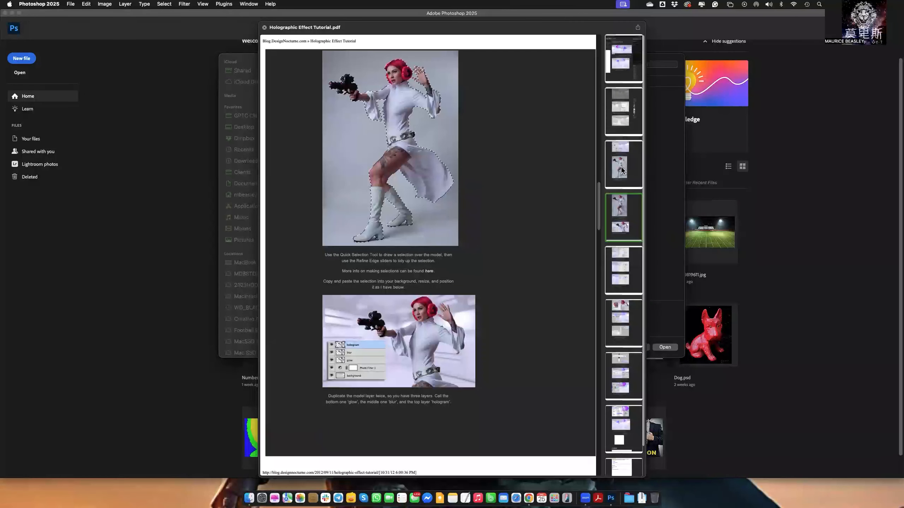
click(621, 170)
click(615, 101)
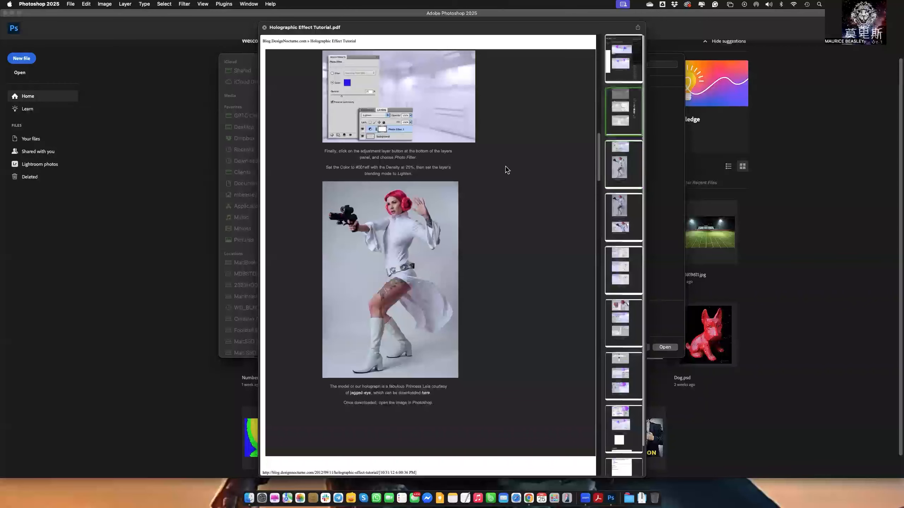
key(space)
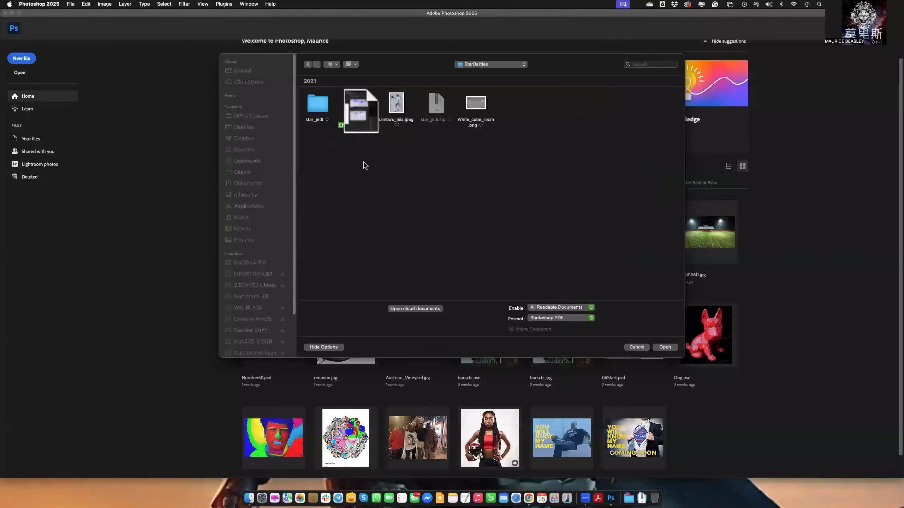
- Open the image rainbow_leia.jpeg from the StarBattles folder
click(387, 164)
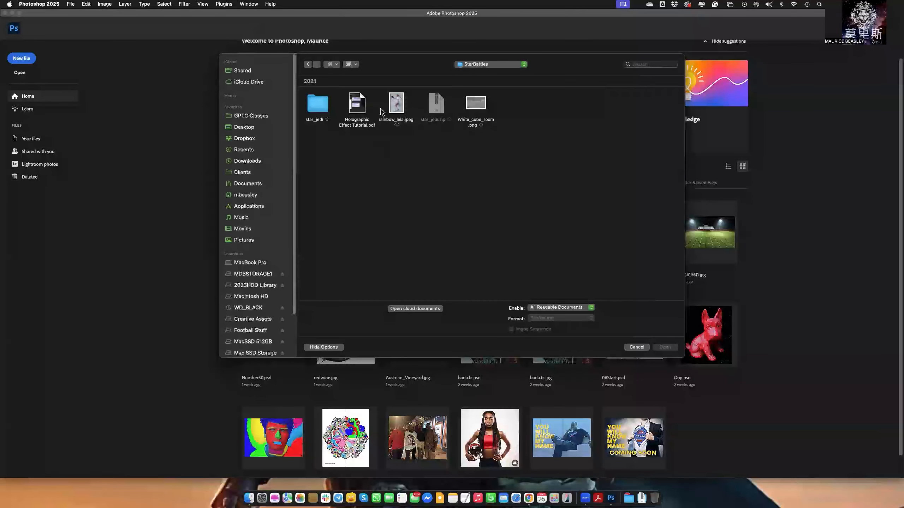
click(394, 107)
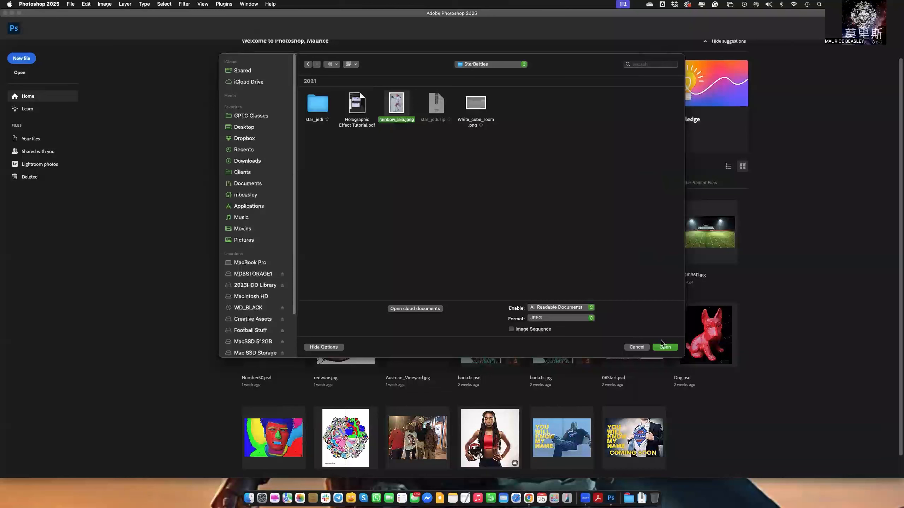
click(670, 348)
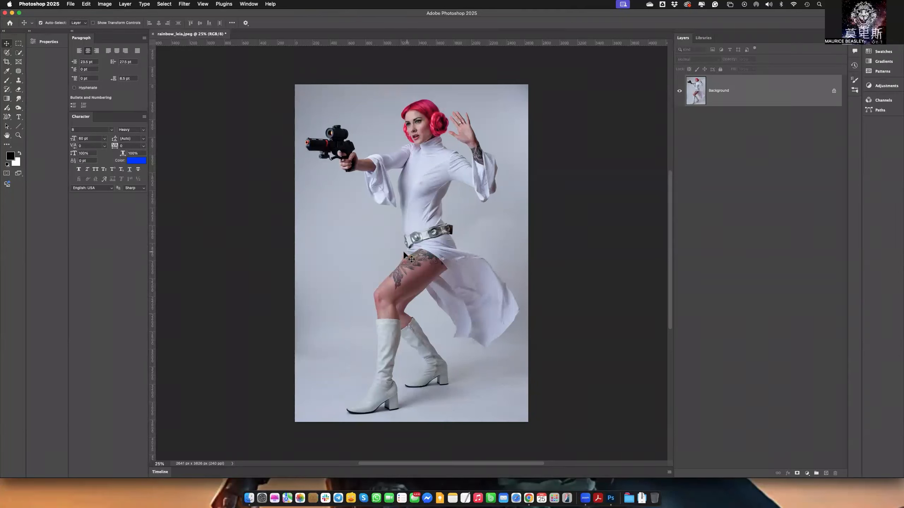
- Select the woman with Select Subject and bring the selection into Select and Mask
click(165, 4)
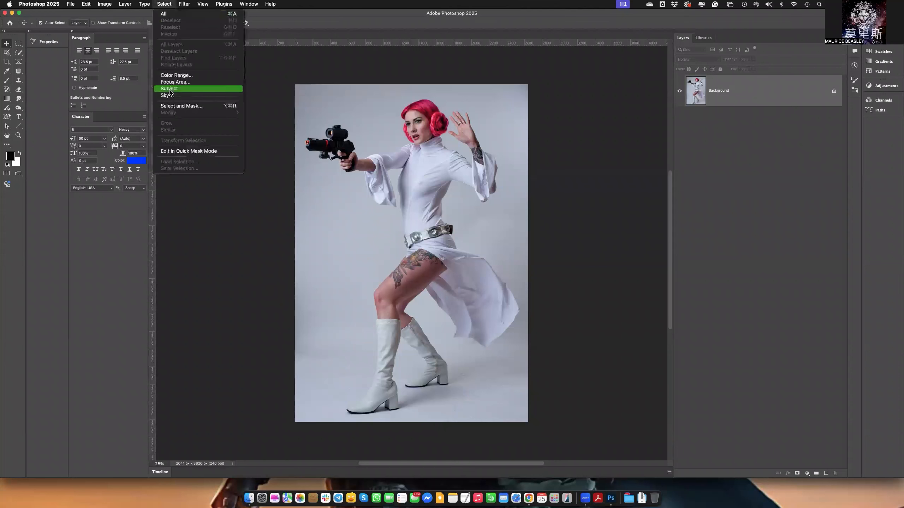
click(169, 88)
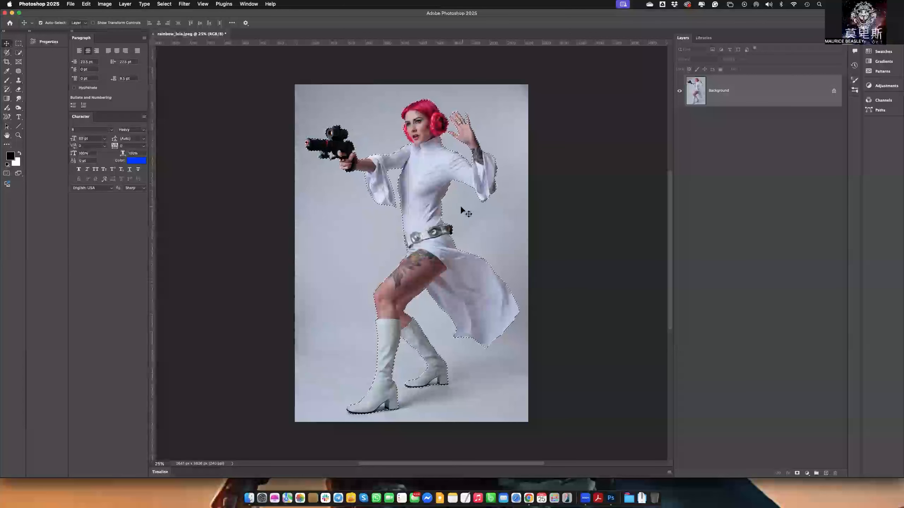
click(165, 4)
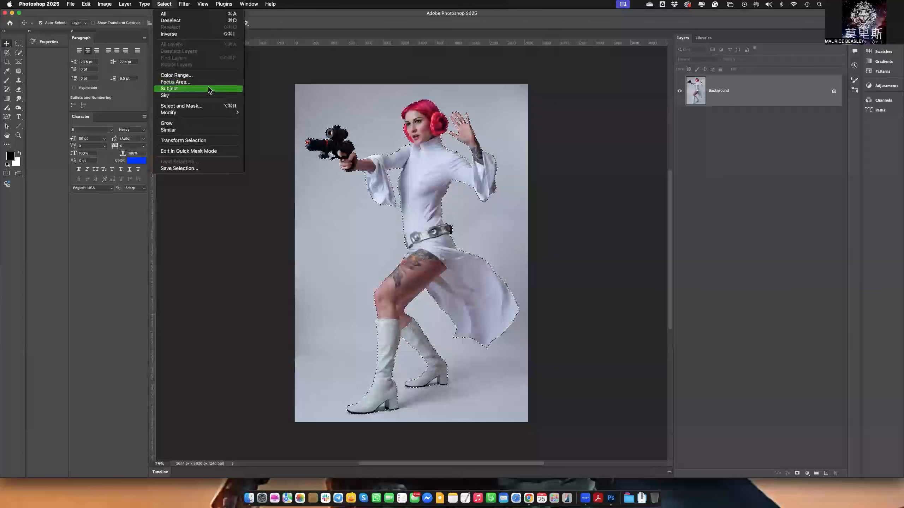
click(190, 107)
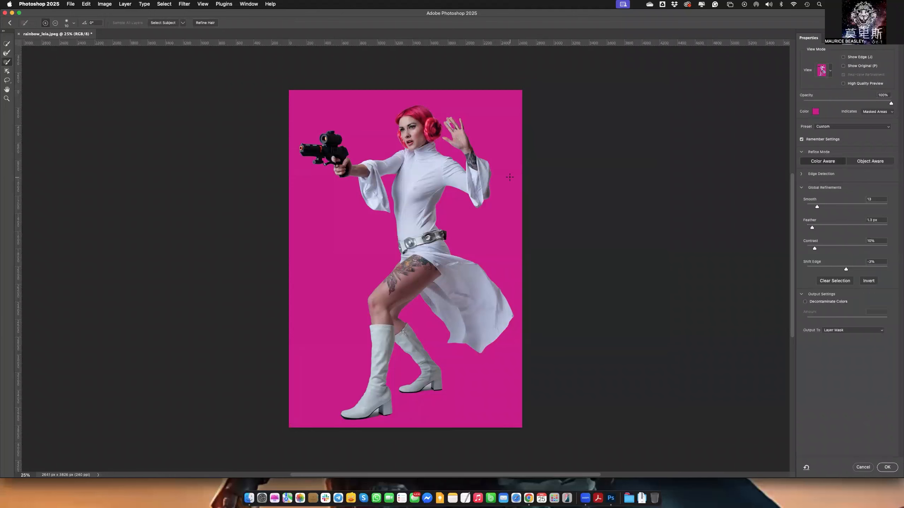
- Change the overlay colour over the masked areas to green 1bc848 in the Select and Mask view
key(super+plus)
key(super+plus)
key(super+plus)
key(super+plus)
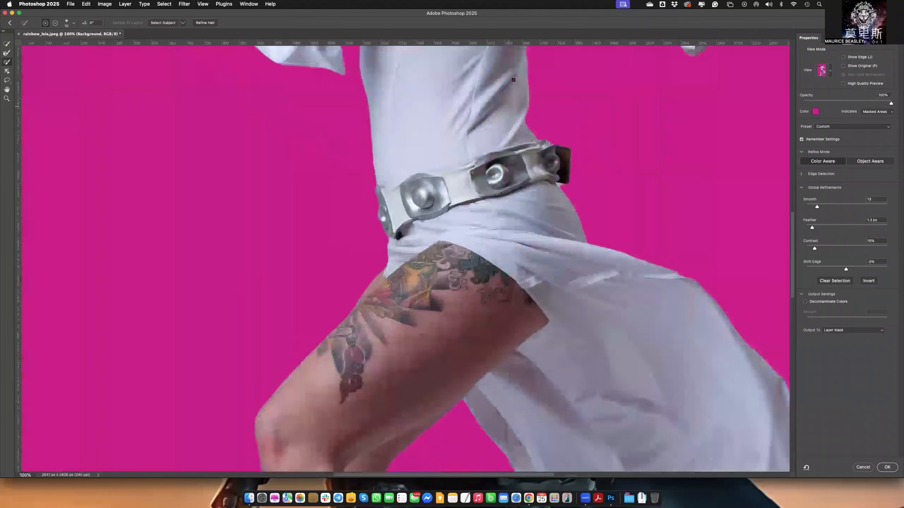
drag(386, 102, 440, 325)
drag(311, 120, 418, 262)
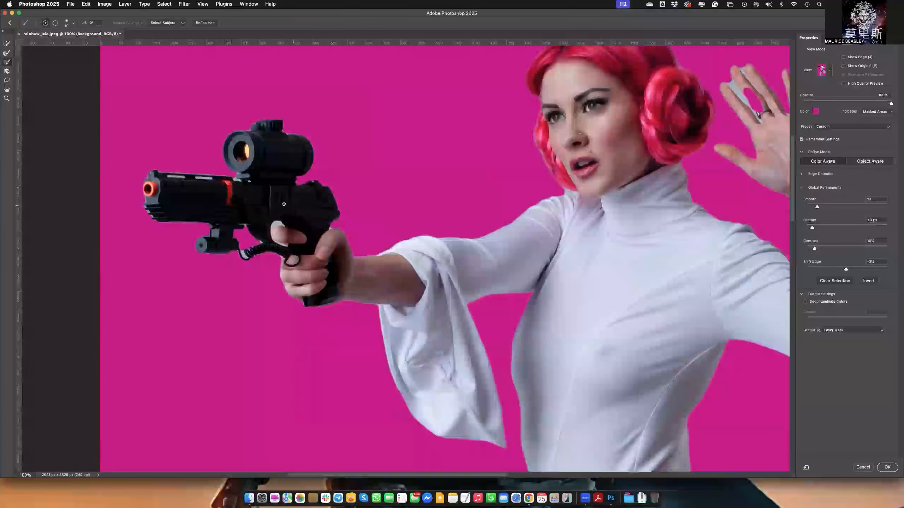
drag(410, 198, 447, 222)
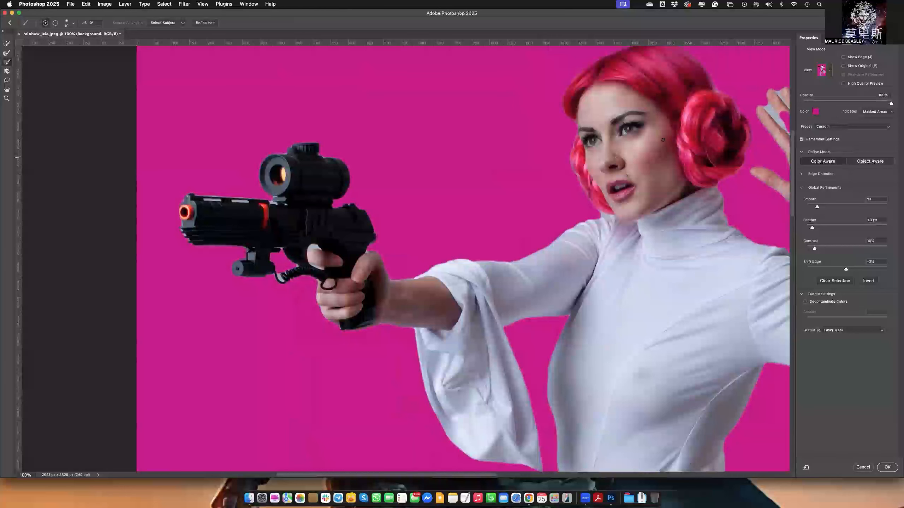
click(550, 129)
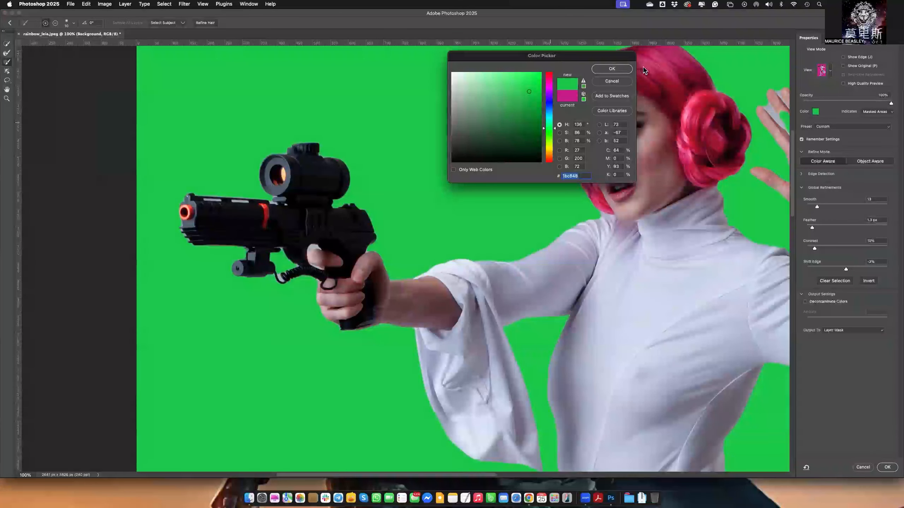
click(612, 69)
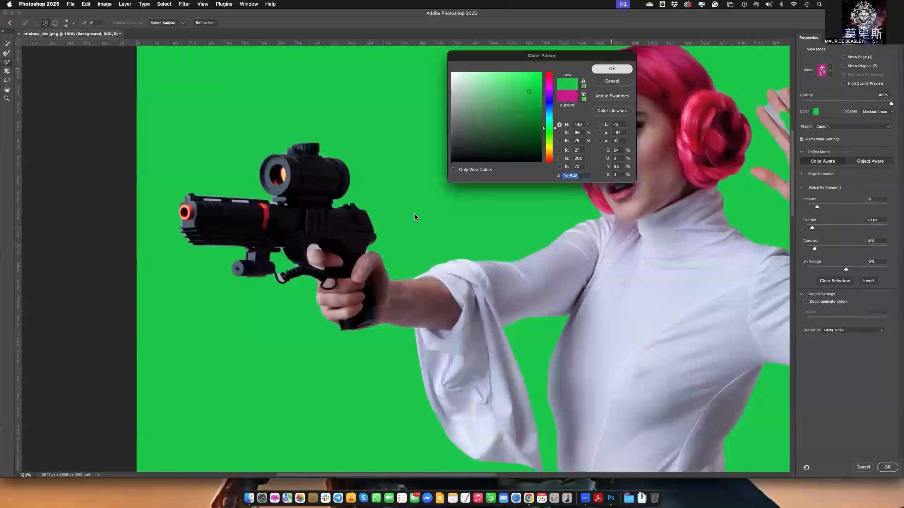
click(607, 70)
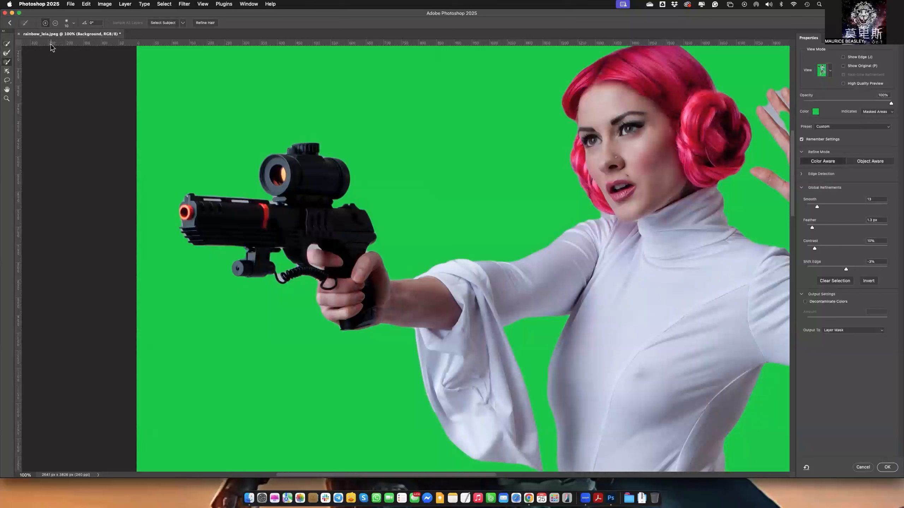
- Reduce the Quick Selection brush to size 8, undo the stray stroke above the gun, and try a subtracting stroke on the barrel
key(w)
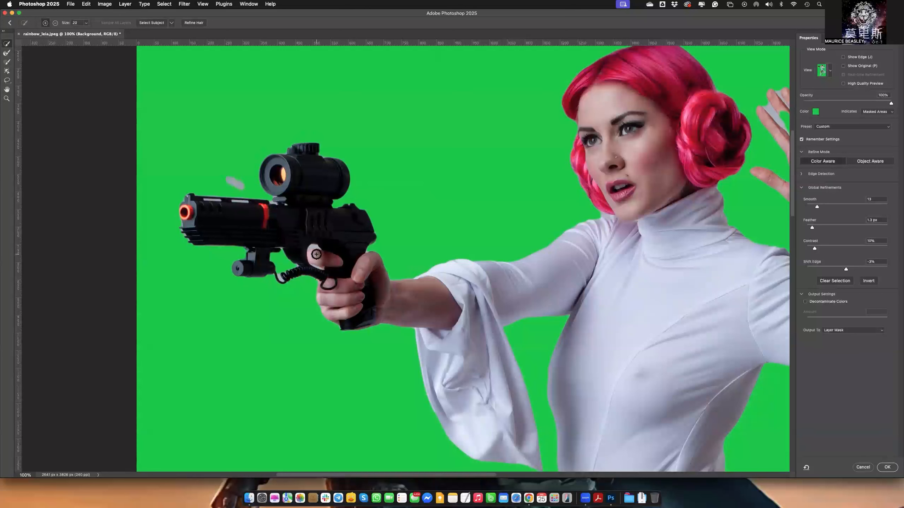
key(bracketleft)
key(bracketleft)
key(bracketleft)
key(bracketleft)
key(bracketleft)
key(super+z)
key(alt)
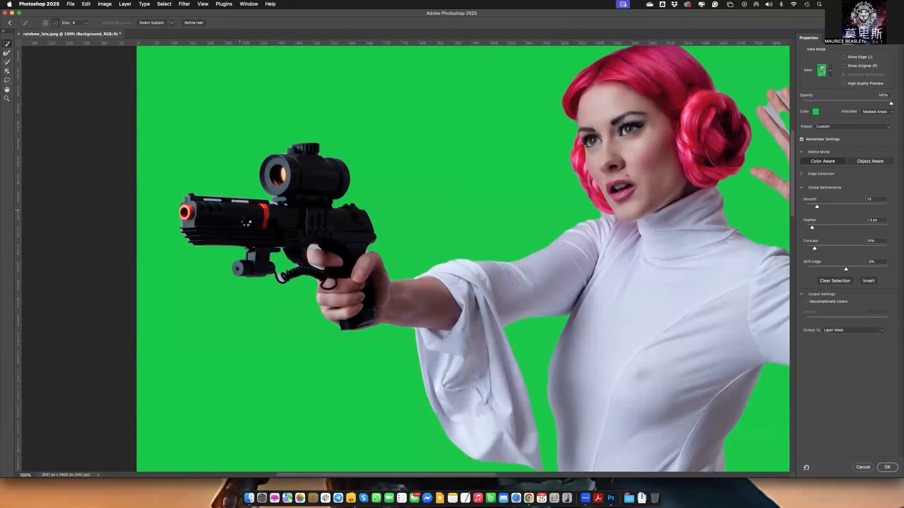
drag(246, 223, 245, 216)
- Examine the selection edges around the raised hand and between its fingers
scroll(446, 217, right, 5)
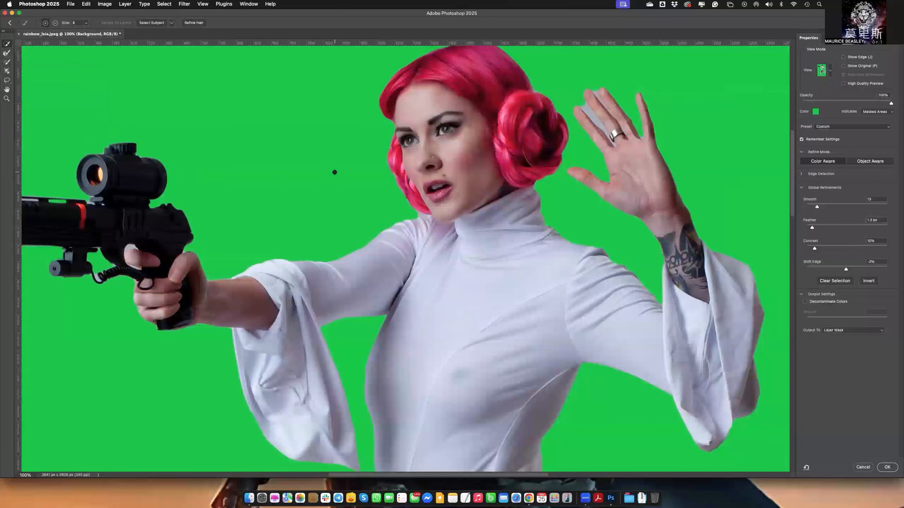
key(super+plus)
key(super+plus)
drag(456, 205, 441, 180)
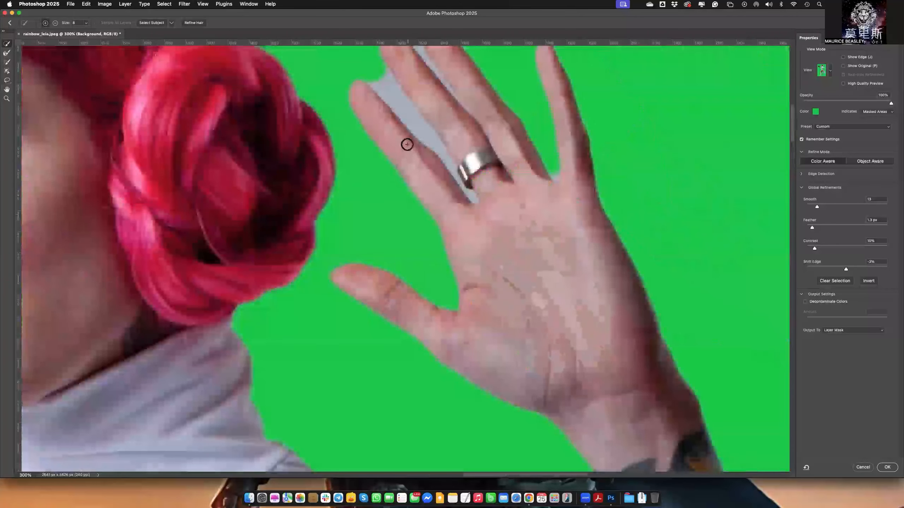
drag(412, 117, 365, 194)
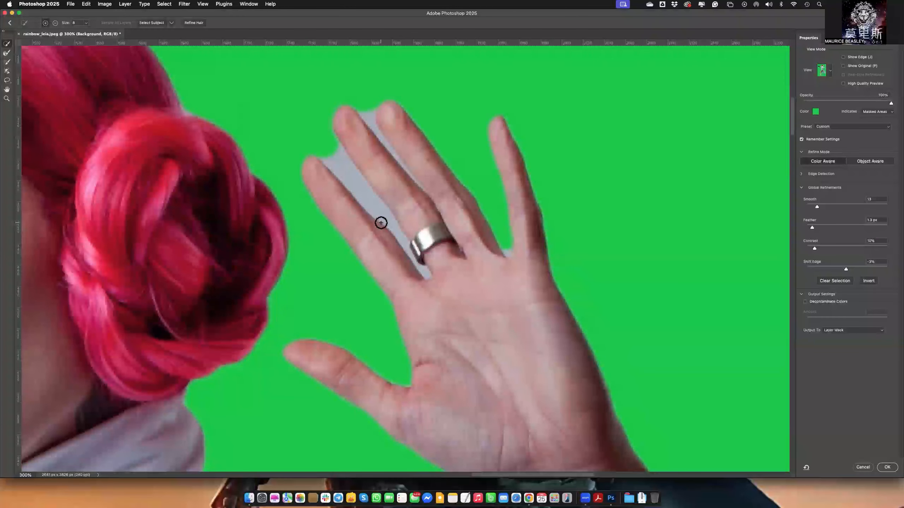
key(super+0)
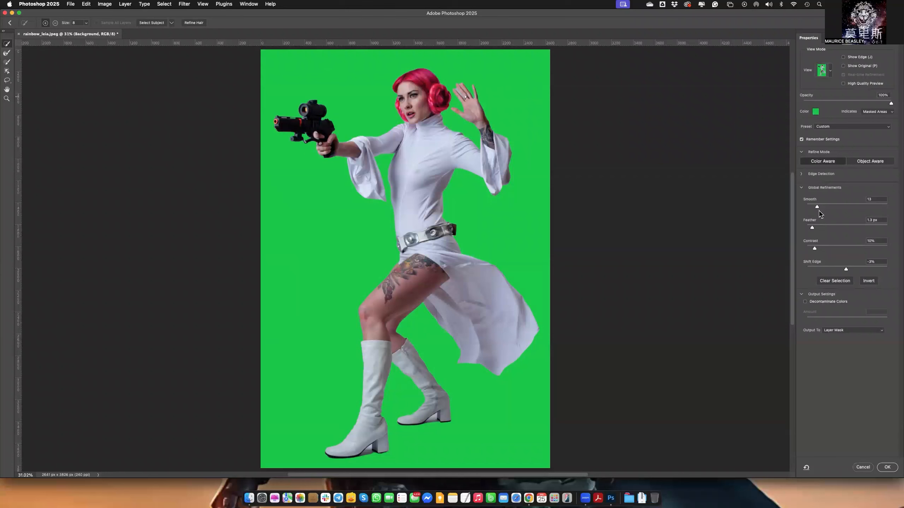
- Reduce the selection's Feather to 0.7 px and set Shift Edge to -1%
drag(813, 228, 810, 228)
drag(846, 269, 847, 269)
key(Tab)
key(Tab)
- Output the refined selection as a New Layer with Layer Mask
click(852, 331)
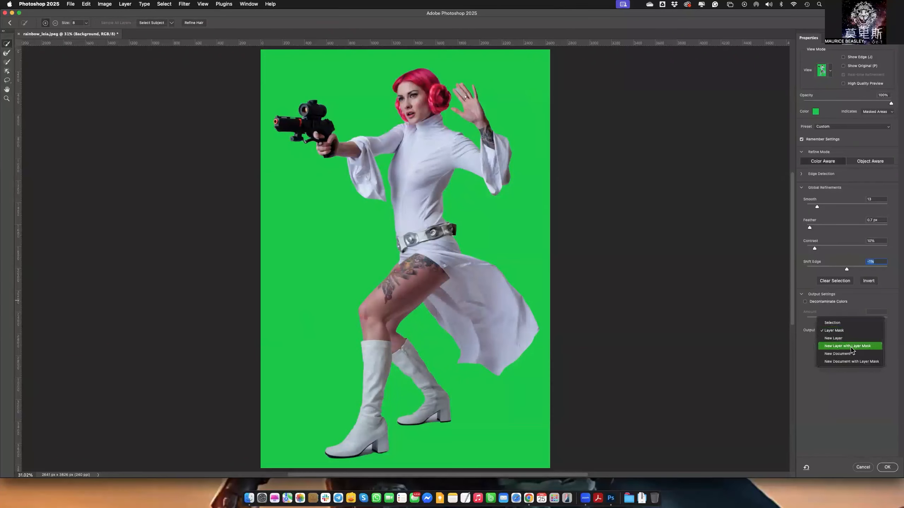
click(851, 347)
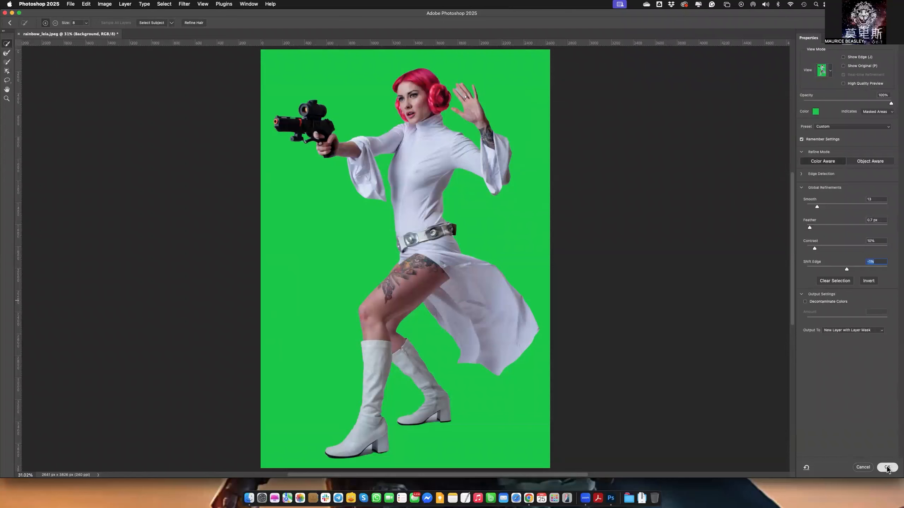
click(887, 467)
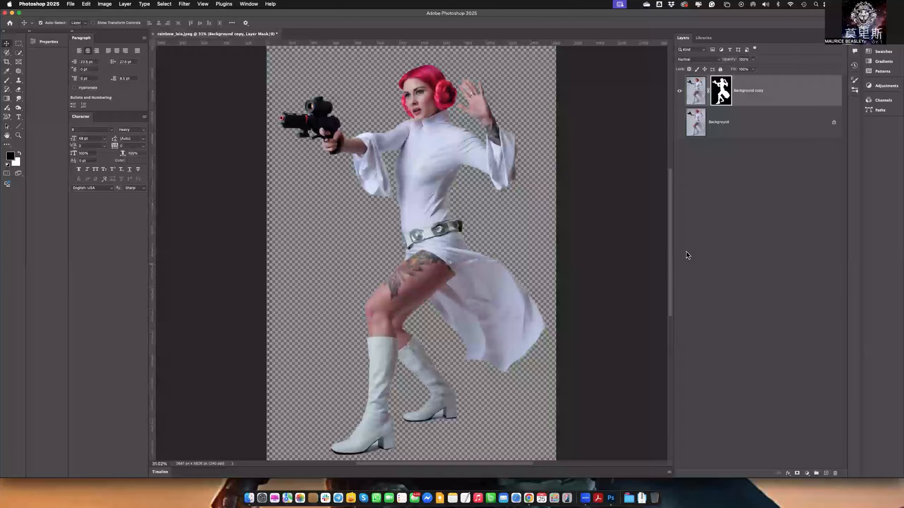
- Duplicate the masked Background copy layer as Leia into a new document named LeiaCartoon
right_click(799, 99)
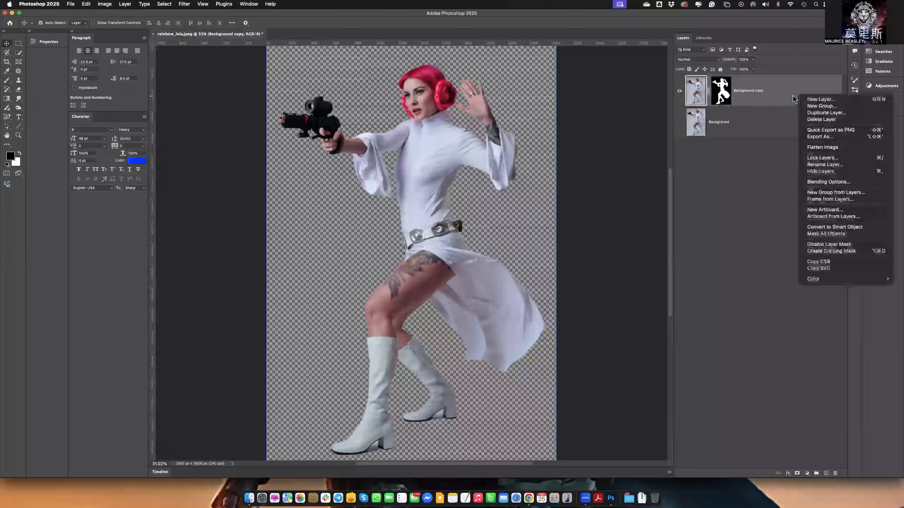
click(815, 115)
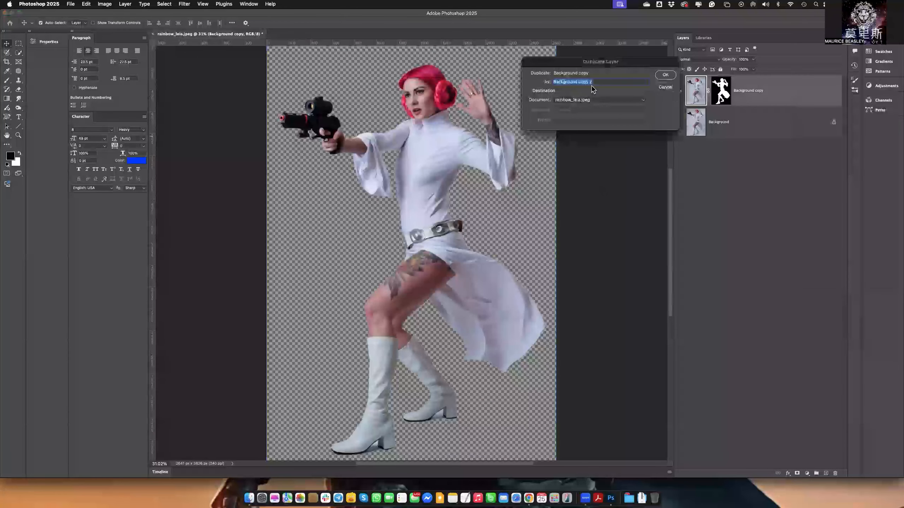
text(Leia)
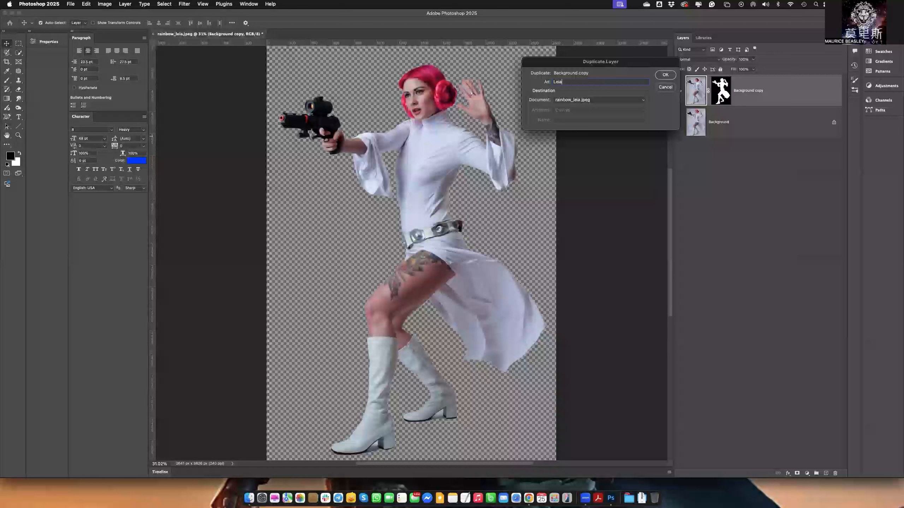
click(585, 102)
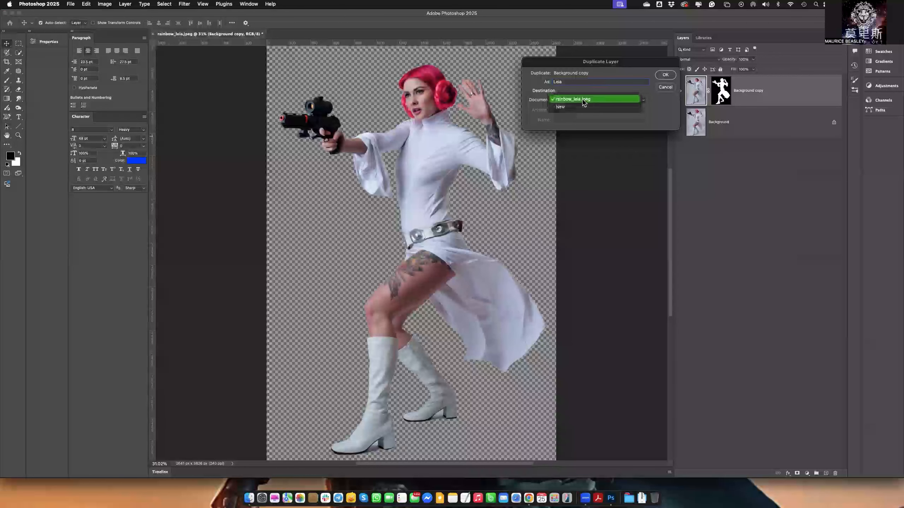
click(560, 108)
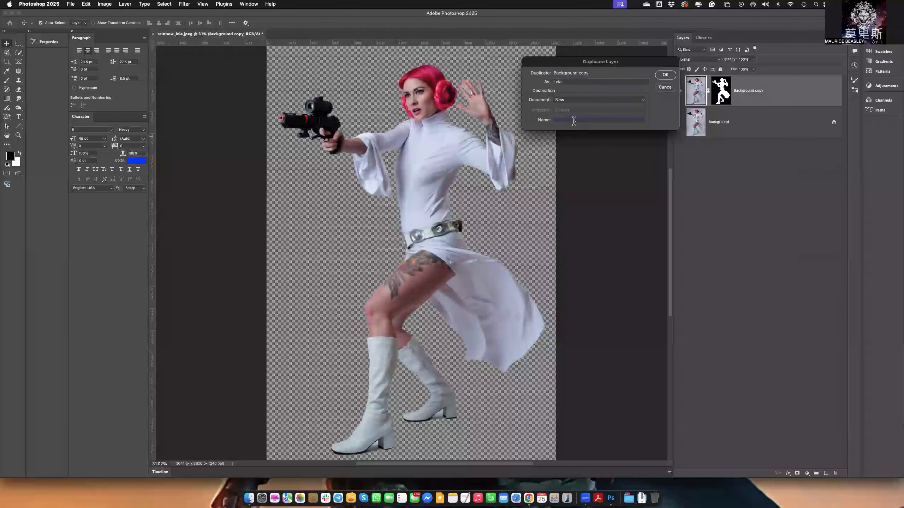
text(LeiaCartoon)
click(666, 75)
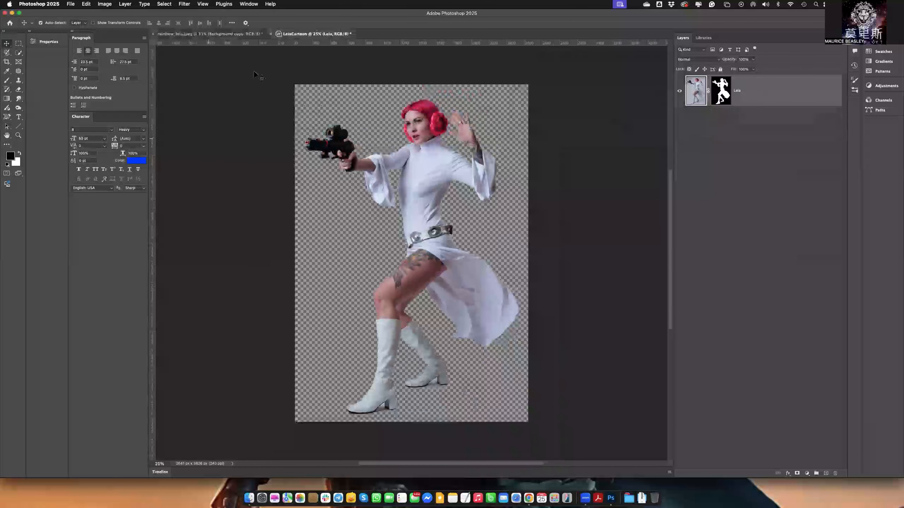
- Close rainbow_leia.jpeg without saving its changes
click(186, 35)
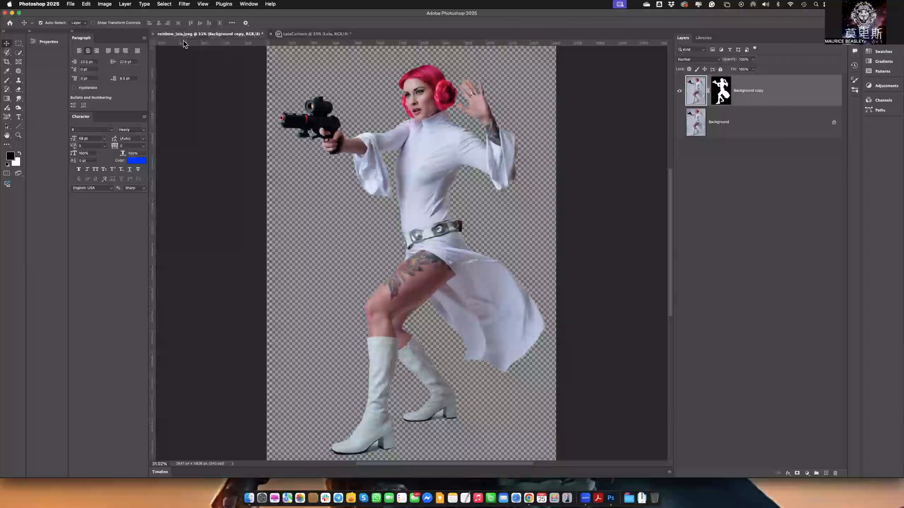
click(152, 34)
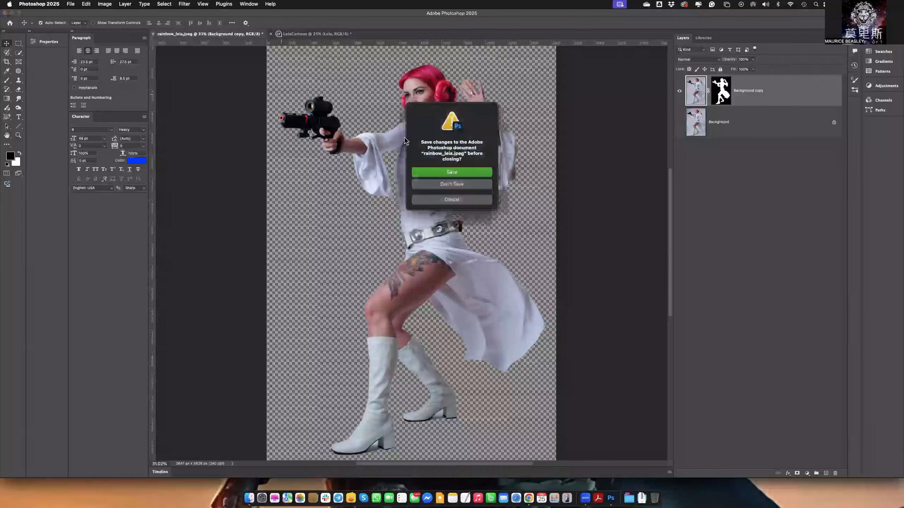
click(441, 185)
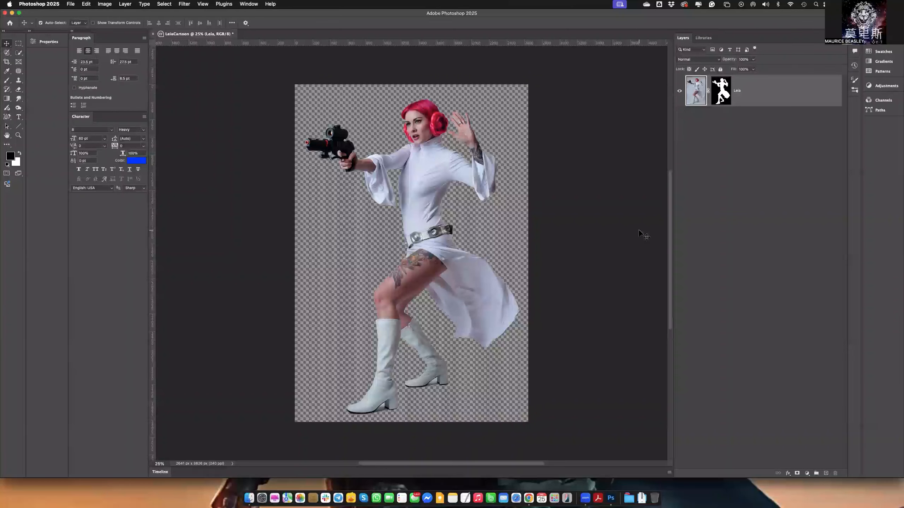
- Set up a Distort Ripple filter on the Leia layer with size Large and an amount of about -360%
click(184, 4)
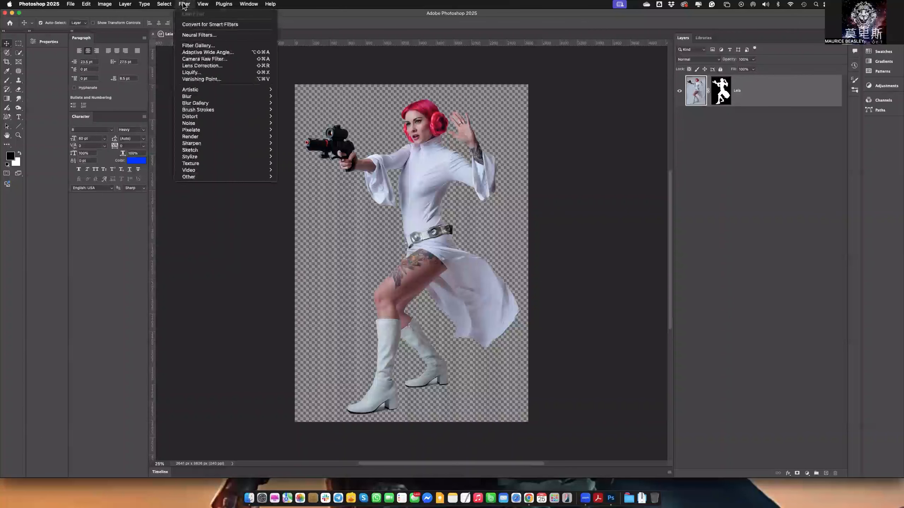
mouse_move(238, 103)
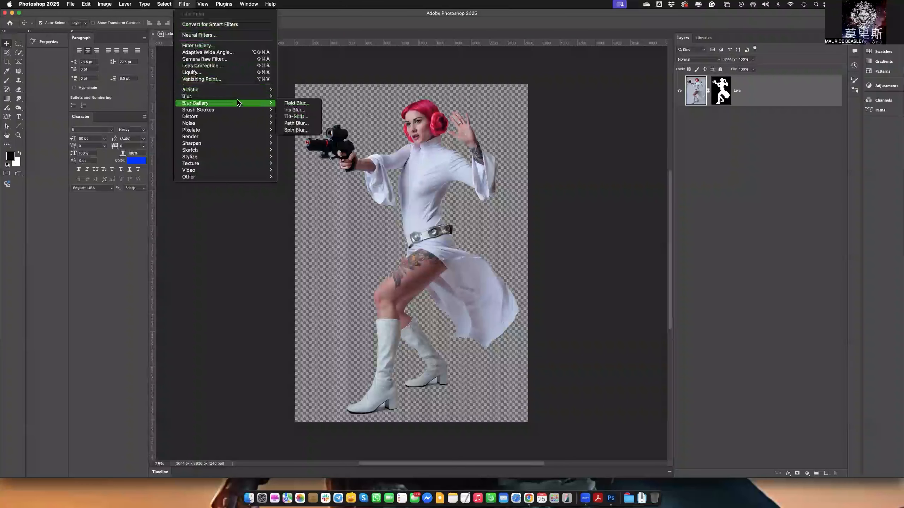
mouse_move(219, 119)
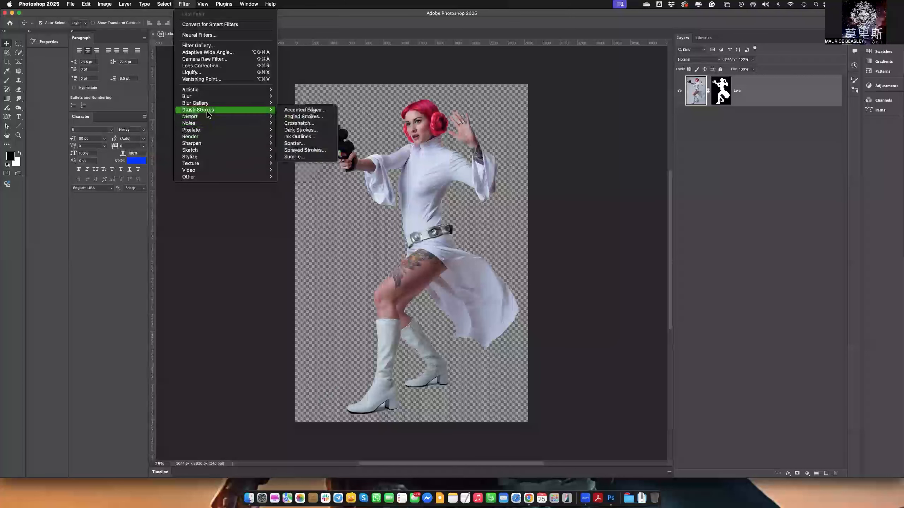
mouse_move(209, 97)
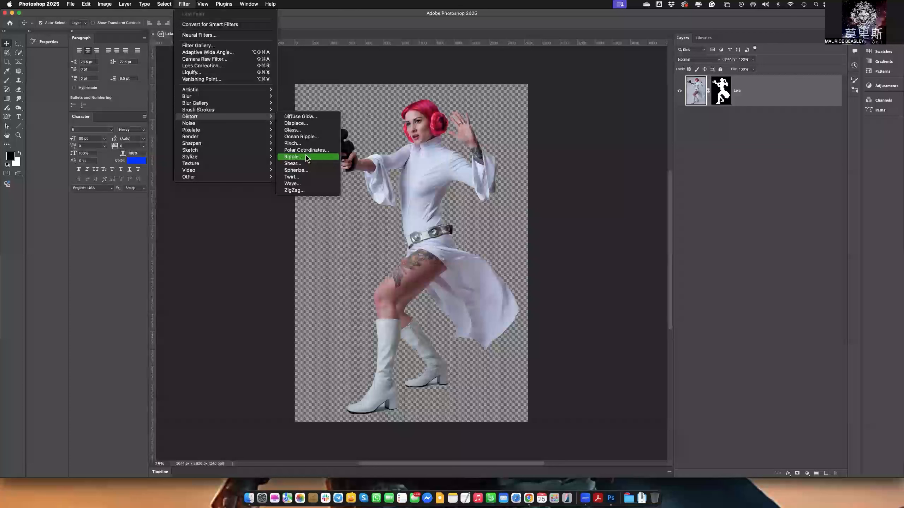
click(307, 157)
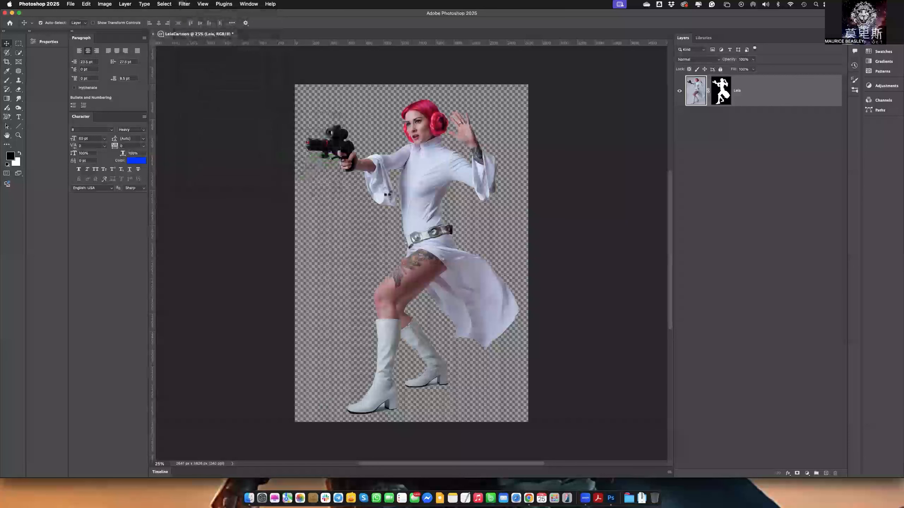
drag(448, 125, 572, 89)
drag(556, 143, 550, 171)
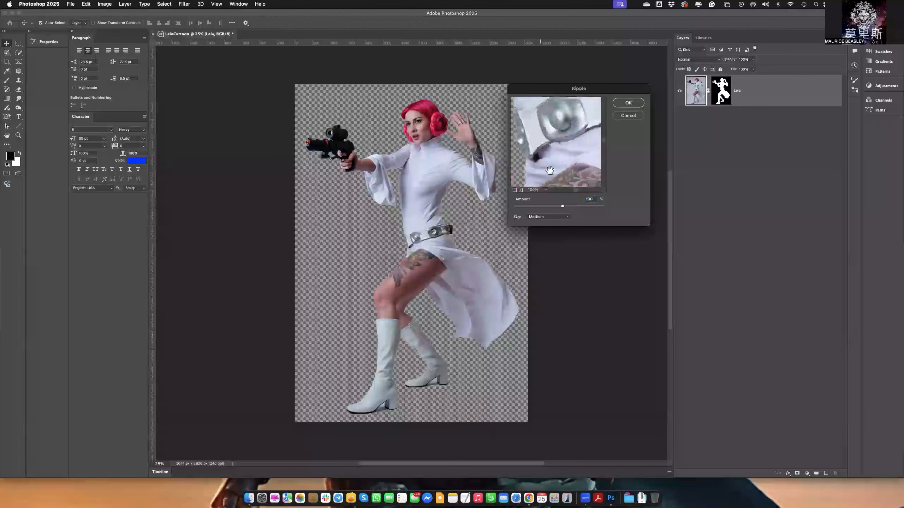
drag(554, 137, 549, 169)
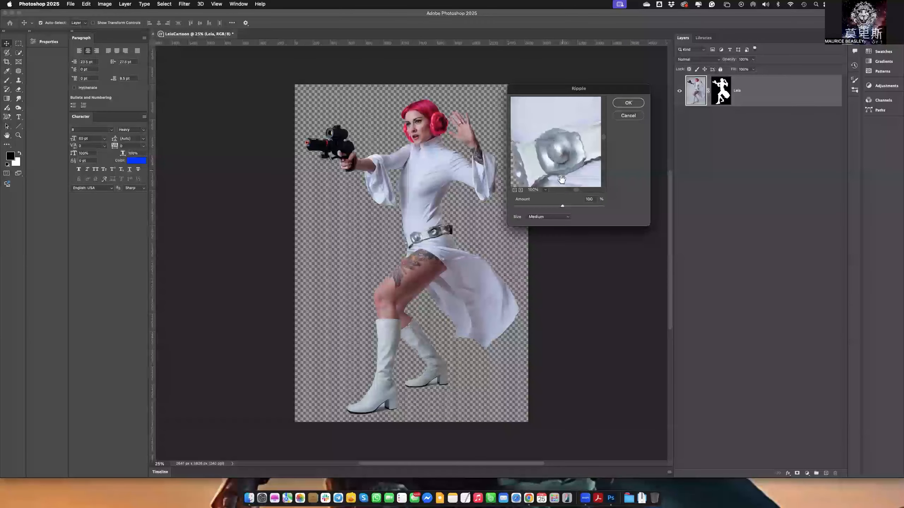
drag(562, 206, 584, 207)
click(550, 217)
click(542, 223)
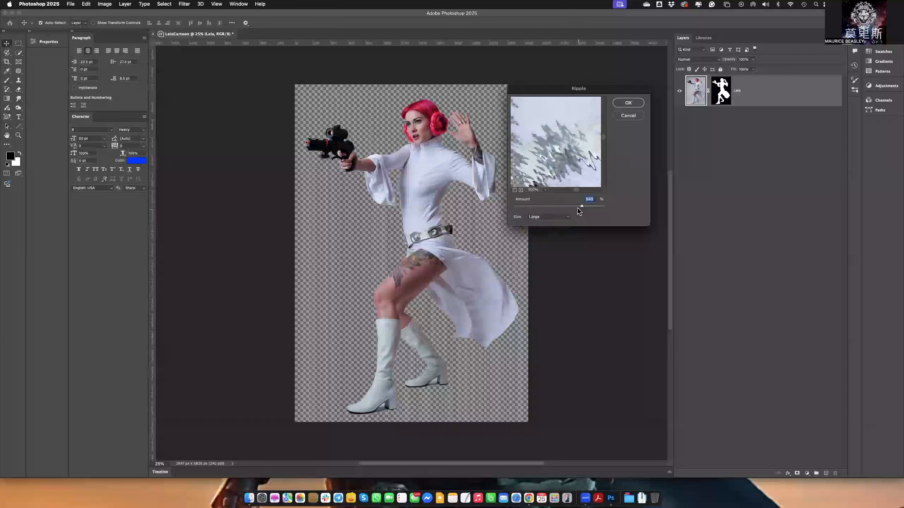
drag(578, 211, 545, 211)
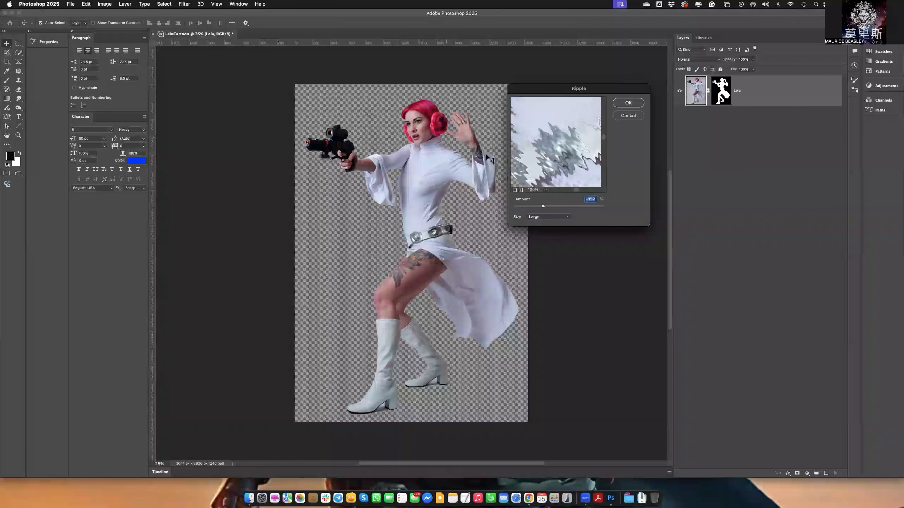
- Preview the ripple on the woman's face, apply it to the Leia layer, and undo it
drag(553, 139, 555, 171)
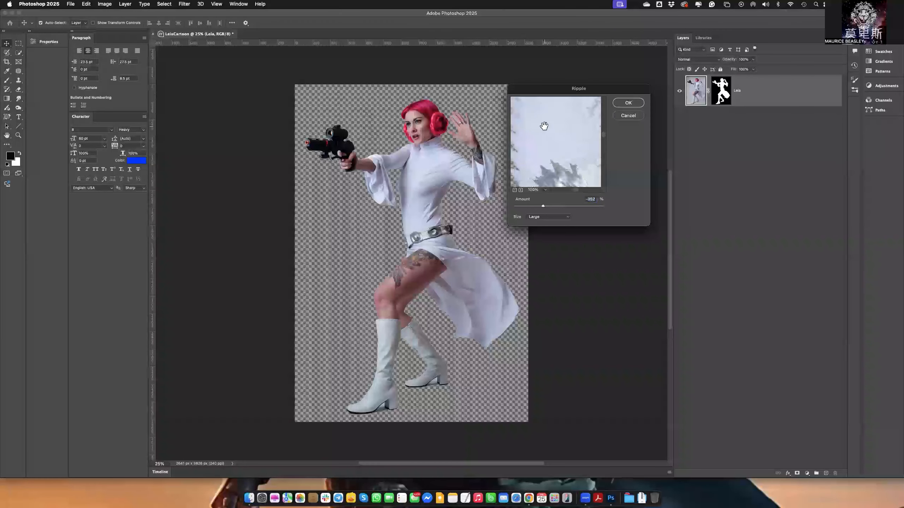
drag(544, 128, 562, 192)
drag(543, 142, 545, 198)
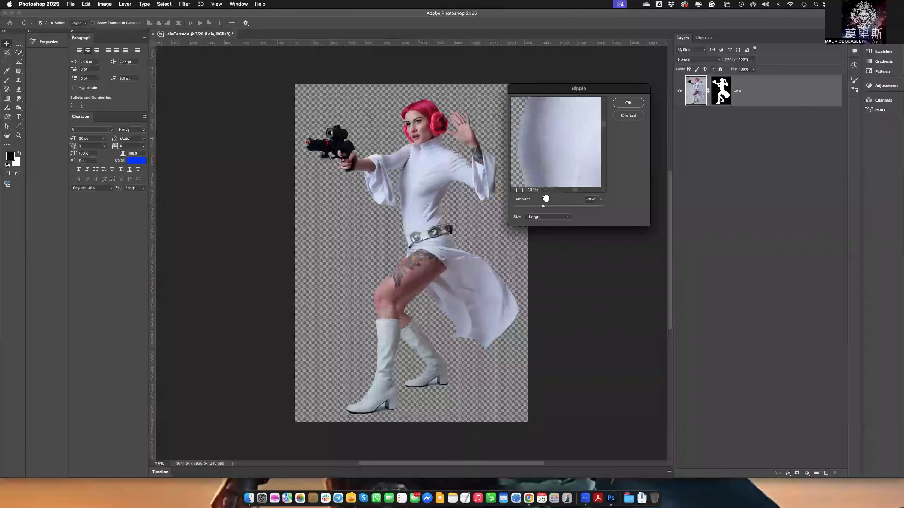
drag(562, 124, 553, 193)
drag(543, 144, 532, 195)
drag(551, 135, 559, 155)
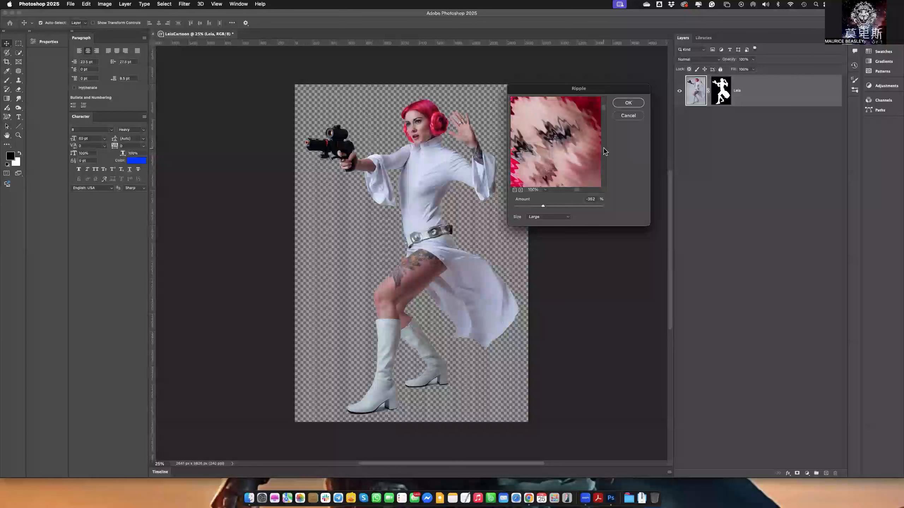
click(629, 103)
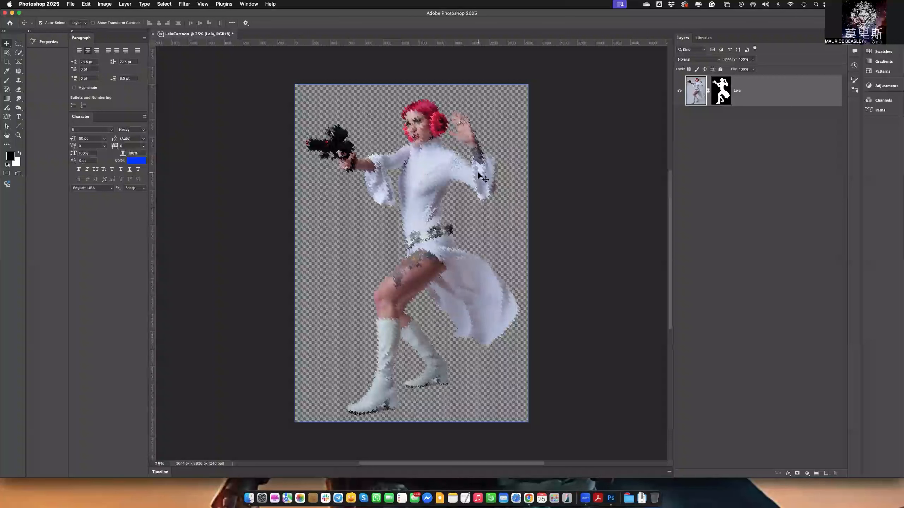
click(85, 4)
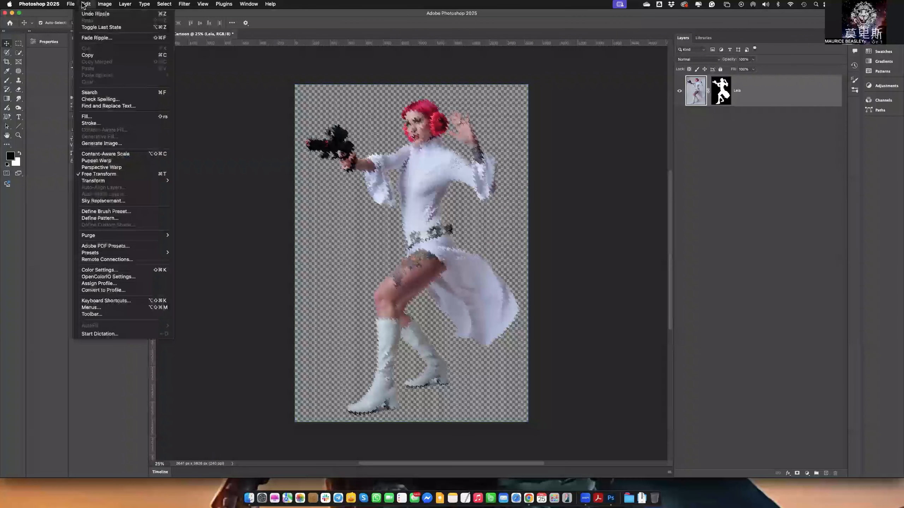
click(96, 13)
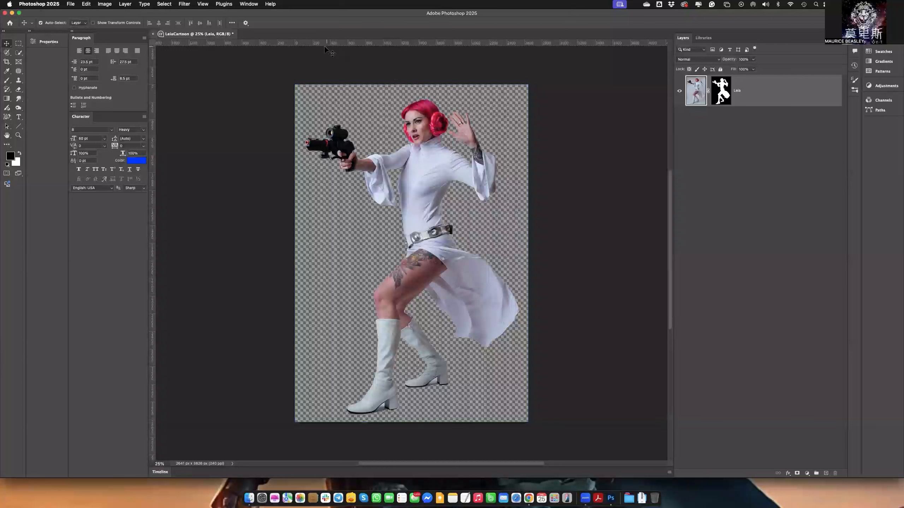
- Duplicate the Leia layer within LeiaCartoon and name the copy Leia Ripple
right_click(788, 101)
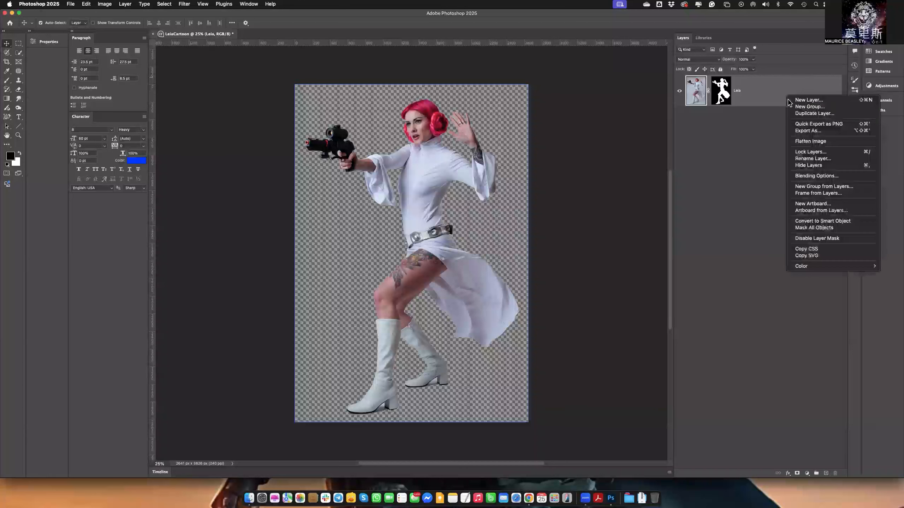
click(836, 114)
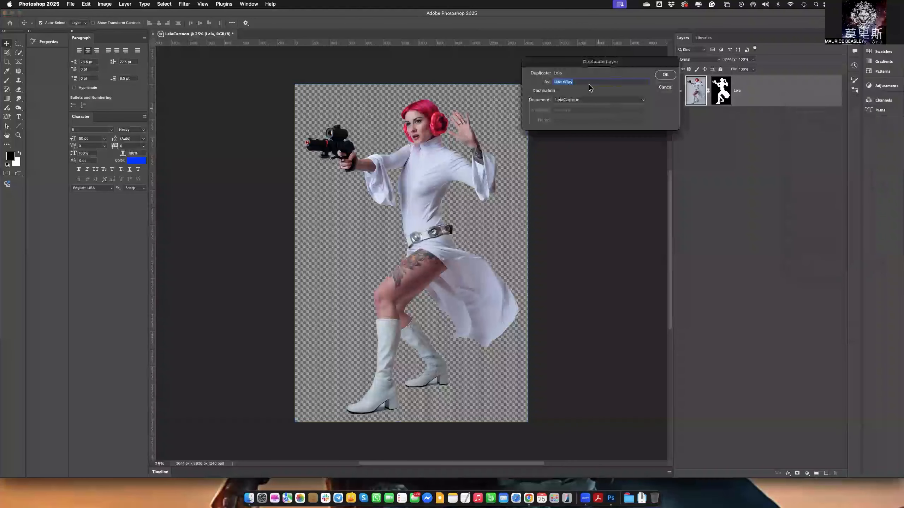
double_click(572, 82)
text(Ripple)
key(Return)
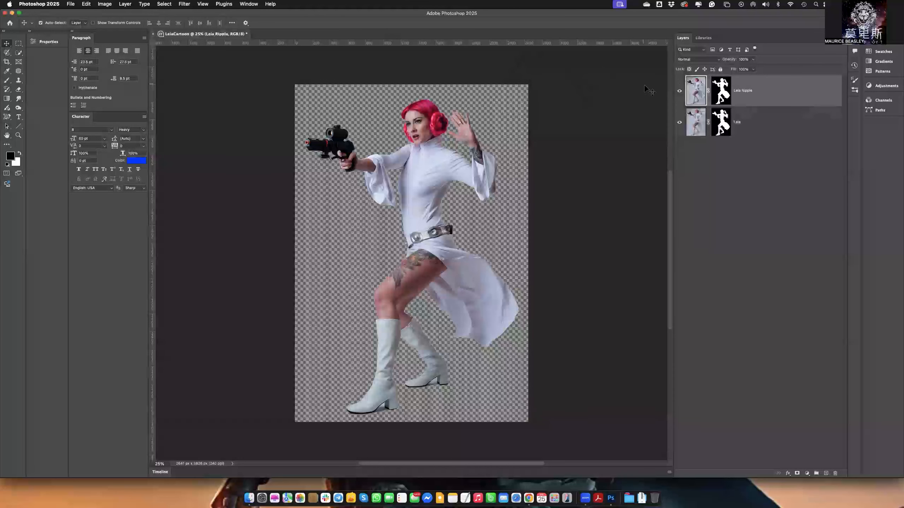
- Apply a Distort Ripple filter to the Leia Ripple layer with size Large and an amount of about -352%
click(184, 4)
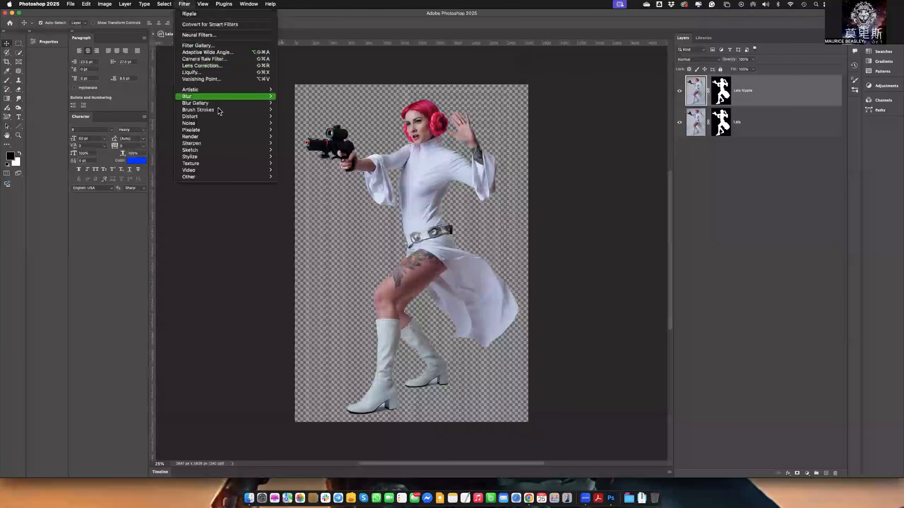
mouse_move(254, 119)
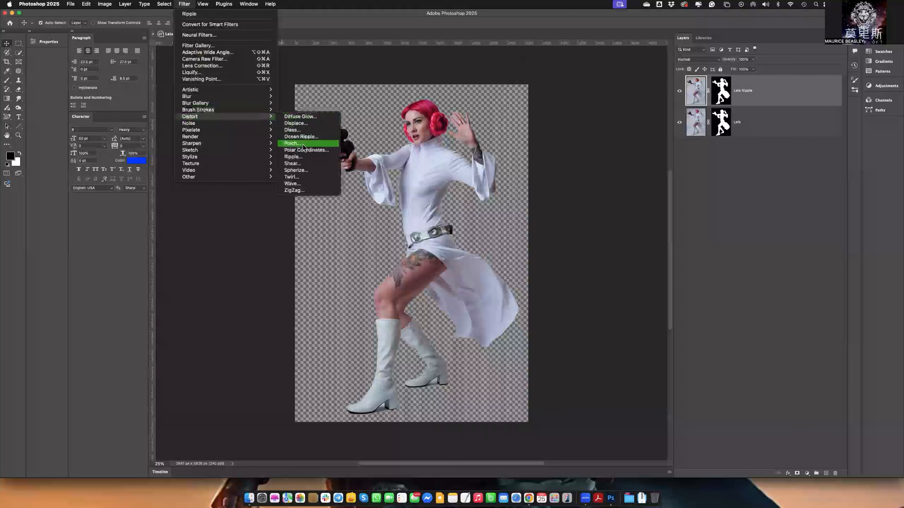
click(305, 160)
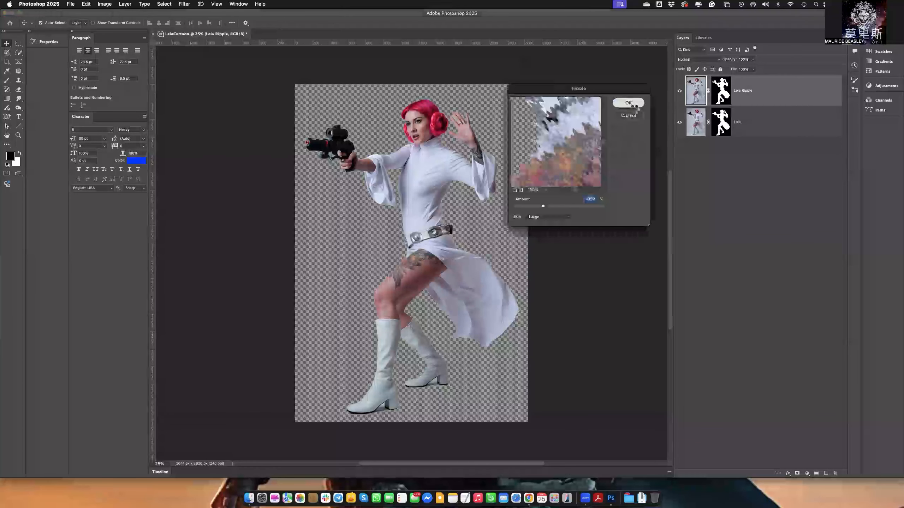
click(629, 103)
- Duplicate the Leia Ripple layer within LeiaCartoon and name the copy Ripple + Blur
right_click(790, 90)
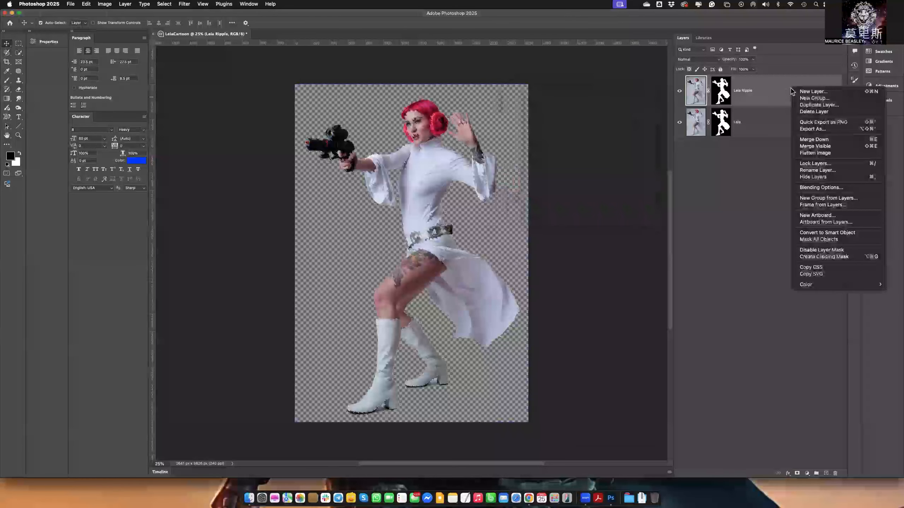
click(818, 104)
text(Ripple + Blur)
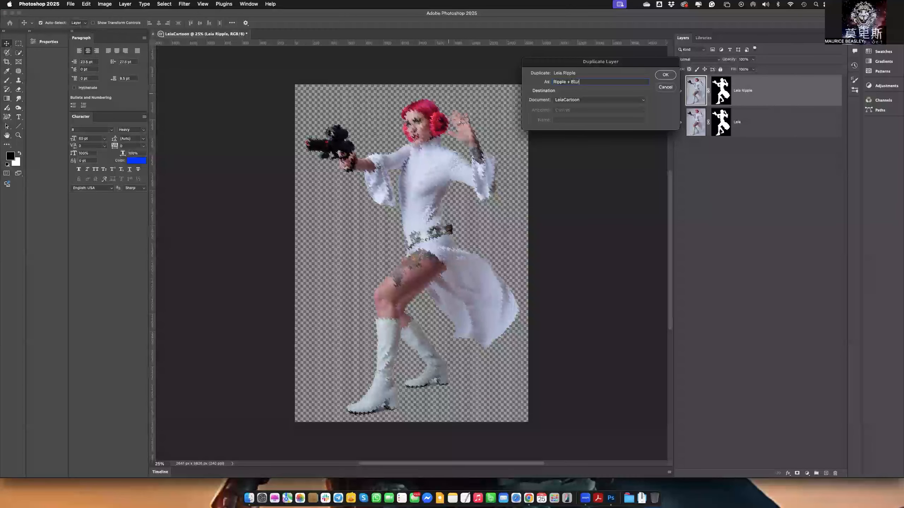
key(Return)
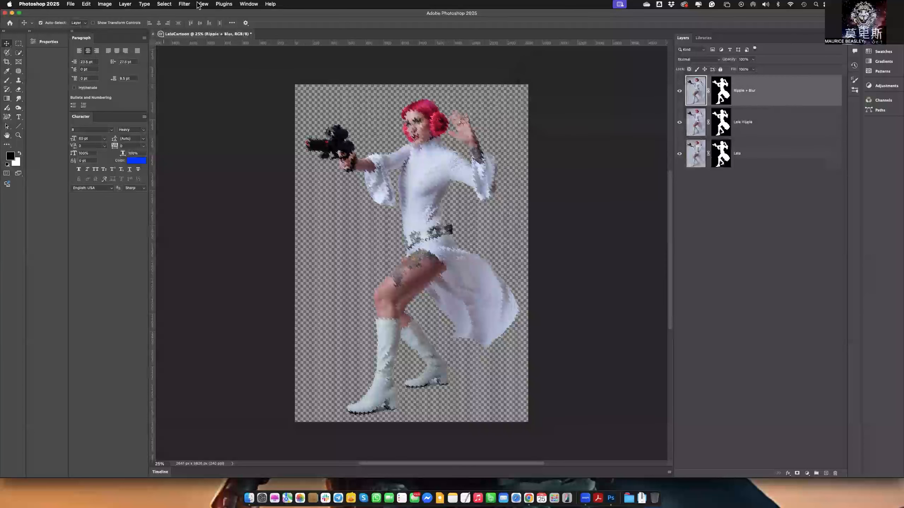
- Apply a Gaussian Blur with a radius of about 3.7 pixels to the Ripple + Blur layer
click(185, 5)
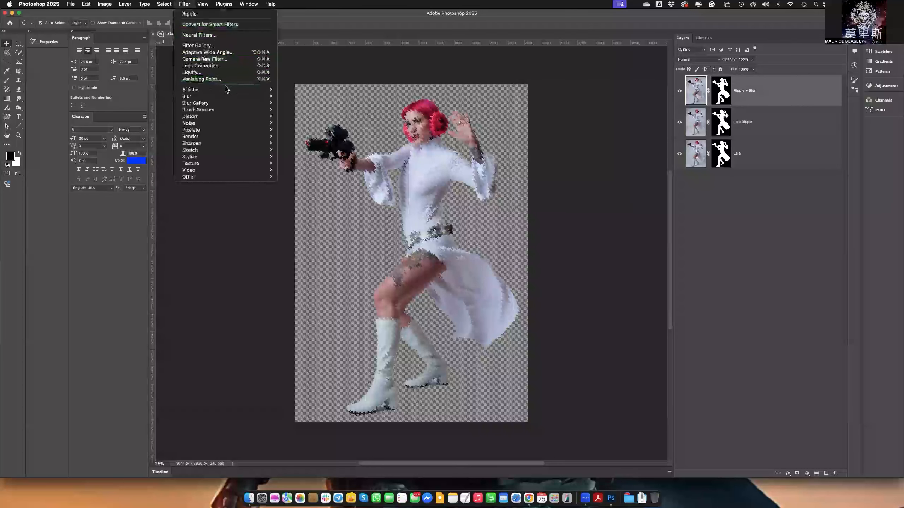
mouse_move(230, 97)
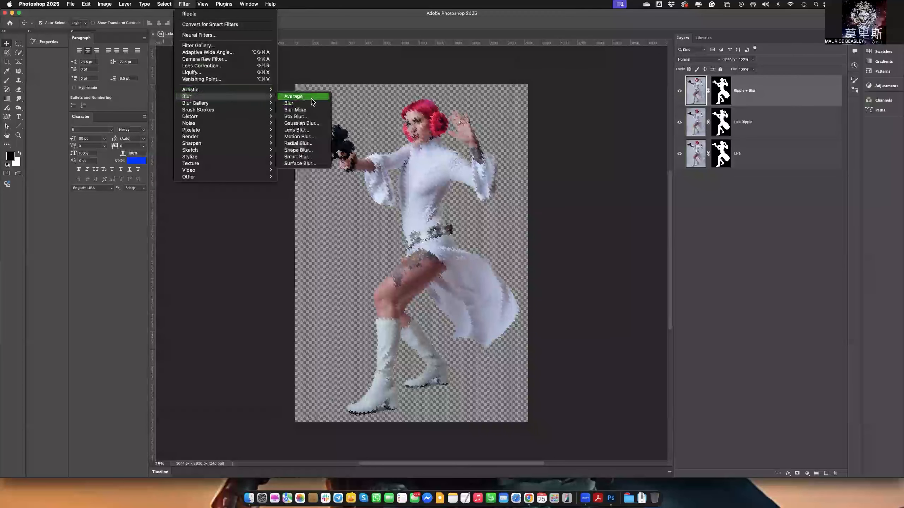
click(302, 123)
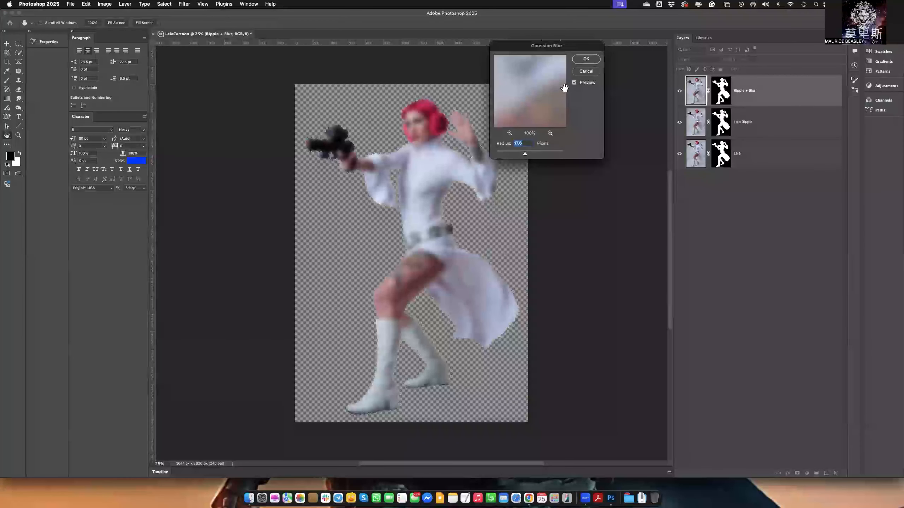
drag(526, 154, 511, 156)
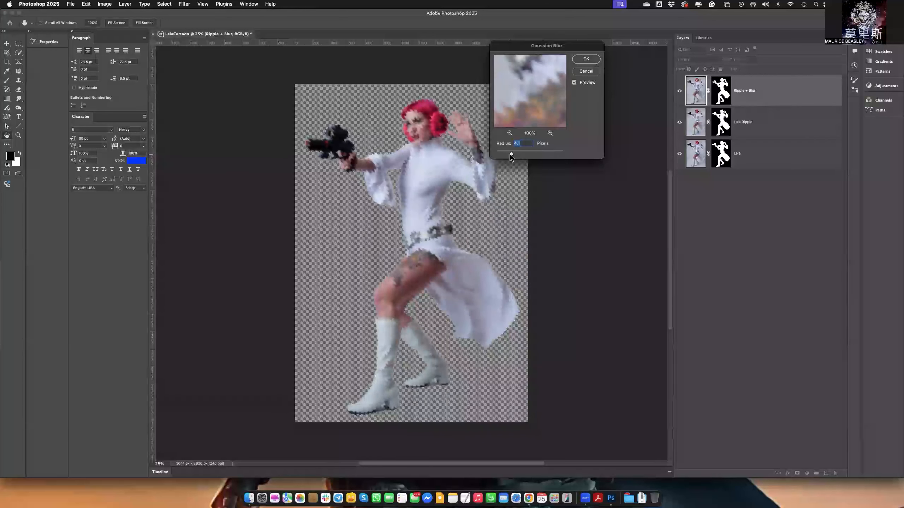
drag(511, 157, 510, 157)
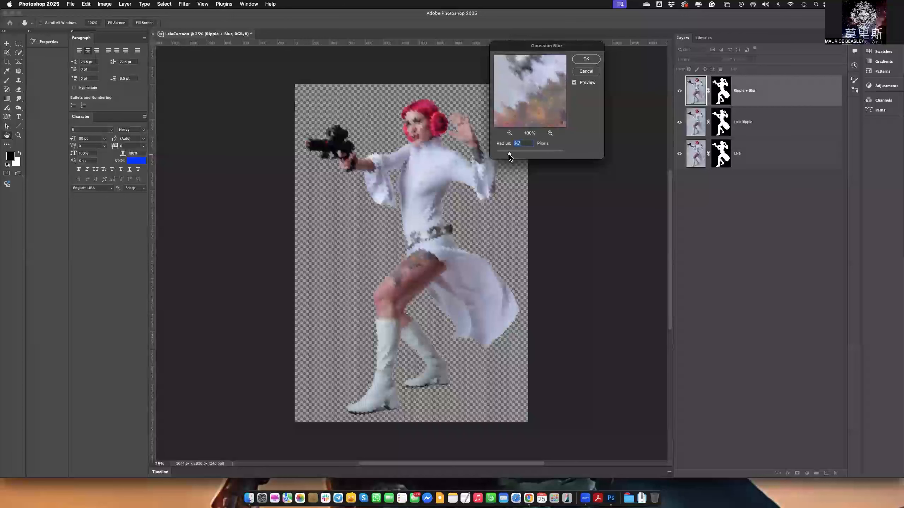
click(586, 59)
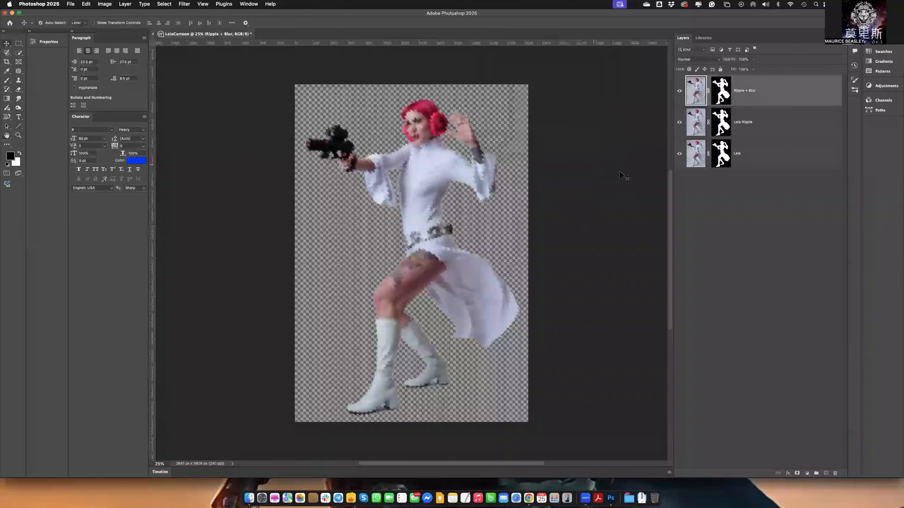
- Hide and show the Ripple + Blur layer to compare it with the Leia Ripple layer beneath
click(716, 131)
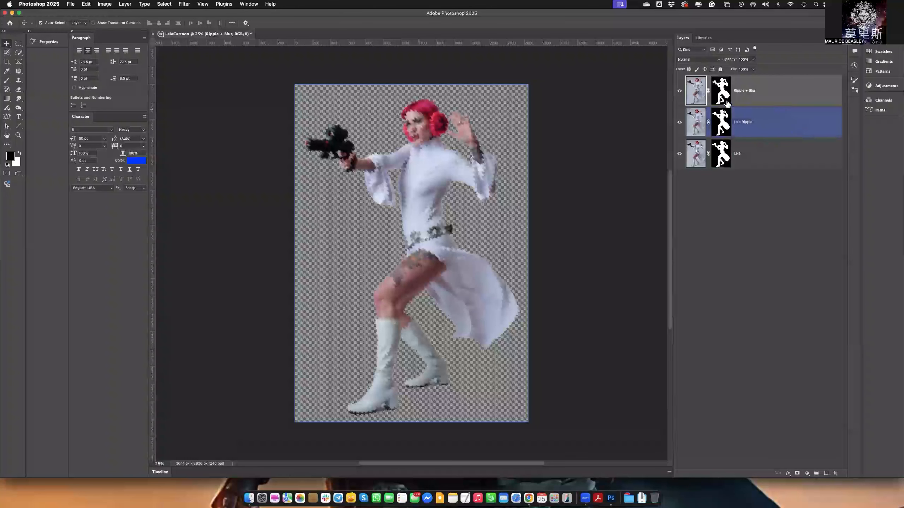
click(680, 93)
click(679, 92)
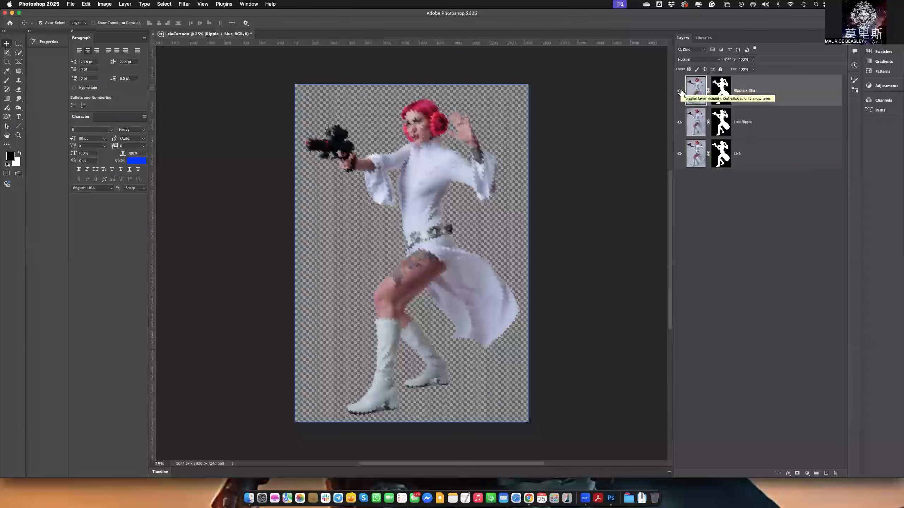
- Delete the Ripple + Blur and Leia Ripple layers together, keeping only the original Leia layer
shift+click(790, 121)
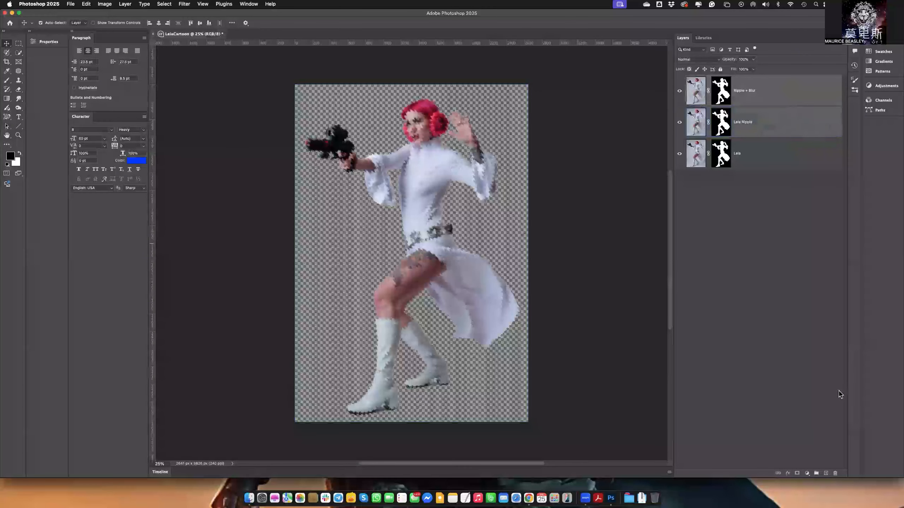
click(835, 473)
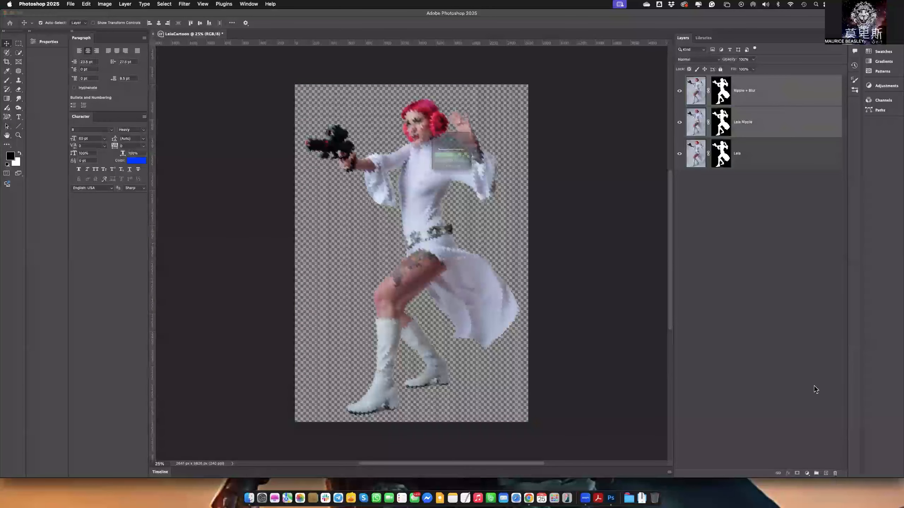
click(445, 162)
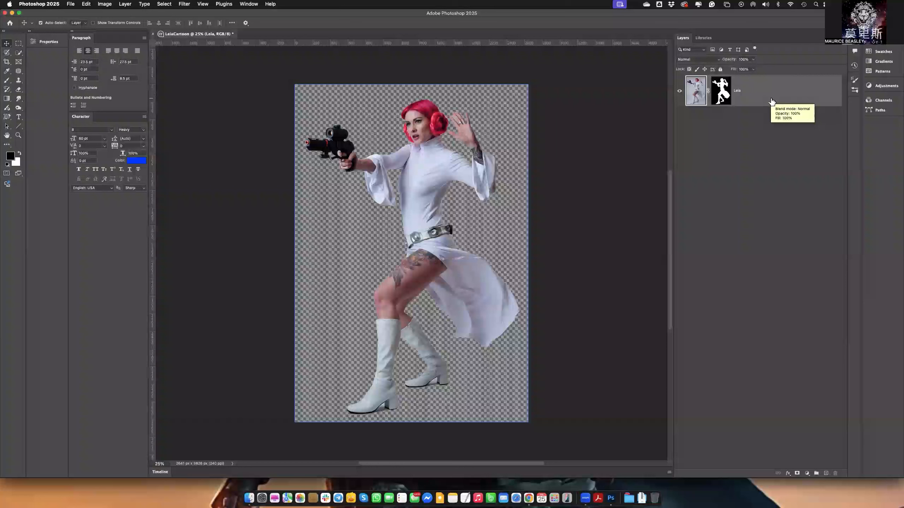
- Convert the Leia layer for smart filters so its filters can be re-edited
right_click(772, 101)
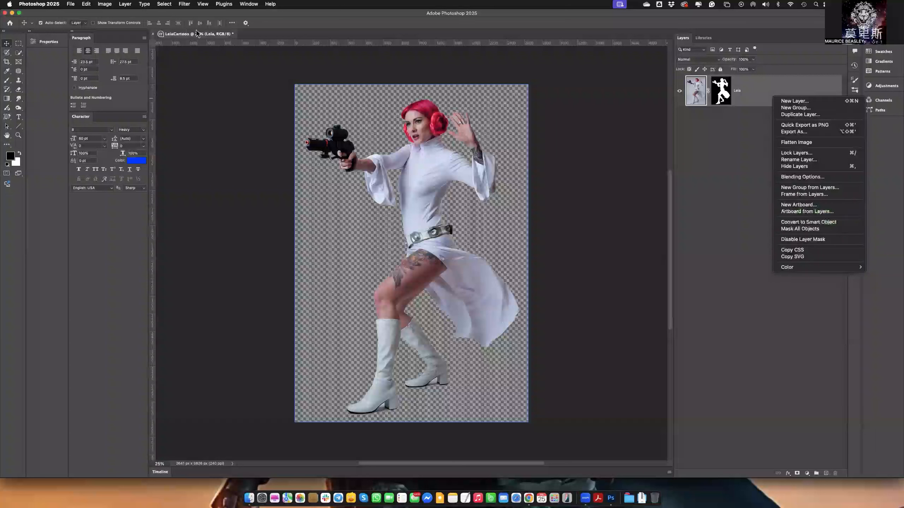
click(185, 5)
click(185, 5)
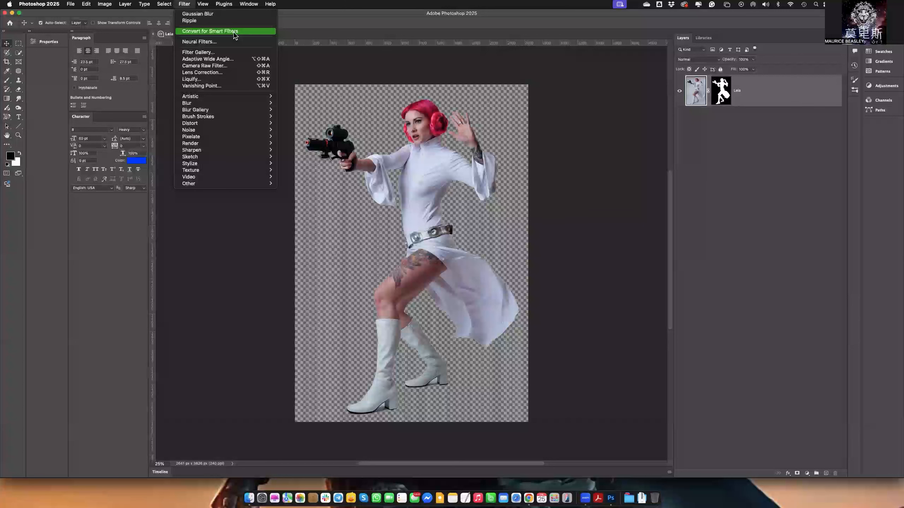
click(234, 32)
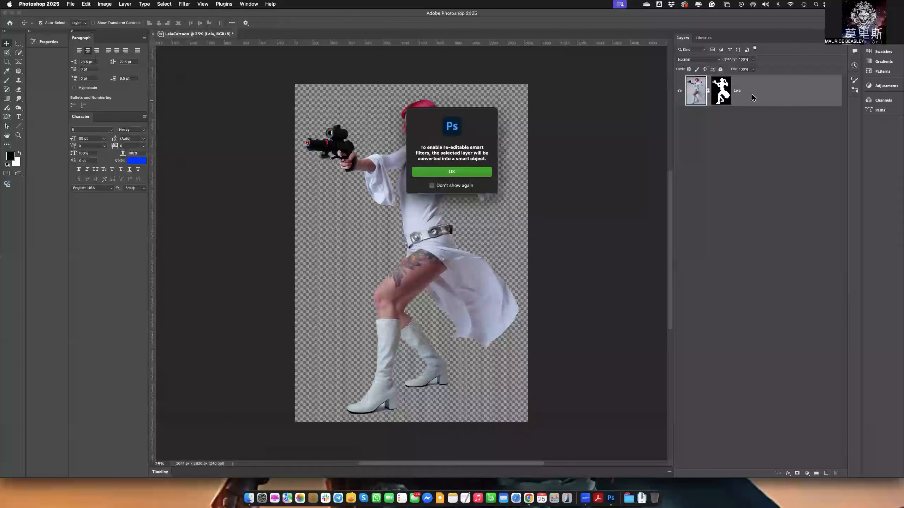
click(479, 173)
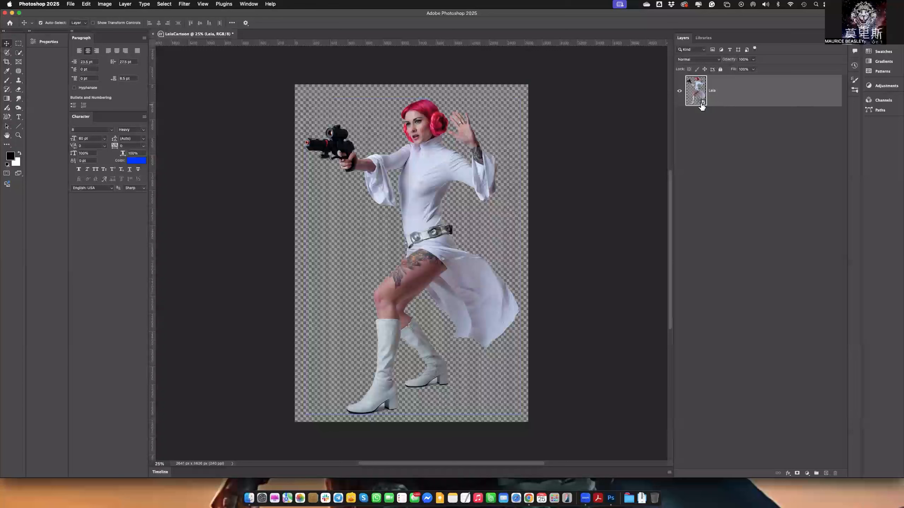
- Add a Distort Ripple smart filter to the Leia layer with size Large and an amount of about -352%
click(184, 4)
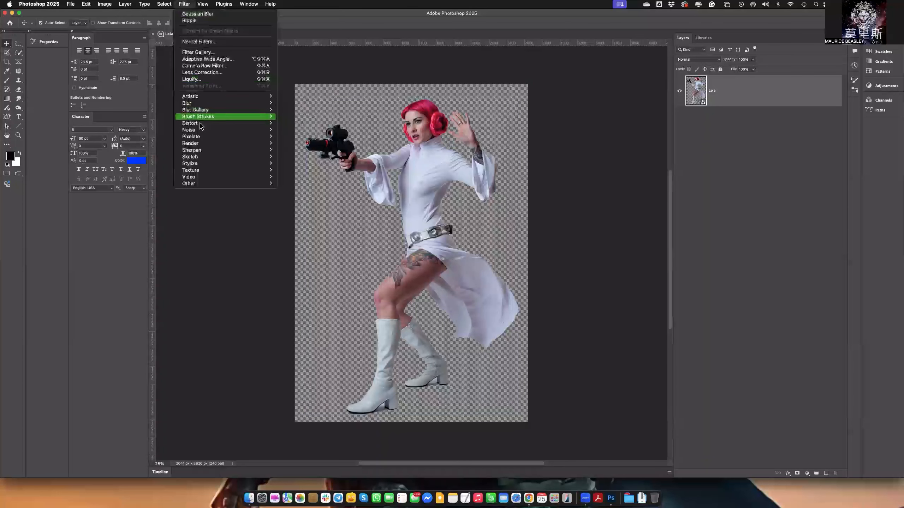
mouse_move(202, 123)
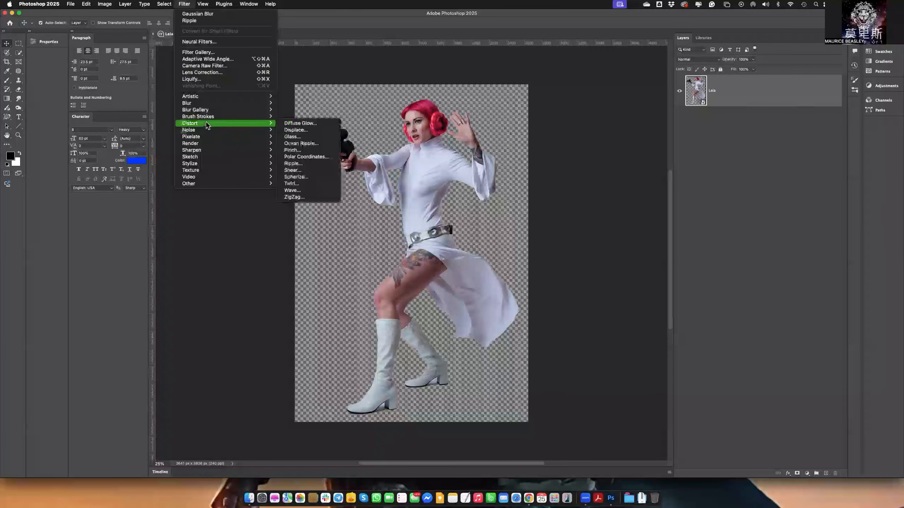
click(308, 164)
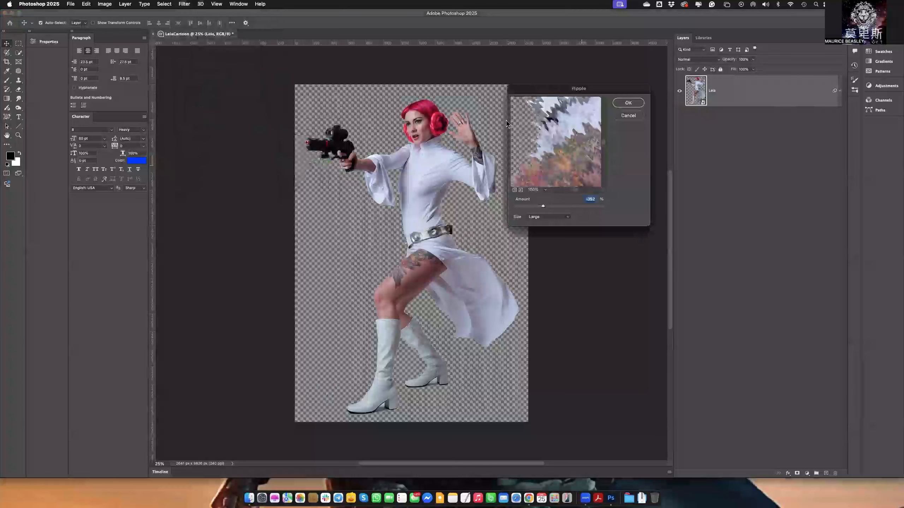
click(628, 103)
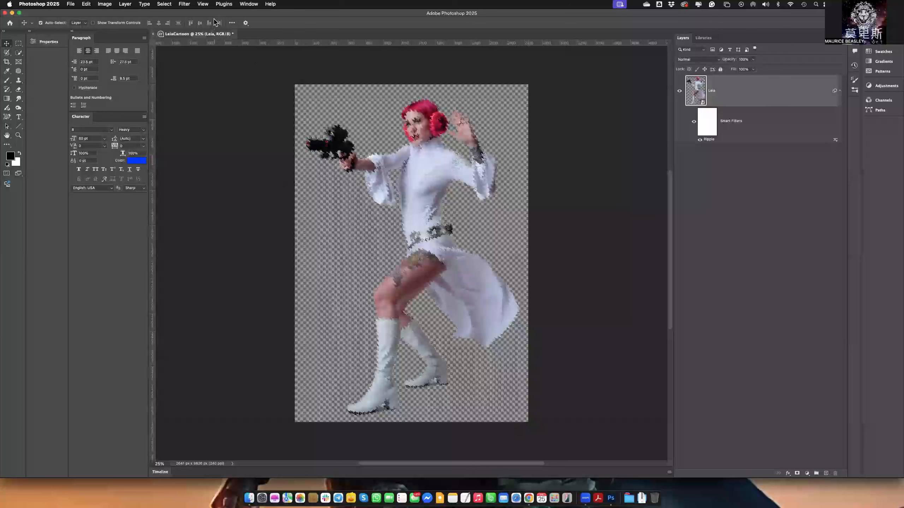
- Add a Gaussian Blur smart filter with a radius of about 3.7 pixels to the Leia layer
click(184, 4)
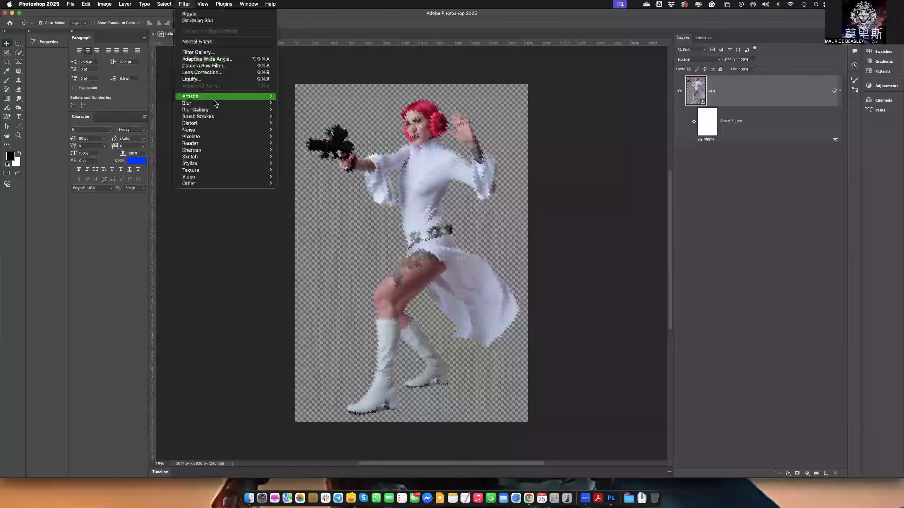
mouse_move(220, 103)
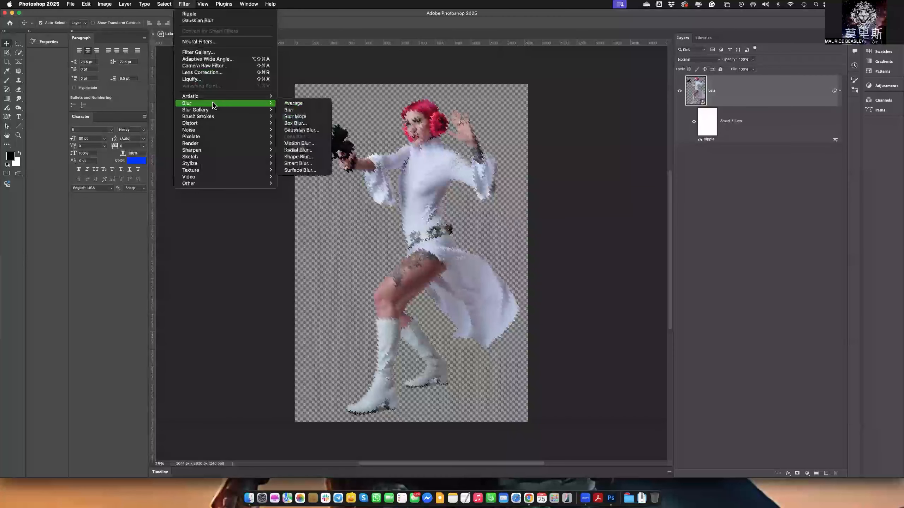
click(310, 131)
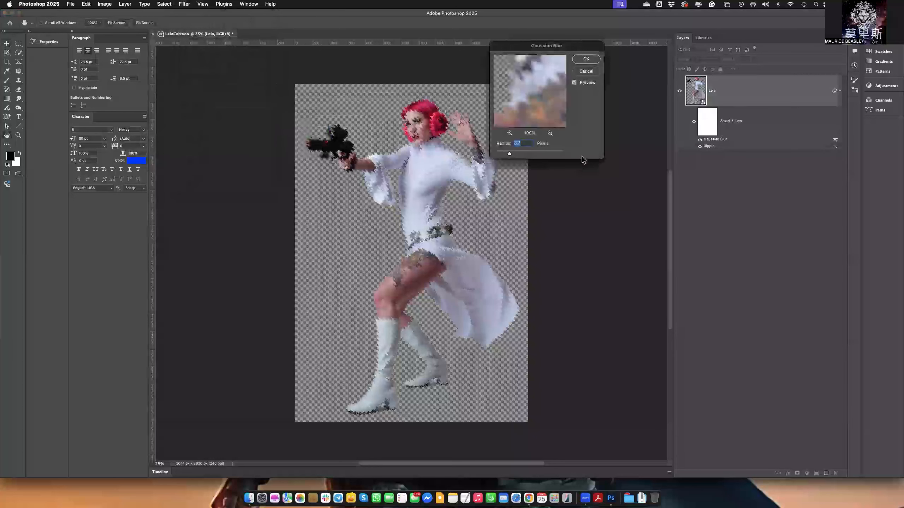
click(584, 60)
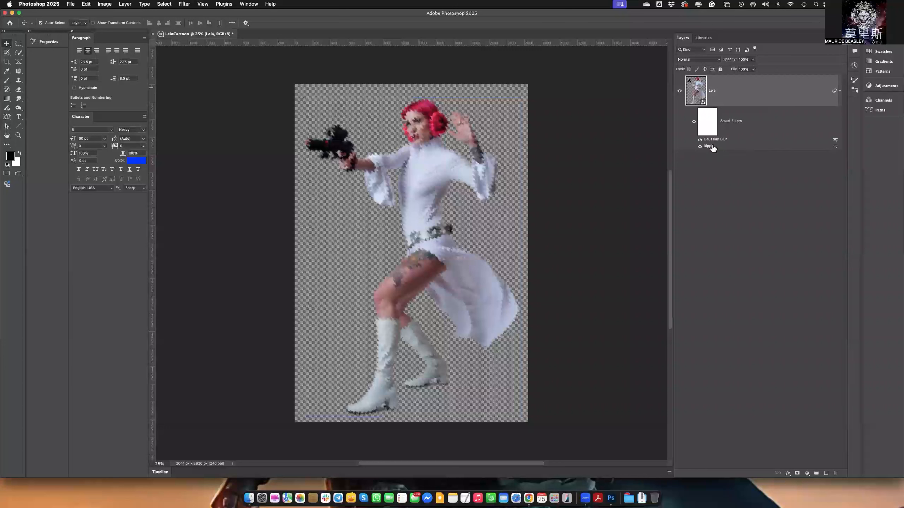
- Re-edit the Leia layer's Ripple smart filter, setting its amount to about -573%
double_click(711, 146)
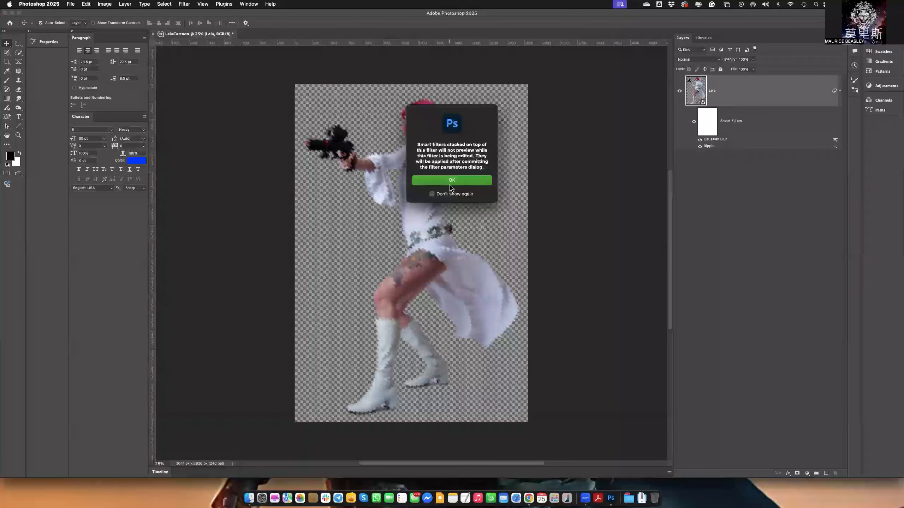
click(452, 180)
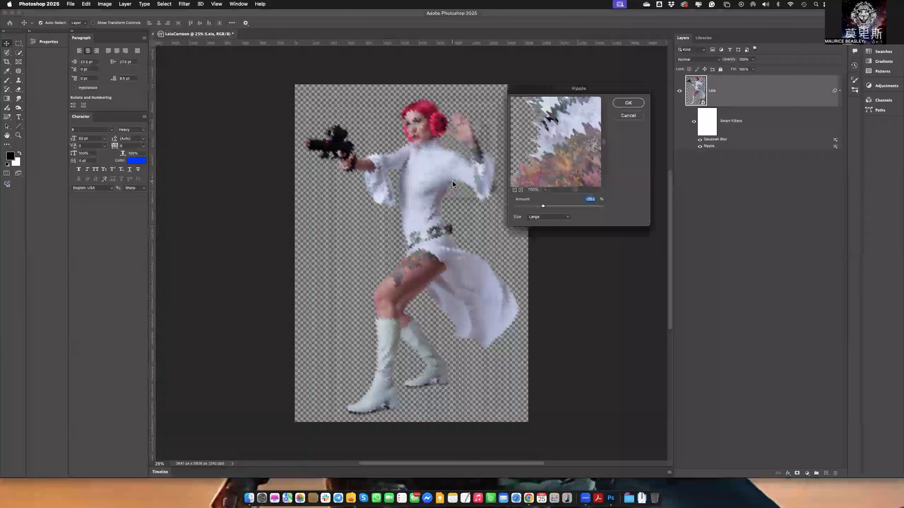
drag(542, 206, 534, 208)
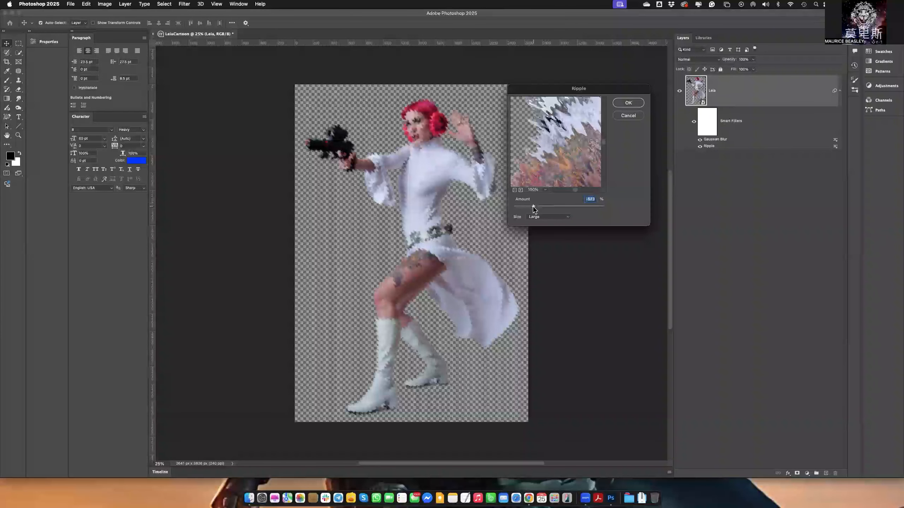
click(541, 216)
click(546, 211)
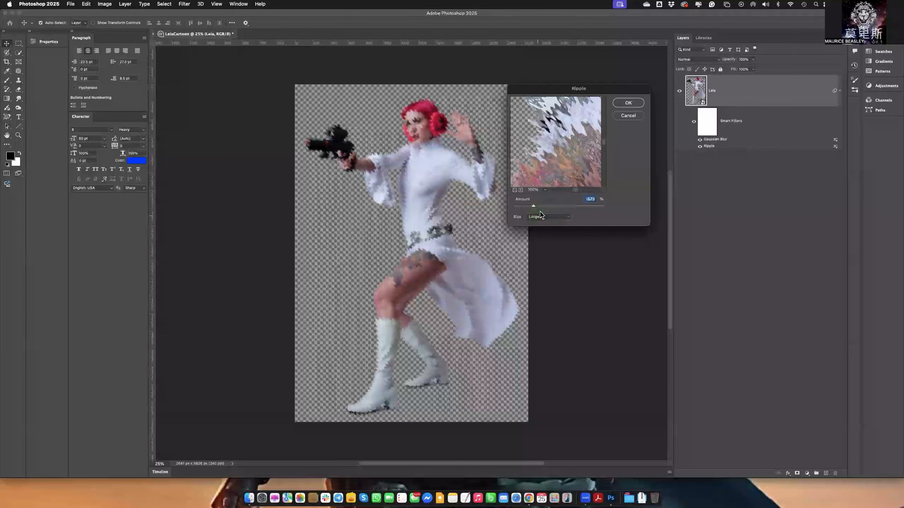
click(623, 106)
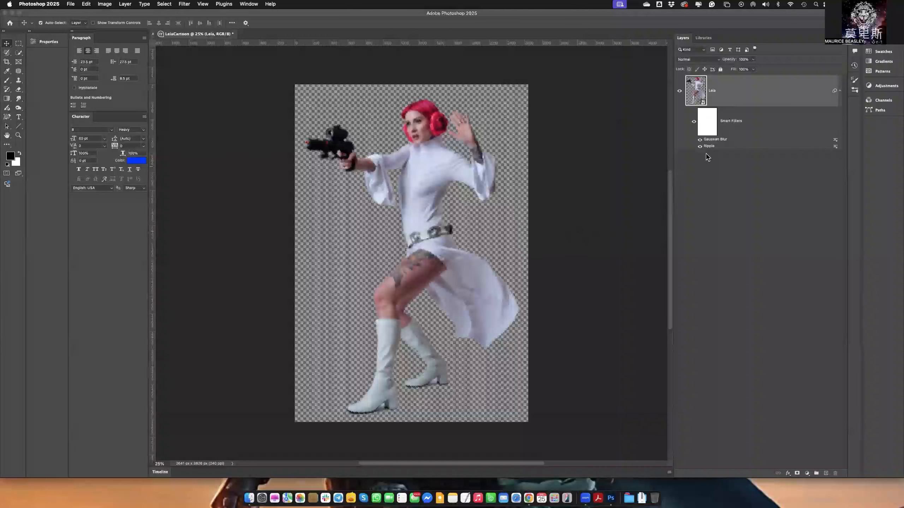
- Re-edit the Leia layer's Gaussian Blur smart filter, raising its radius slightly
double_click(717, 140)
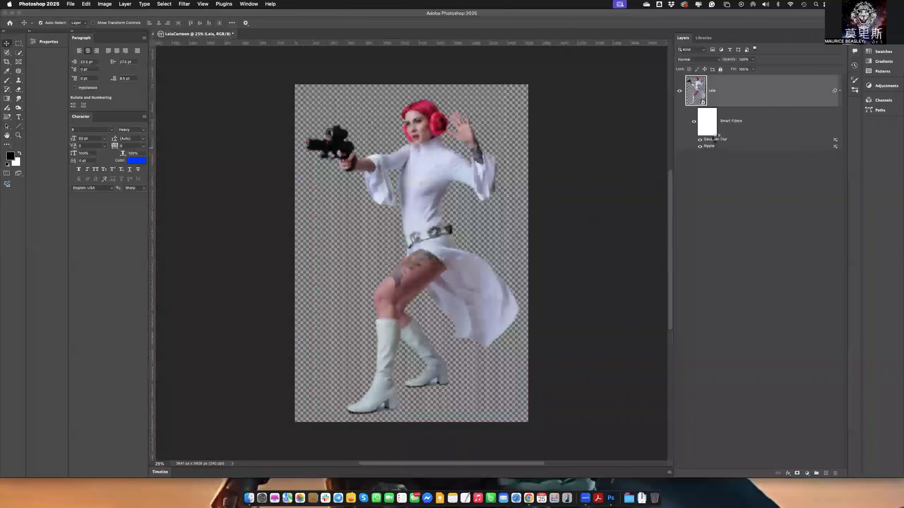
mouse_move(510, 154)
mouse_down()
mouse_move(522, 157)
mouse_move(513, 156)
mouse_up()
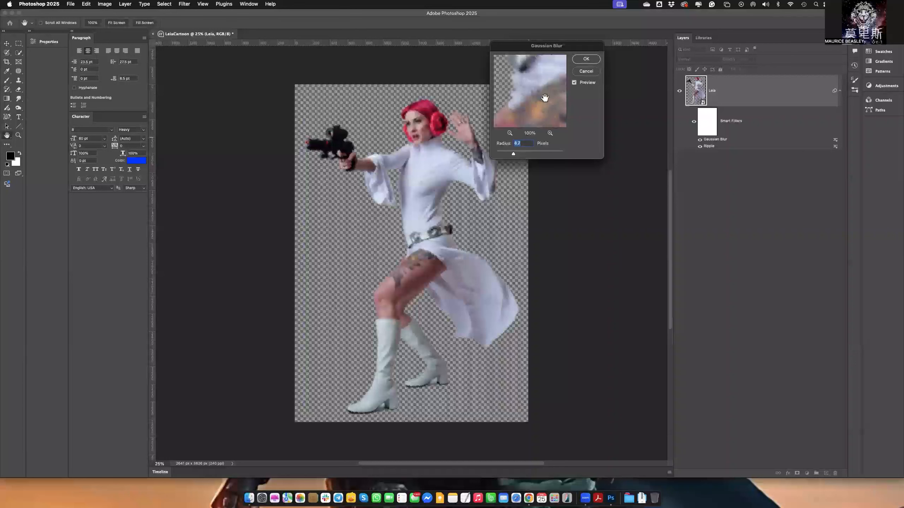
click(586, 59)
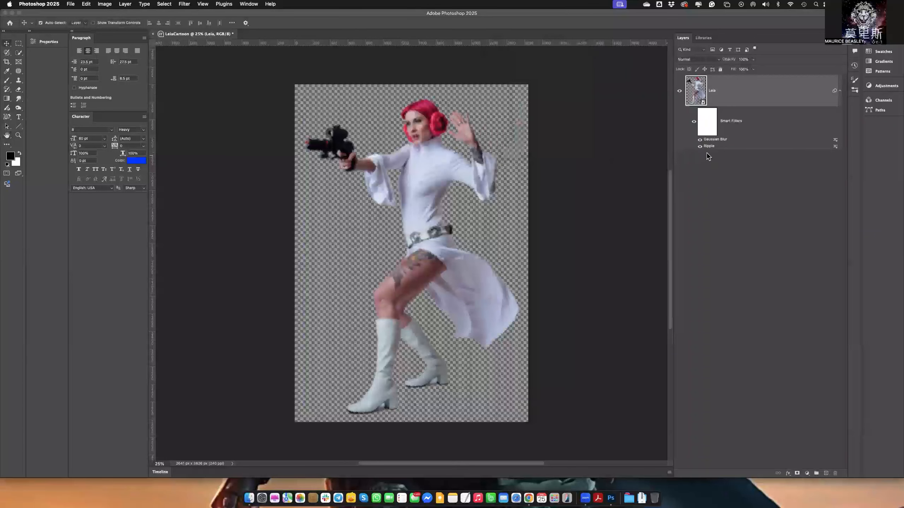
- Re-edit the Leia layer's Ripple smart filter, setting its amount to about -436% with size Medium
double_click(708, 147)
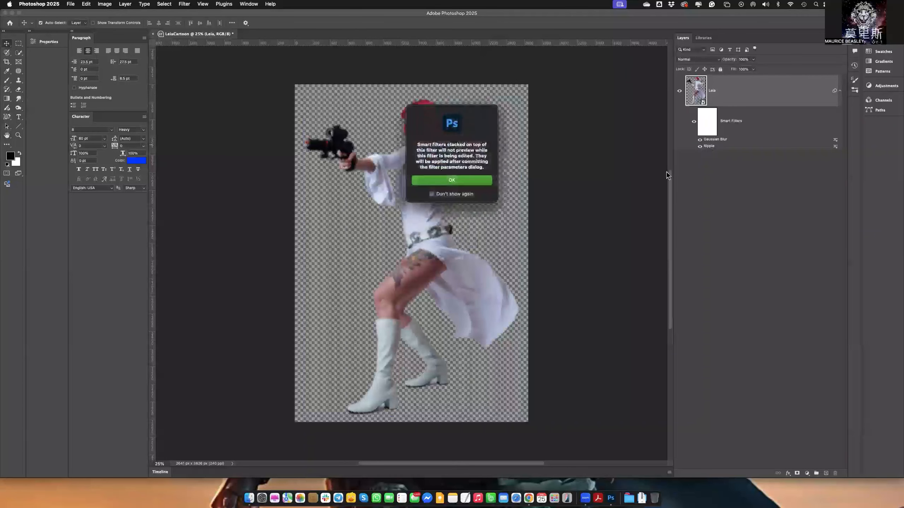
click(462, 180)
click(539, 206)
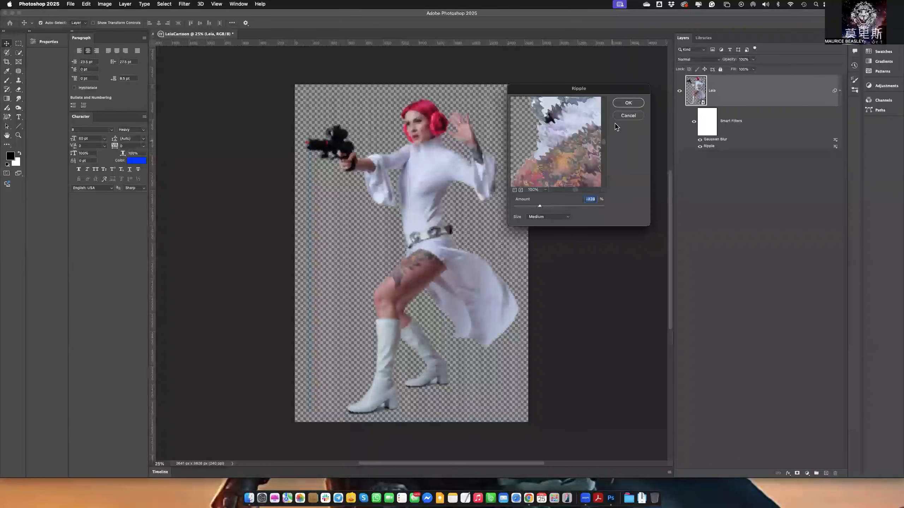
click(628, 103)
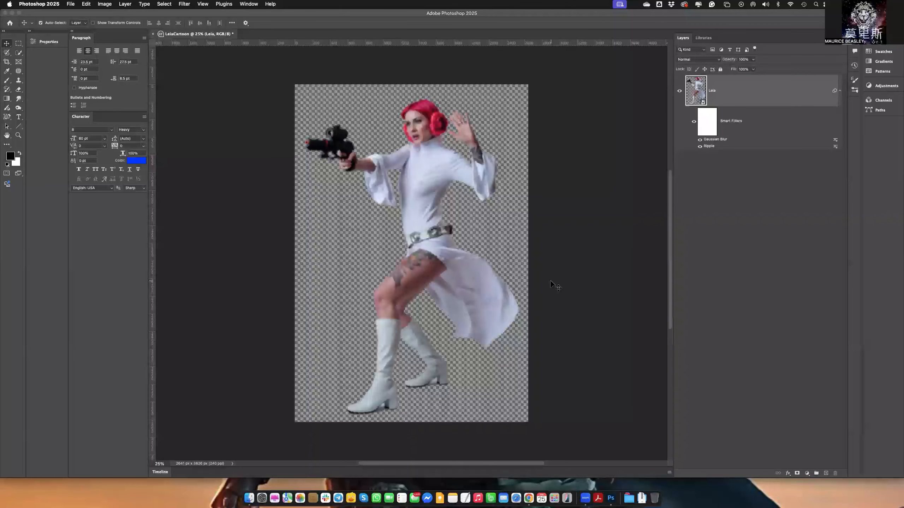
double_click(715, 147)
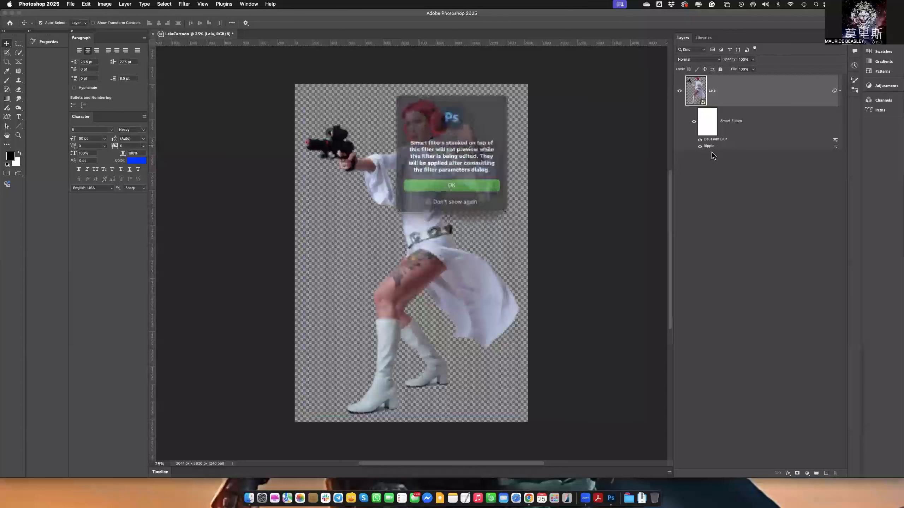
click(476, 184)
click(541, 219)
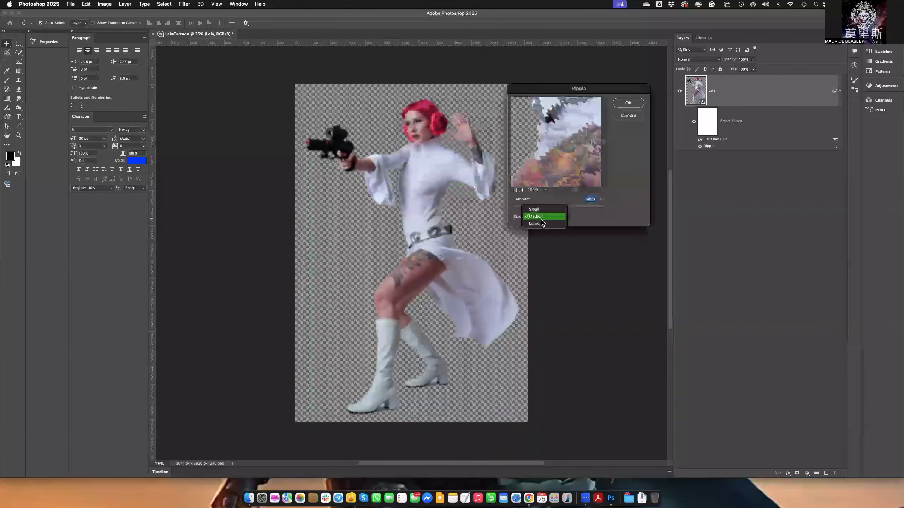
click(541, 218)
click(628, 104)
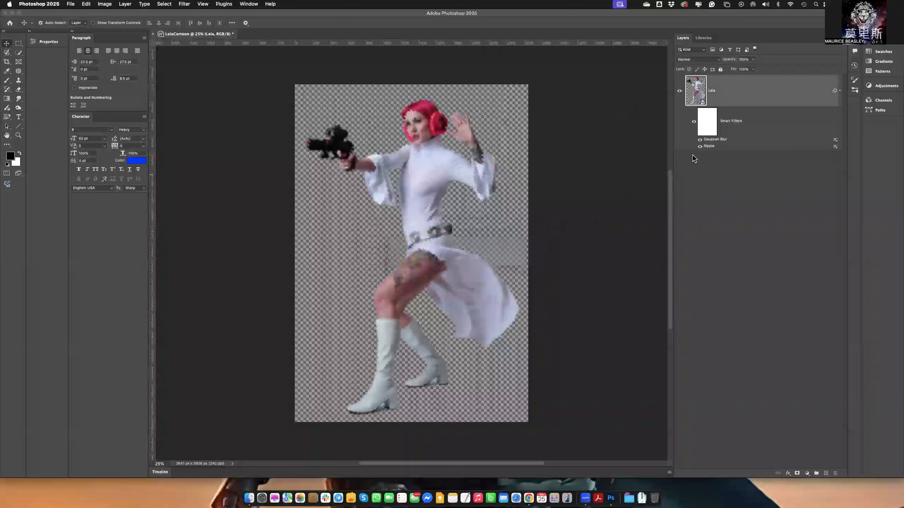
- Target the Leia layer's smart filter mask around the head and upper body and look through the Brush tool's presets
click(701, 125)
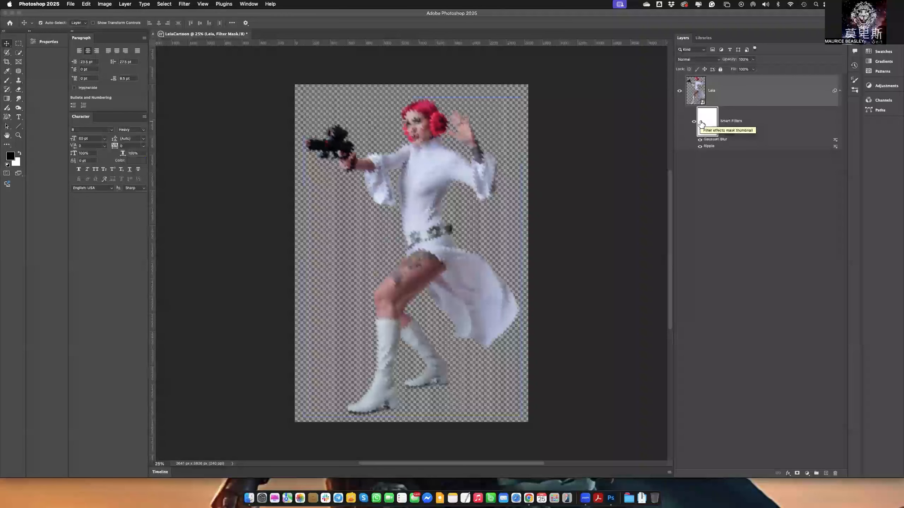
key(super+equal)
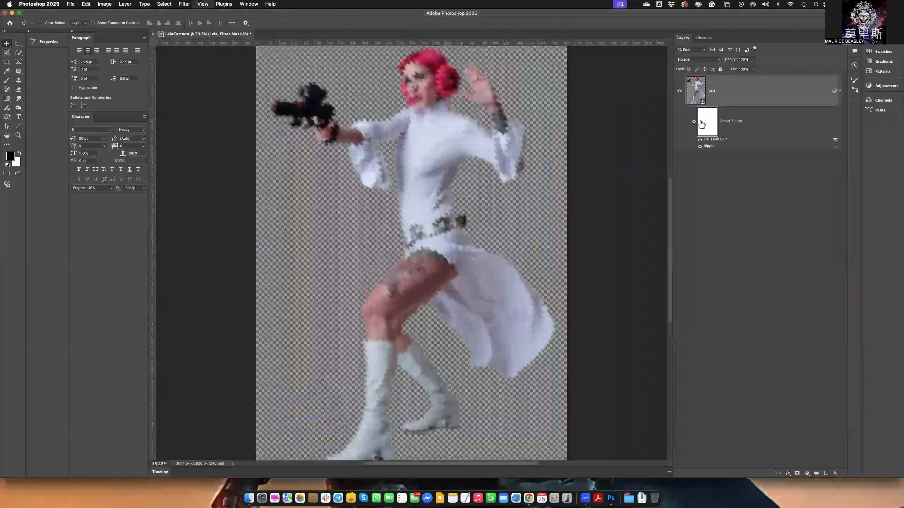
key(super+equal)
key(super+equal)
key(super+equal)
scroll(424, 154, up, 10)
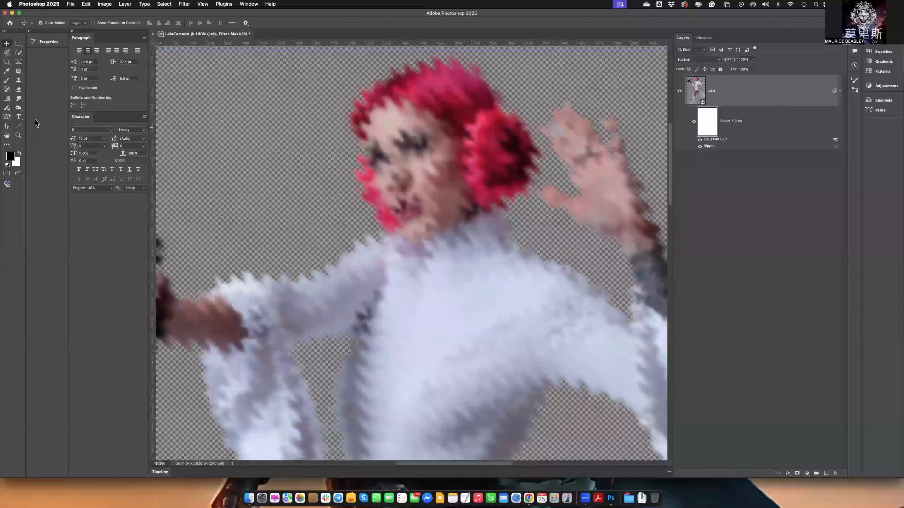
click(6, 81)
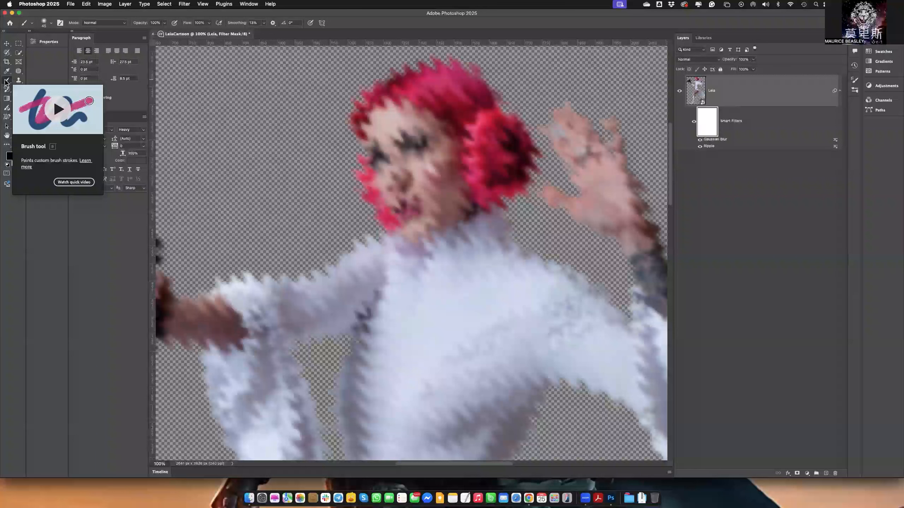
click(52, 23)
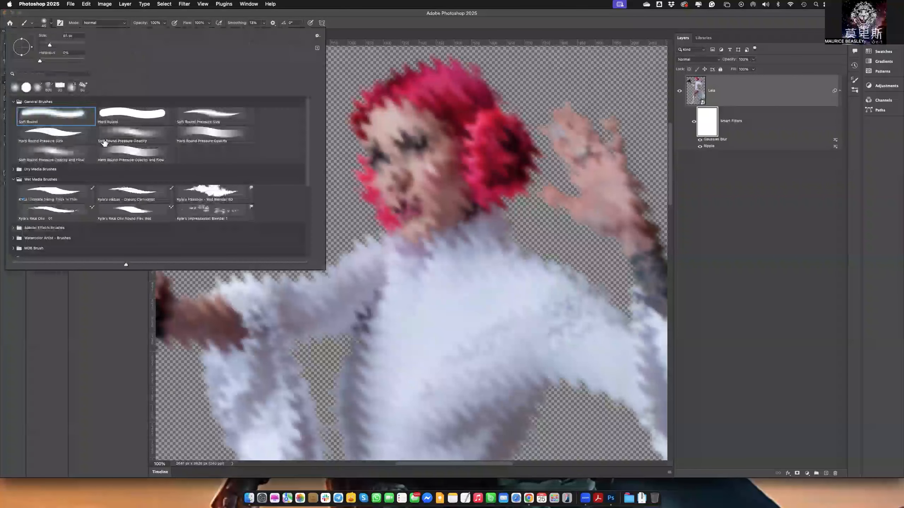
scroll(122, 167, down, 3)
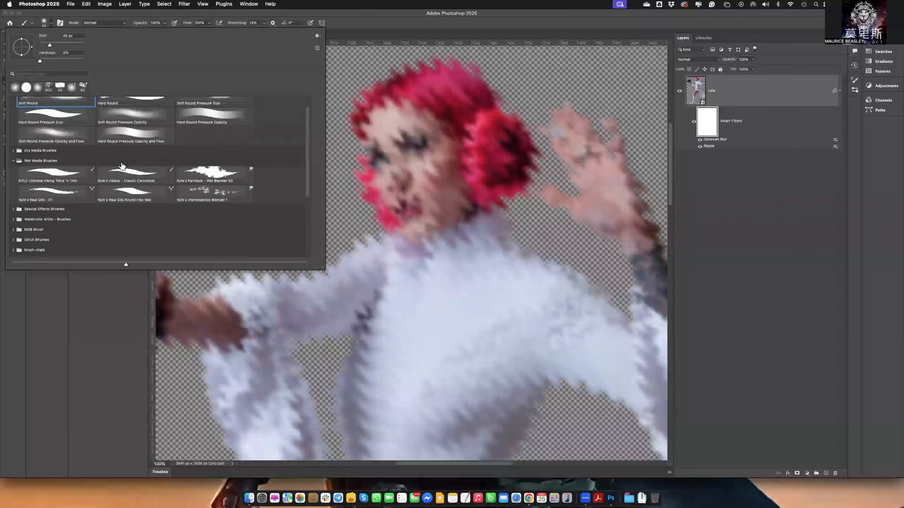
scroll(122, 166, down, 4)
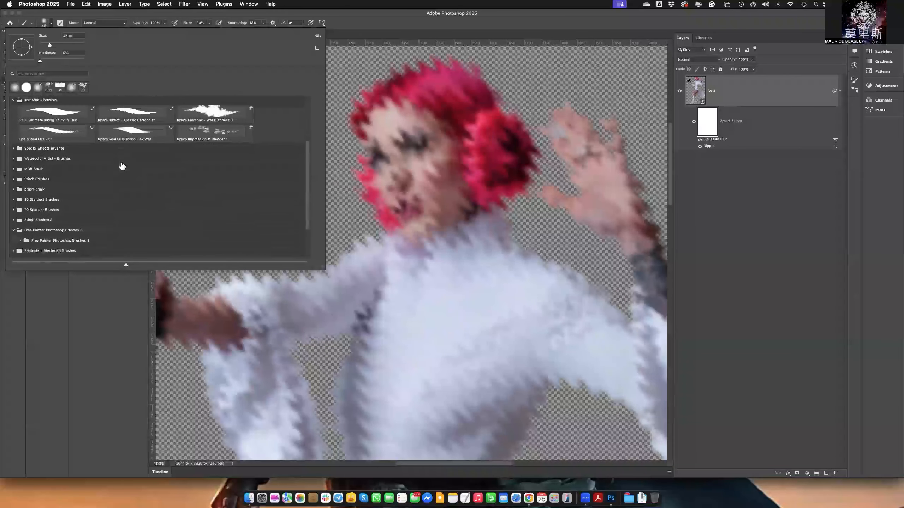
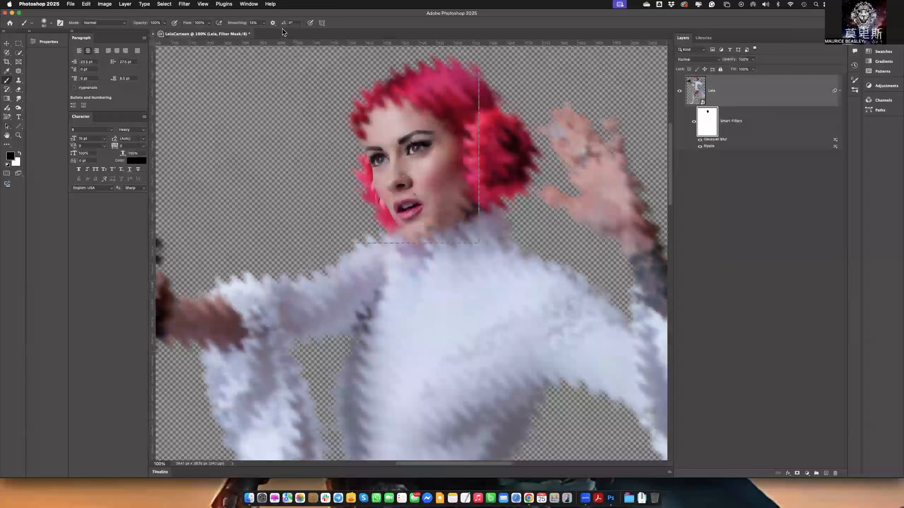
click(274, 23)
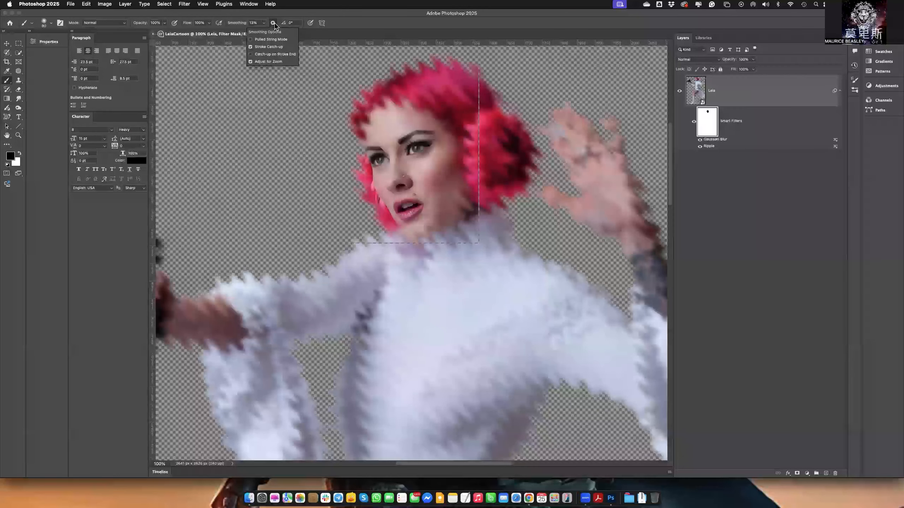
click(273, 24)
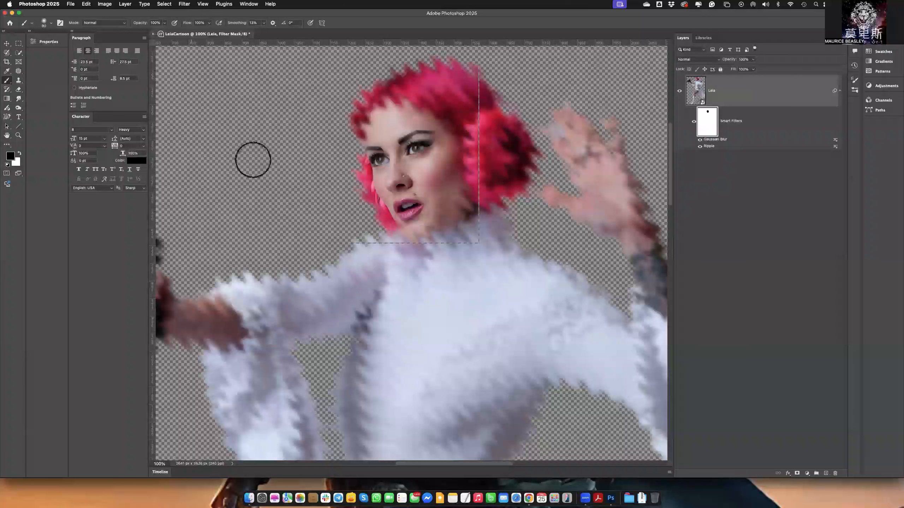
drag(440, 229, 461, 237)
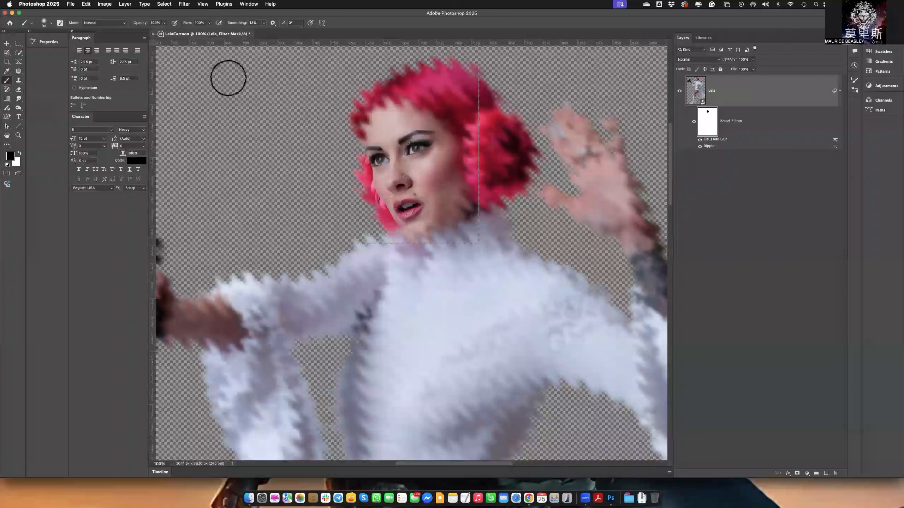
click(165, 6)
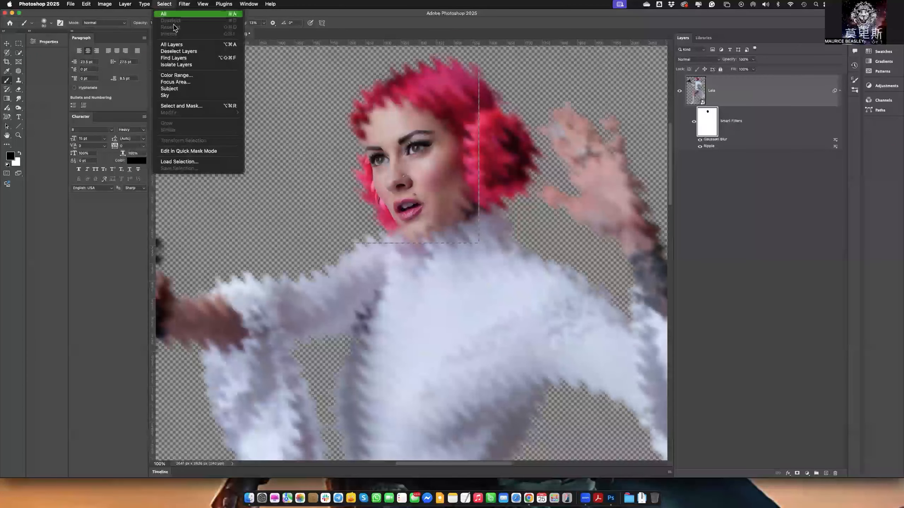
click(166, 6)
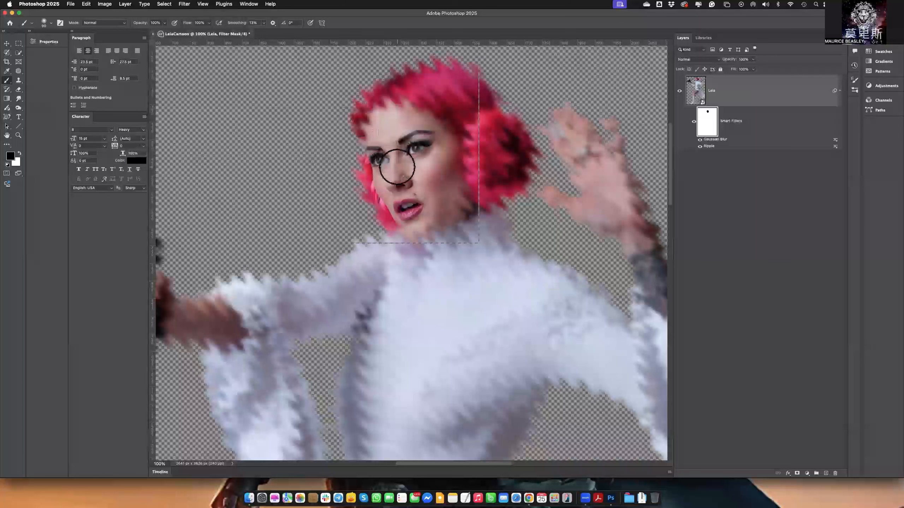
- Paint black over the blaster on the smart filter mask to hide the filters there
mouse_move(424, 200)
mouse_down()
mouse_move(452, 162)
mouse_move(452, 141)
mouse_move(430, 194)
mouse_move(437, 208)
mouse_move(420, 262)
mouse_move(380, 302)
mouse_up()
drag(295, 236, 510, 227)
drag(384, 214, 425, 220)
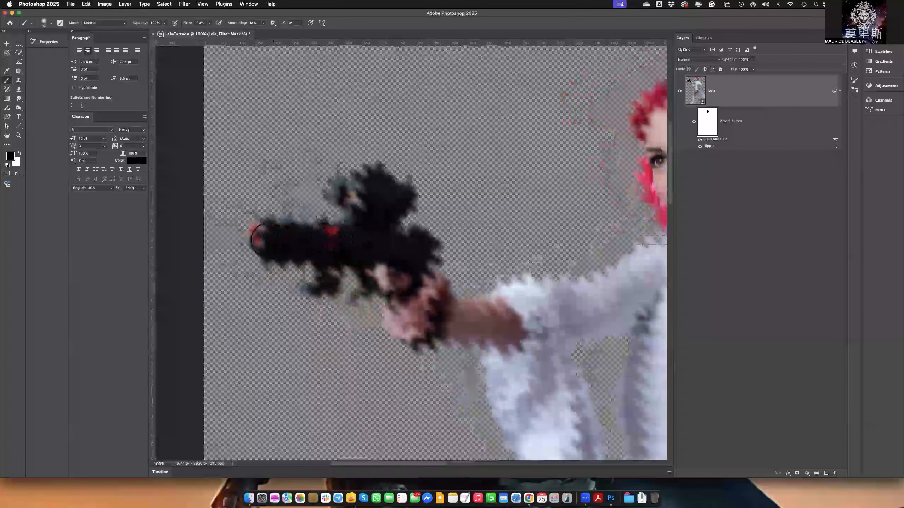
mouse_move(256, 236)
mouse_down()
mouse_move(274, 216)
mouse_move(259, 246)
mouse_up()
mouse_move(352, 192)
mouse_down()
mouse_move(342, 185)
mouse_move(387, 189)
mouse_up()
mouse_move(384, 277)
mouse_down()
mouse_move(392, 290)
mouse_move(437, 271)
mouse_up()
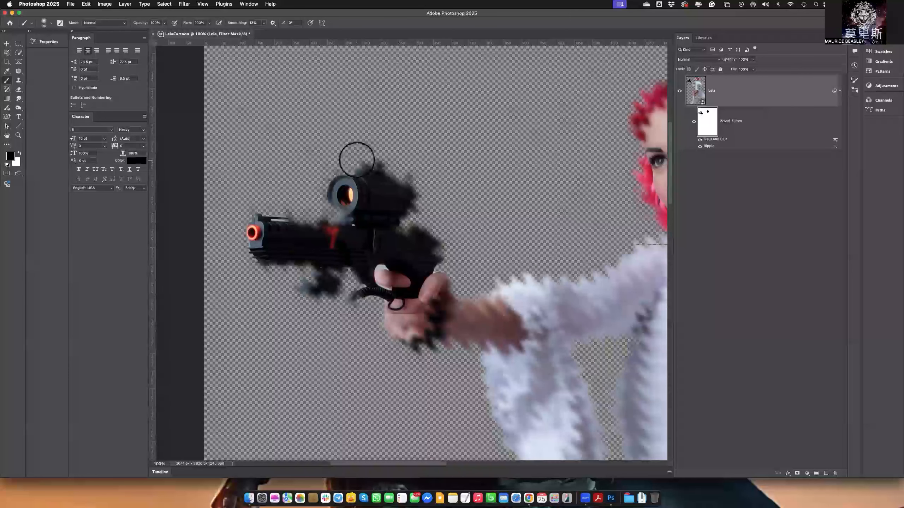
- Paint white over the blaster on the smart filter mask to bring the ripple and blur back
key(x)
mouse_move(340, 220)
mouse_down()
mouse_move(356, 194)
mouse_move(325, 197)
mouse_move(336, 224)
mouse_move(250, 236)
mouse_move(246, 229)
mouse_move(253, 239)
mouse_move(327, 232)
mouse_move(300, 234)
mouse_up()
mouse_move(356, 274)
mouse_down()
mouse_move(391, 299)
mouse_move(448, 302)
mouse_move(425, 272)
mouse_move(444, 258)
mouse_move(415, 299)
mouse_move(399, 287)
mouse_up()
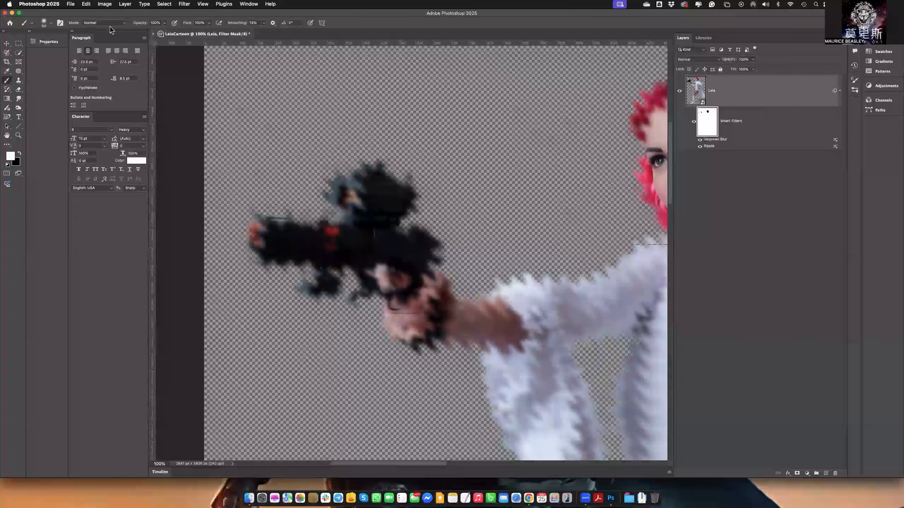
- Lower the brush opacity to about 50% and paint black over the blaster to partly hide the smart filters
drag(143, 23, 117, 25)
key(x)
drag(392, 249, 270, 239)
drag(334, 266, 116, 266)
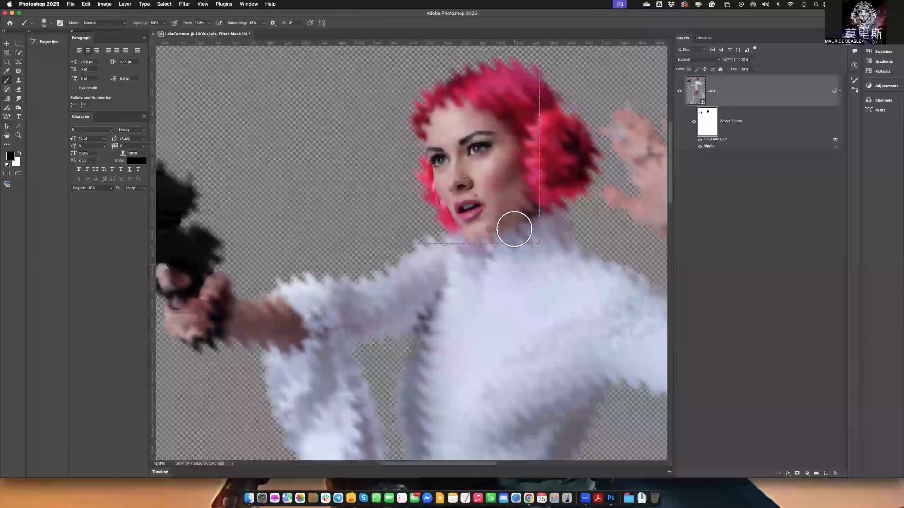
- Paint semi-transparent white over the face on the smart filter mask to partly restore the ripple and blur
key(x)
mouse_move(529, 211)
mouse_down()
mouse_move(482, 213)
mouse_move(470, 199)
mouse_move(527, 163)
mouse_move(439, 131)
mouse_move(509, 114)
mouse_move(428, 107)
mouse_move(519, 109)
mouse_move(430, 172)
mouse_move(553, 180)
mouse_move(471, 250)
mouse_move(554, 248)
mouse_move(545, 96)
mouse_move(565, 104)
mouse_move(592, 161)
mouse_move(577, 258)
mouse_move(600, 202)
mouse_move(568, 267)
mouse_move(410, 291)
mouse_move(461, 283)
mouse_move(515, 311)
mouse_move(533, 344)
mouse_up()
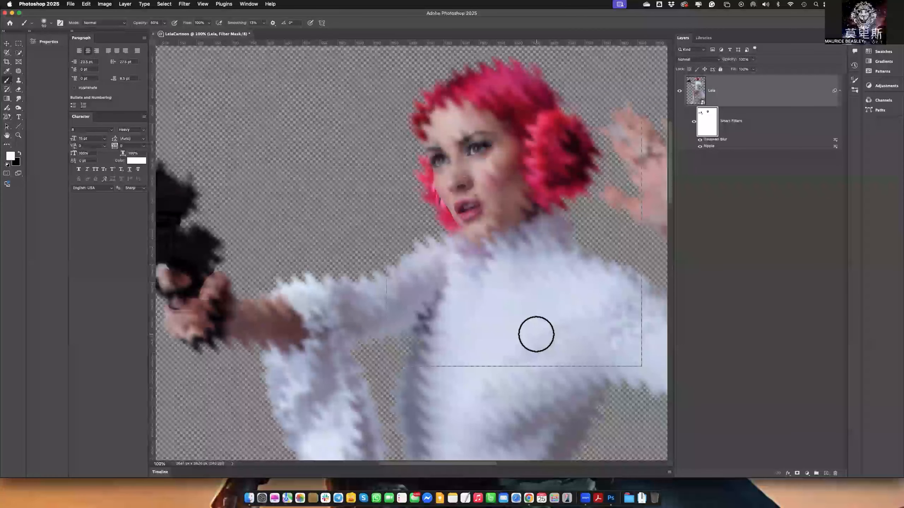
key(super+minus)
key(super+minus)
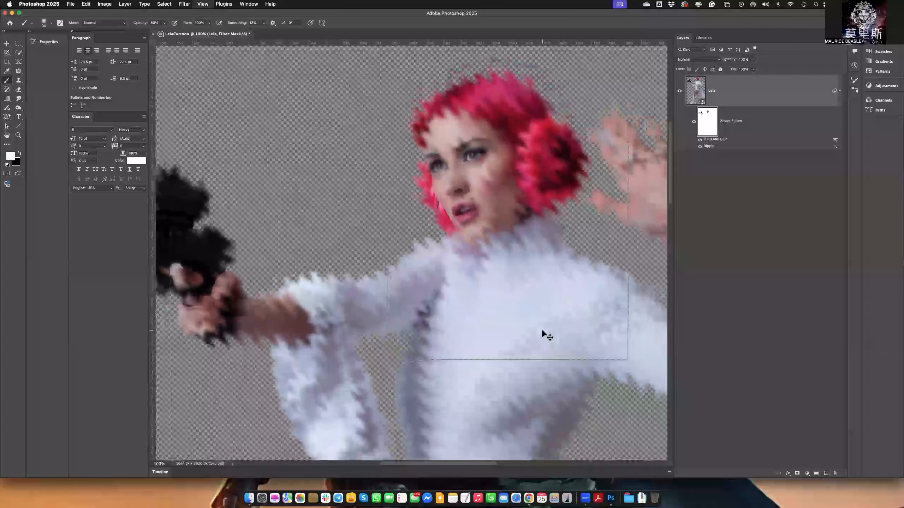
key(super+minus)
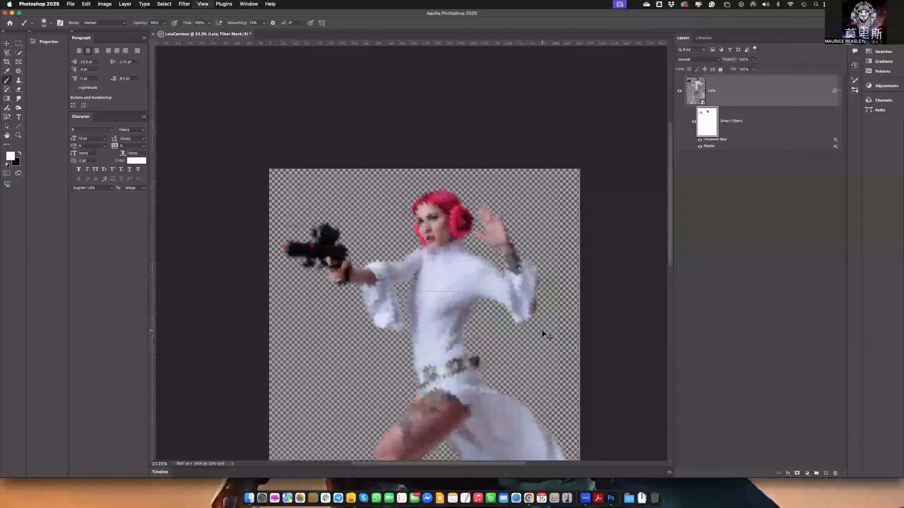
- Examine the masked filter effect up close and overall, comparing the figure with all smart filters off and on
key(super+plus)
key(super+plus)
key(super+plus)
key(super+plus)
key(super+plus)
key(super+plus)
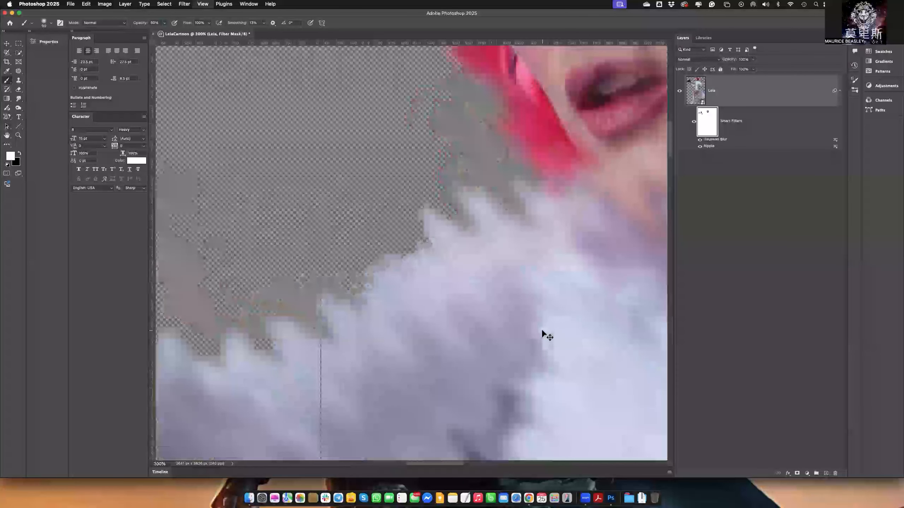
key(super+minus)
key(super+minus)
key(super+minus)
key(super+minus)
key(super+minus)
key(super+minus)
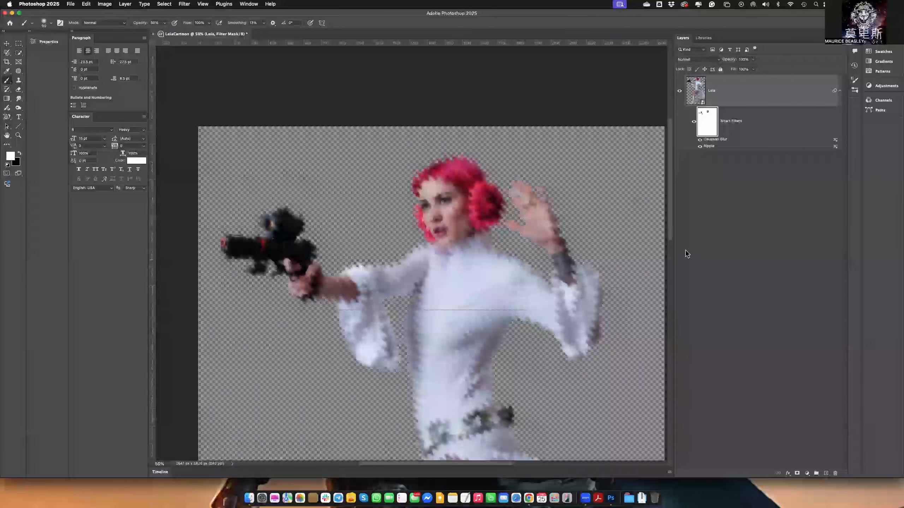
click(692, 124)
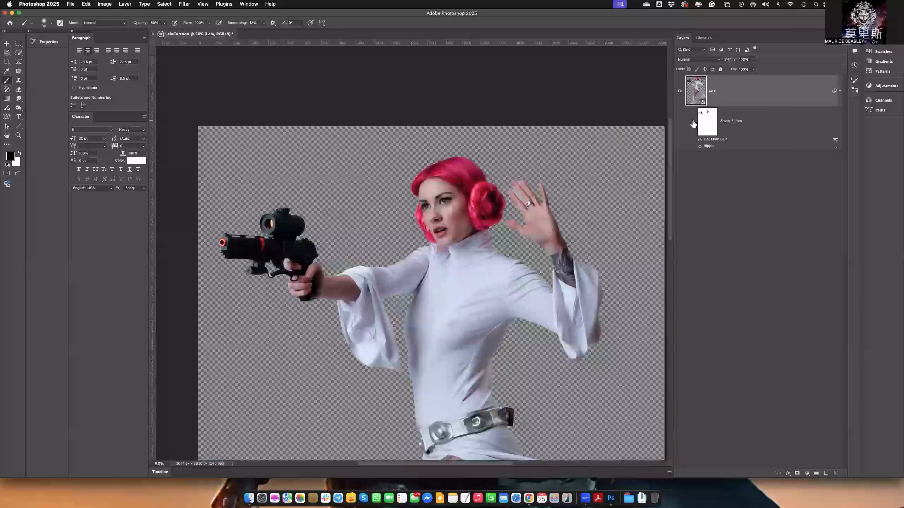
click(693, 124)
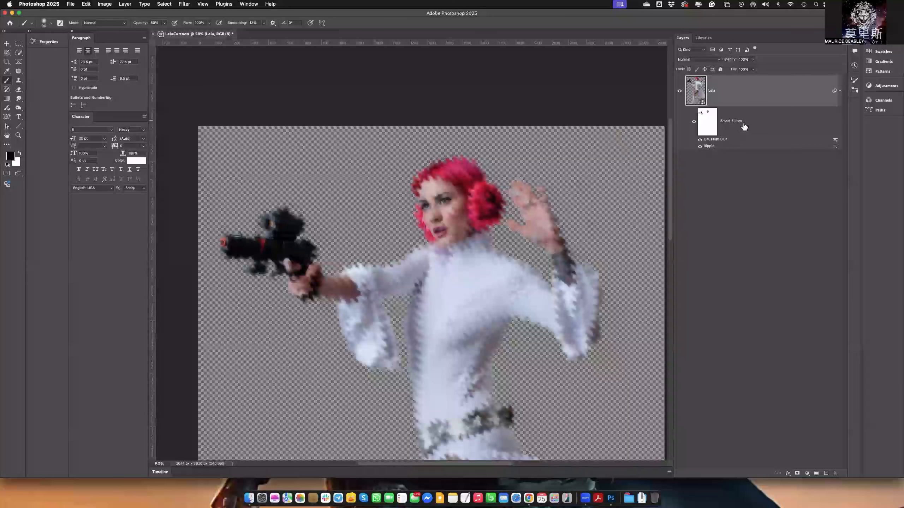
- Turn off the Leia layer's Ripple and Gaussian Blur smart filters individually
click(703, 128)
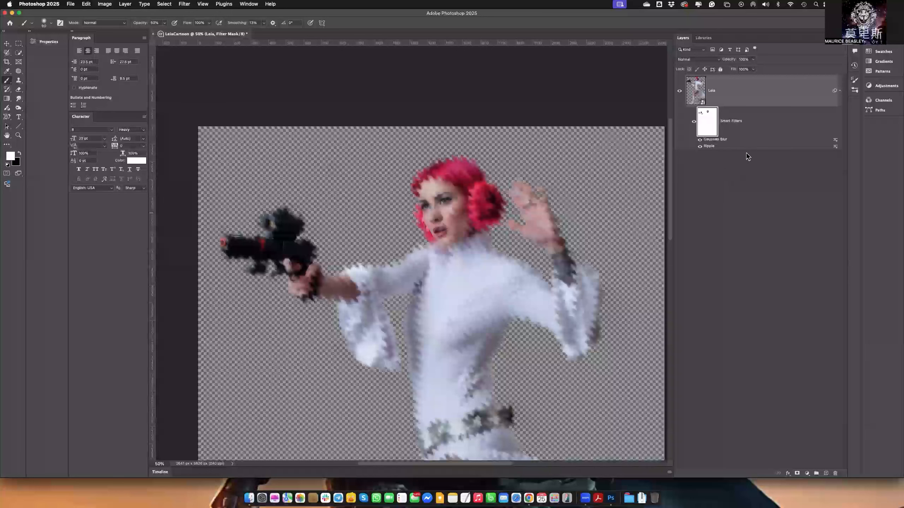
click(699, 145)
click(699, 140)
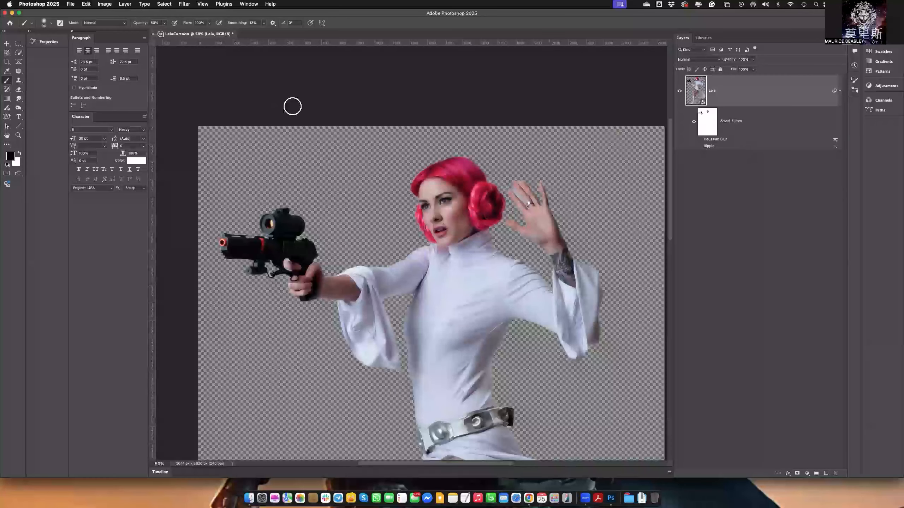
- Start the Oil Paint filter on the Leia layer and move its preview to the face
click(185, 4)
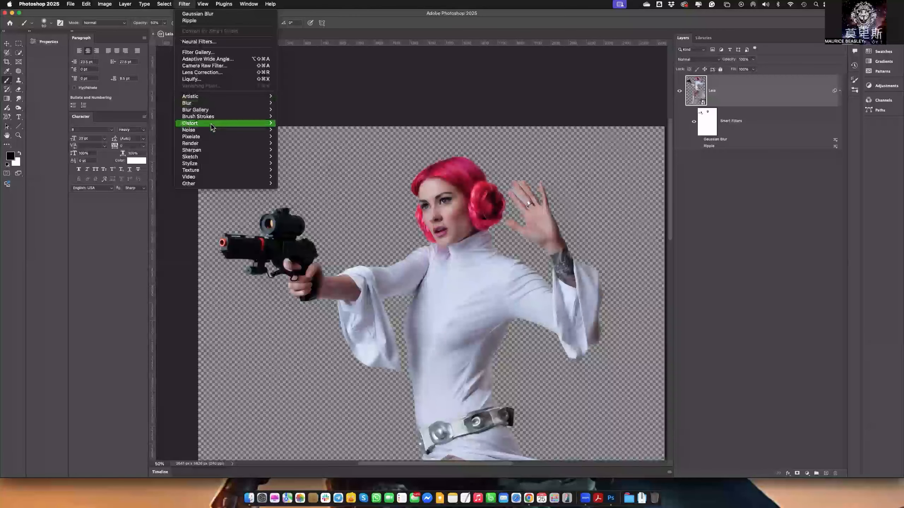
mouse_move(228, 167)
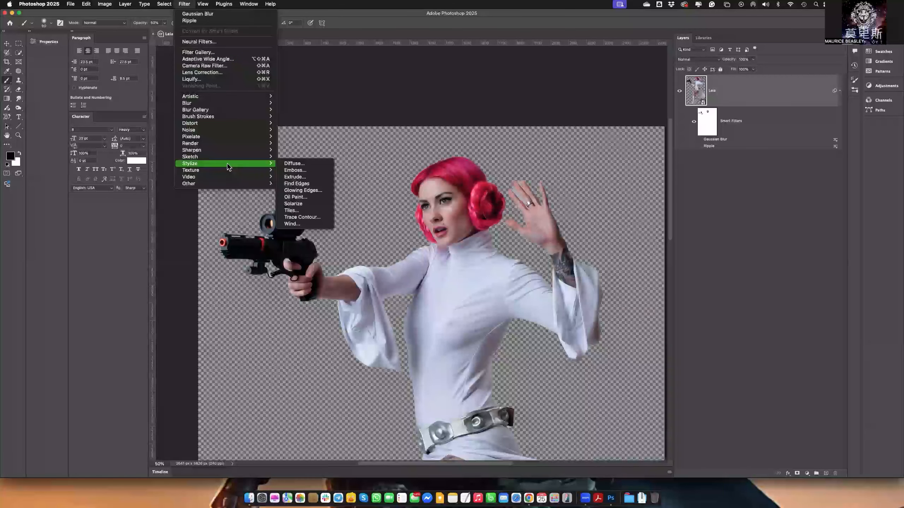
click(301, 198)
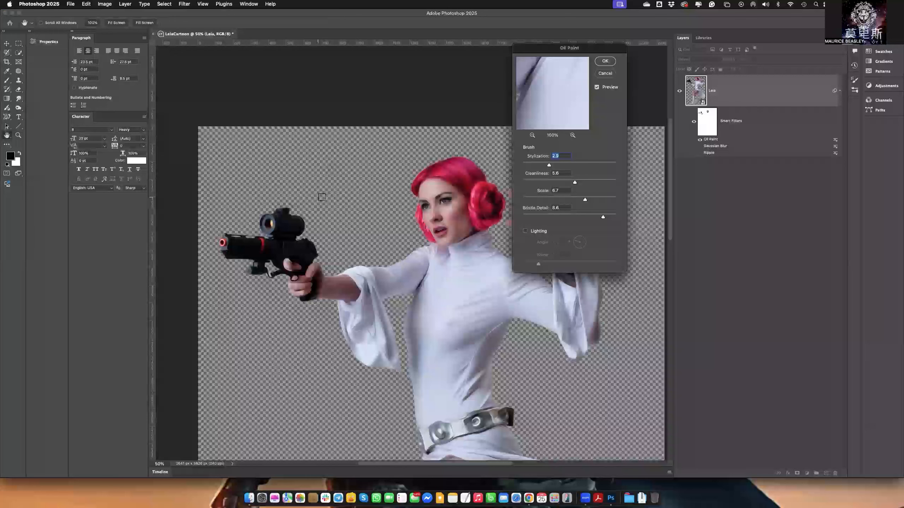
drag(544, 92, 574, 142)
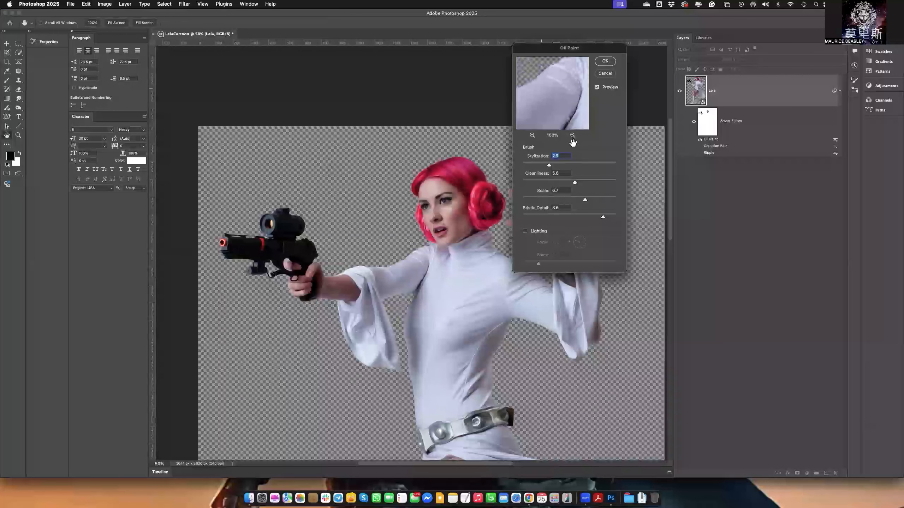
drag(578, 85, 527, 151)
drag(550, 93, 544, 150)
mouse_move(544, 103)
mouse_down()
mouse_move(561, 88)
mouse_move(555, 70)
mouse_move(555, 107)
mouse_move(550, 79)
mouse_move(555, 97)
mouse_move(557, 89)
mouse_up()
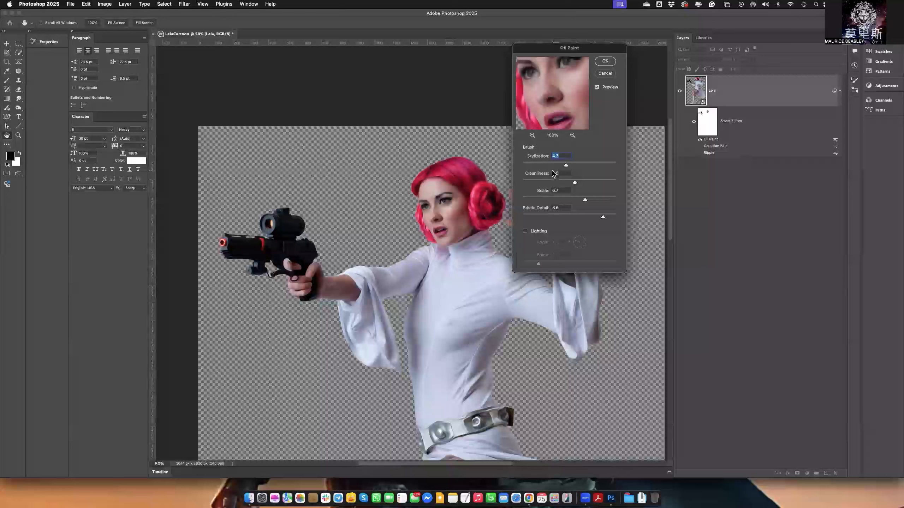
- Try Oil Paint with Stylization 4.7, Cleanliness 1.8, Scale 2.3, Bristle Detail 2.0 and Lighting on at angle -148 and Shine 4.0
click(539, 182)
drag(595, 216, 541, 218)
click(525, 232)
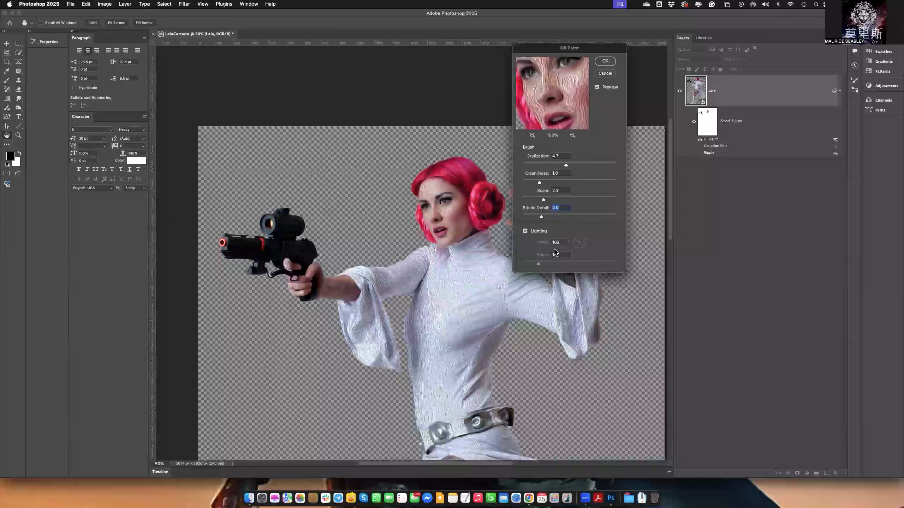
drag(574, 244, 558, 263)
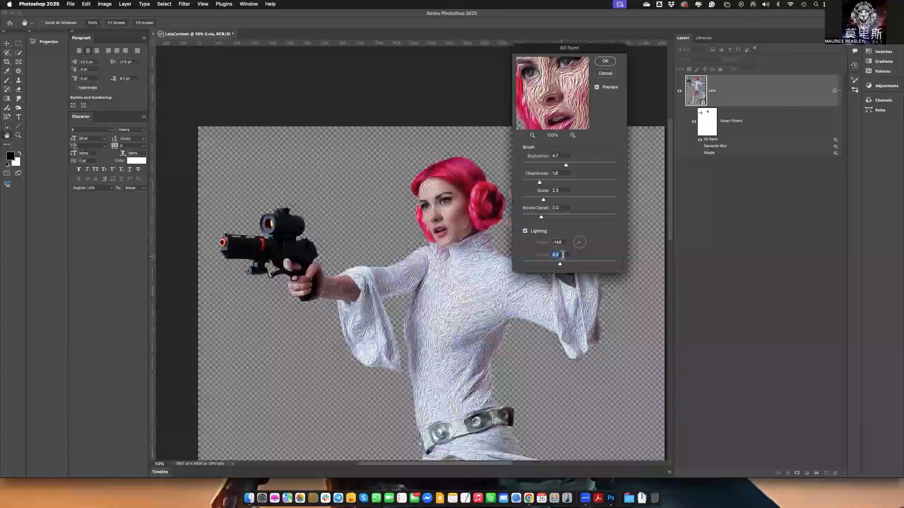
click(564, 256)
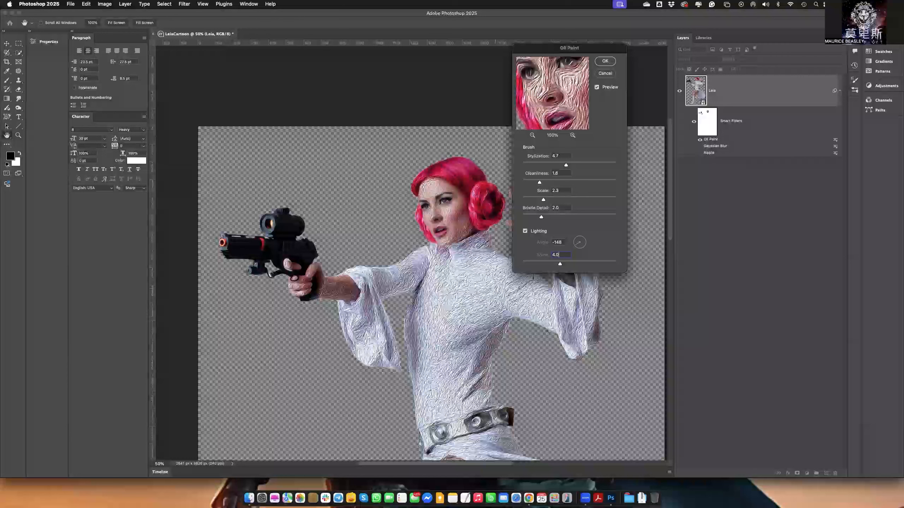
- Turn off Oil Paint lighting and set Stylization 7.3, Cleanliness 7.6, Scale 0.5 and Bristle Detail 1.8
click(525, 232)
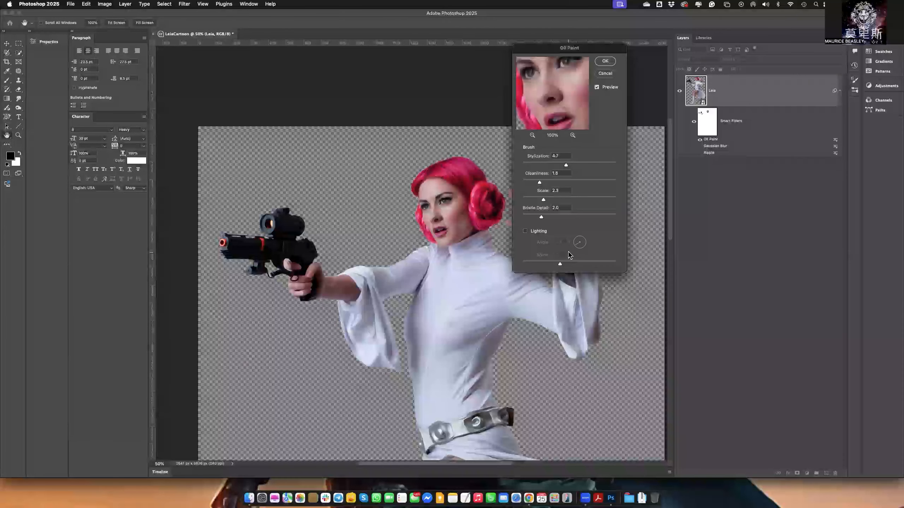
drag(566, 165, 594, 183)
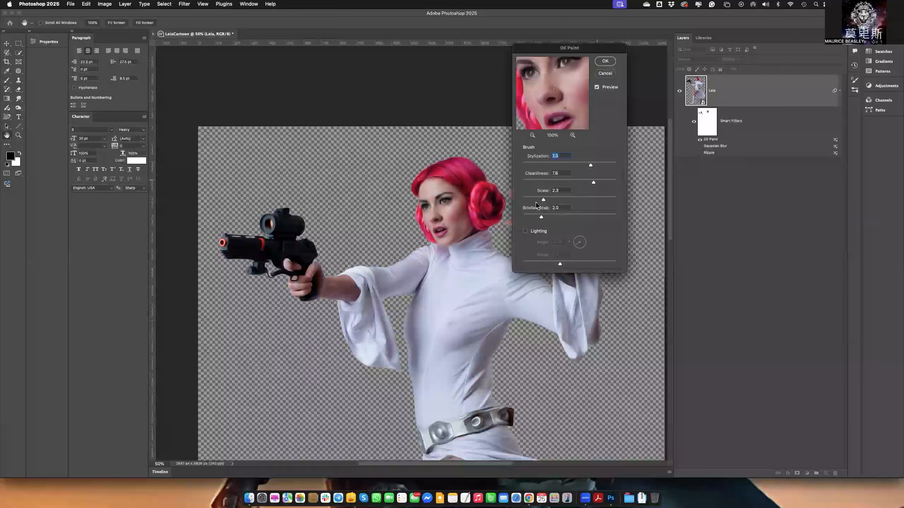
mouse_move(543, 200)
mouse_down()
mouse_move(527, 201)
mouse_move(543, 218)
mouse_move(590, 221)
mouse_move(539, 221)
mouse_up()
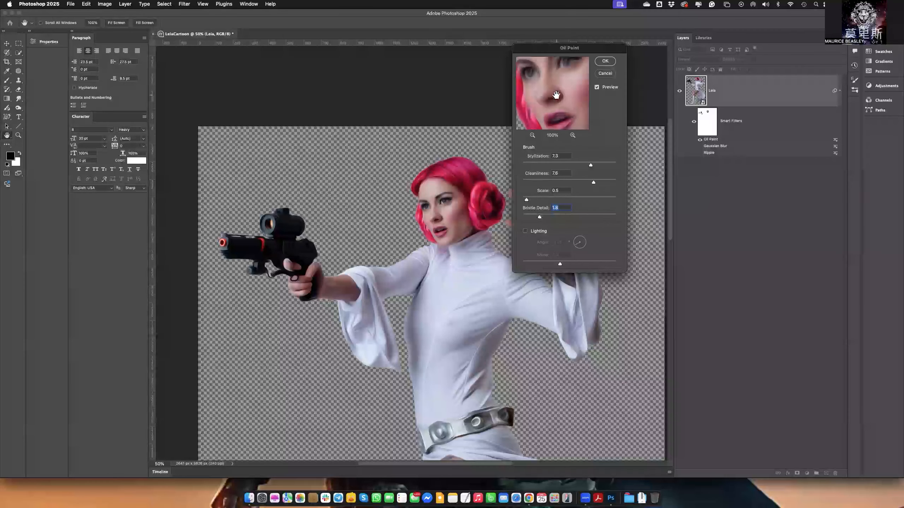
drag(558, 96, 555, 107)
- Try Cleanliness at 1.8 and about 8.5 with Stylization at 6.0, checking the face and hair in the preview
drag(593, 181, 541, 183)
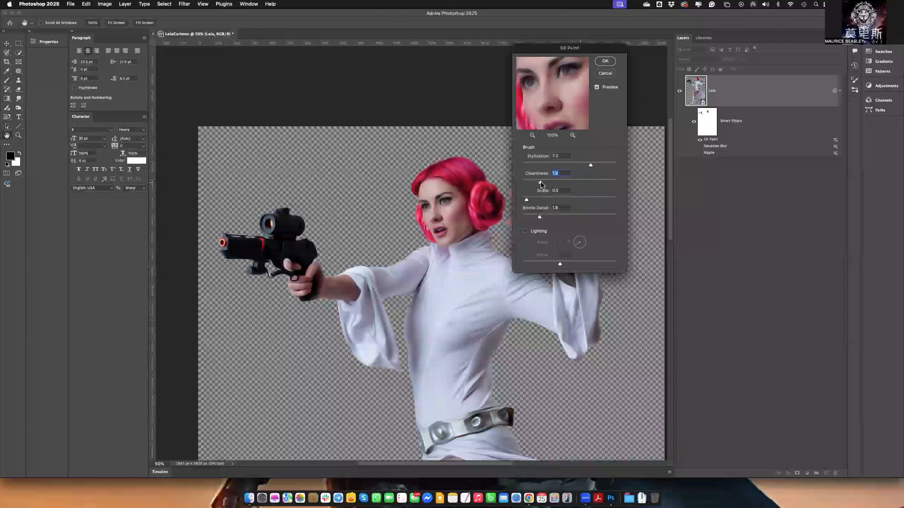
drag(541, 182, 604, 183)
drag(590, 165, 578, 165)
drag(583, 103, 517, 131)
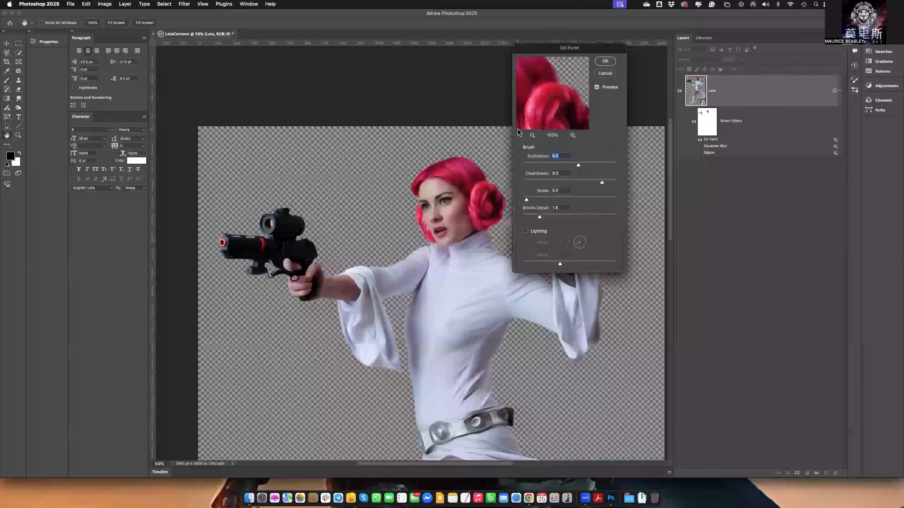
click(559, 95)
mouse_move(559, 95)
mouse_down()
mouse_move(572, 109)
mouse_move(576, 92)
mouse_move(559, 101)
mouse_move(577, 121)
mouse_up()
- Set the Oil Paint Stylization to 2.7 and Cleanliness to 8.9, and apply the filter
drag(579, 165, 564, 166)
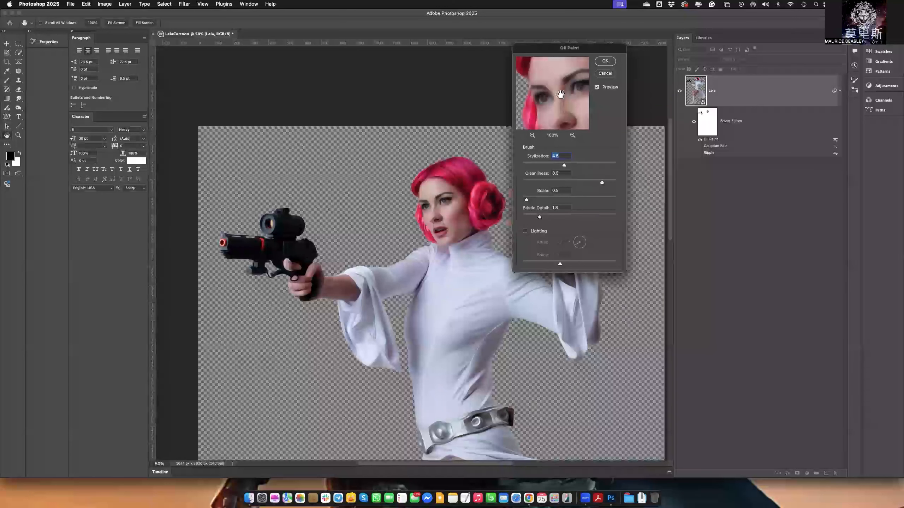
drag(552, 99, 528, 115)
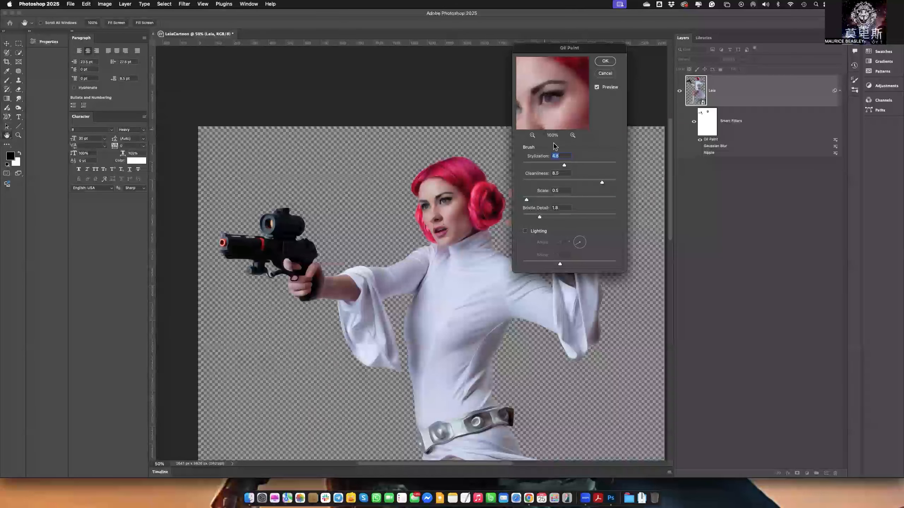
drag(564, 165, 584, 166)
drag(597, 168, 549, 167)
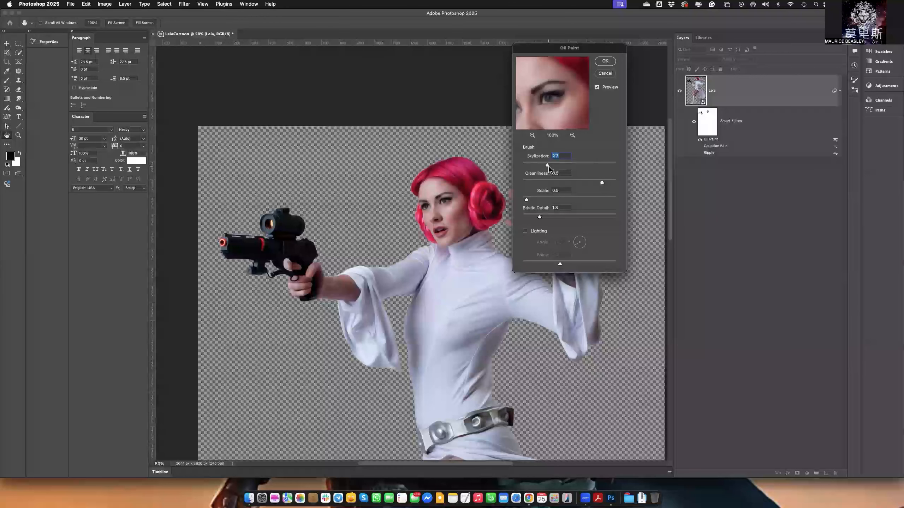
drag(602, 183, 605, 183)
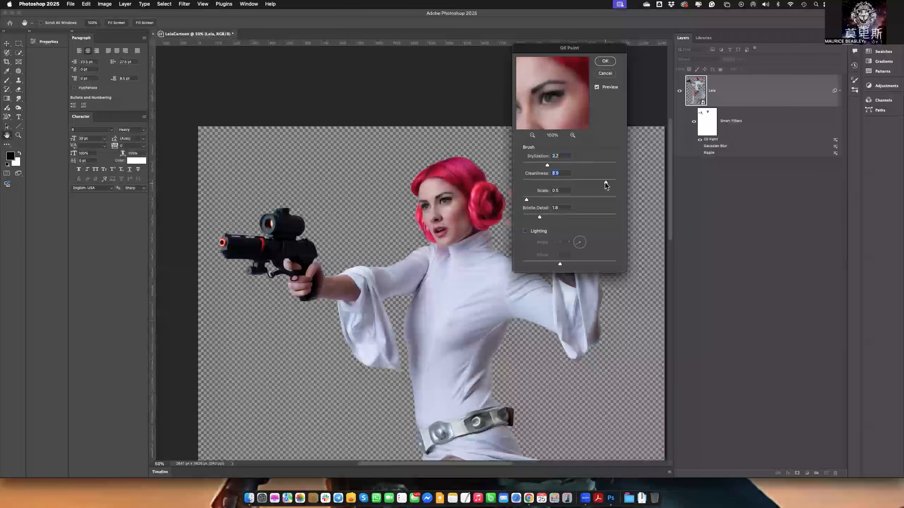
drag(543, 107, 539, 70)
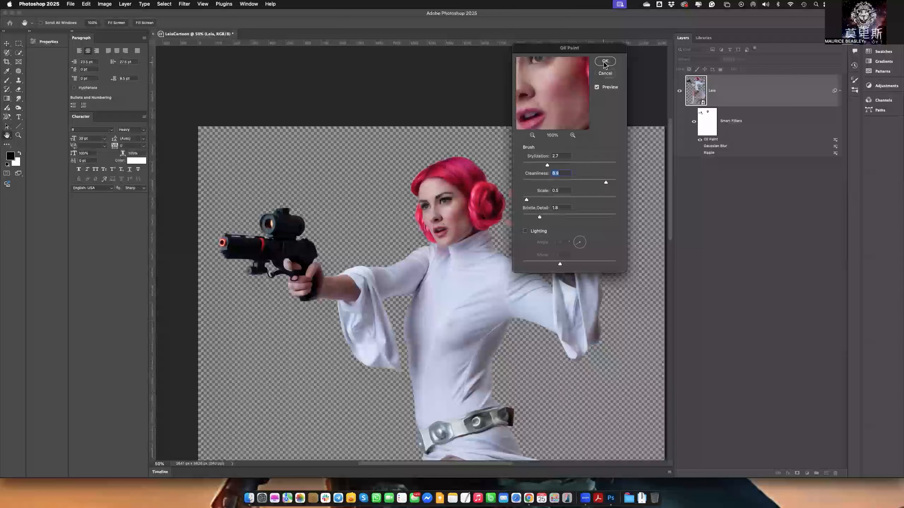
click(605, 61)
- Fill the Leia layer's smart filter mask with white at 100% opacity
key(b)
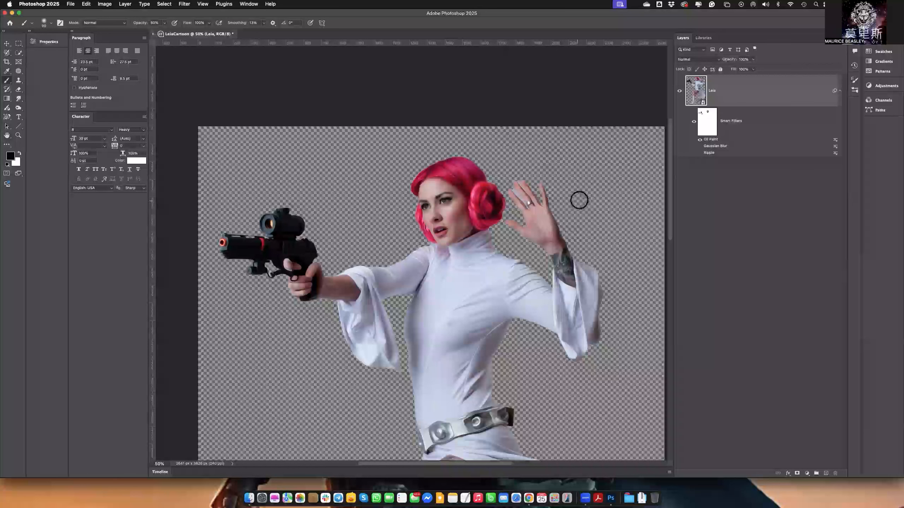
click(707, 120)
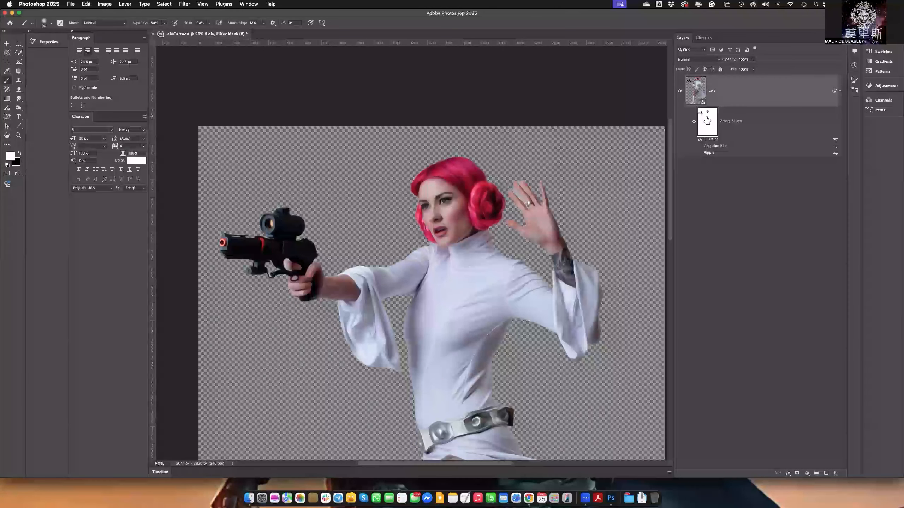
key(shift+BackSpace)
click(388, 73)
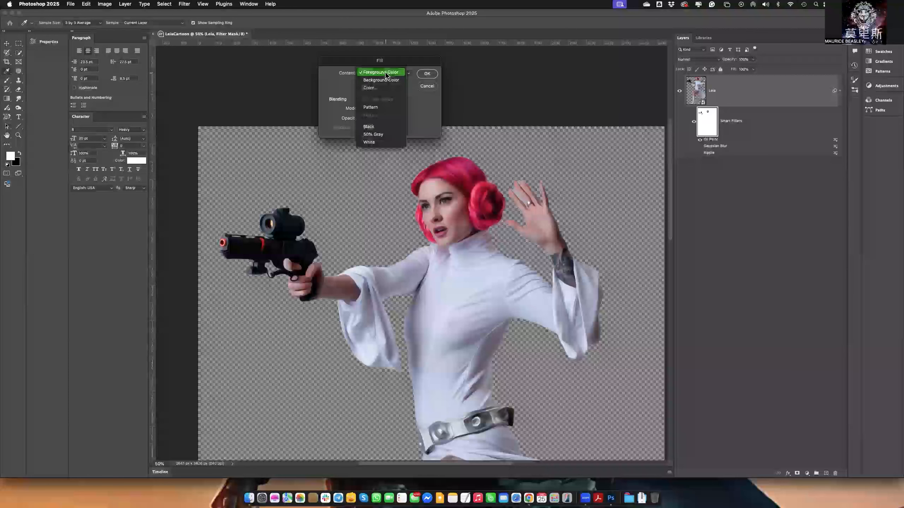
click(369, 142)
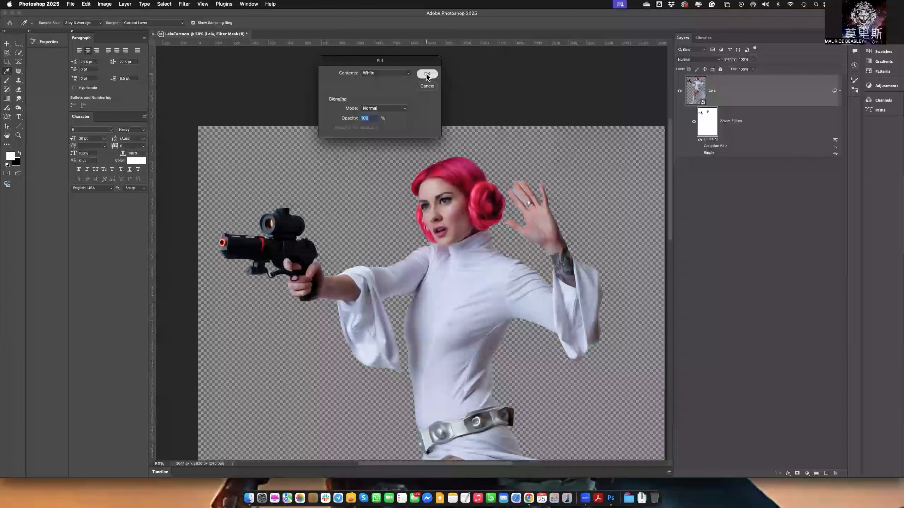
click(427, 73)
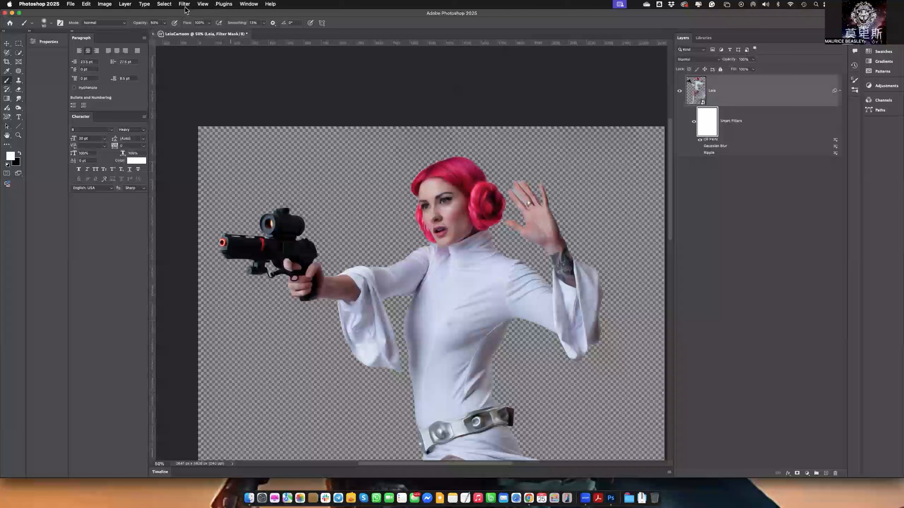
click(184, 5)
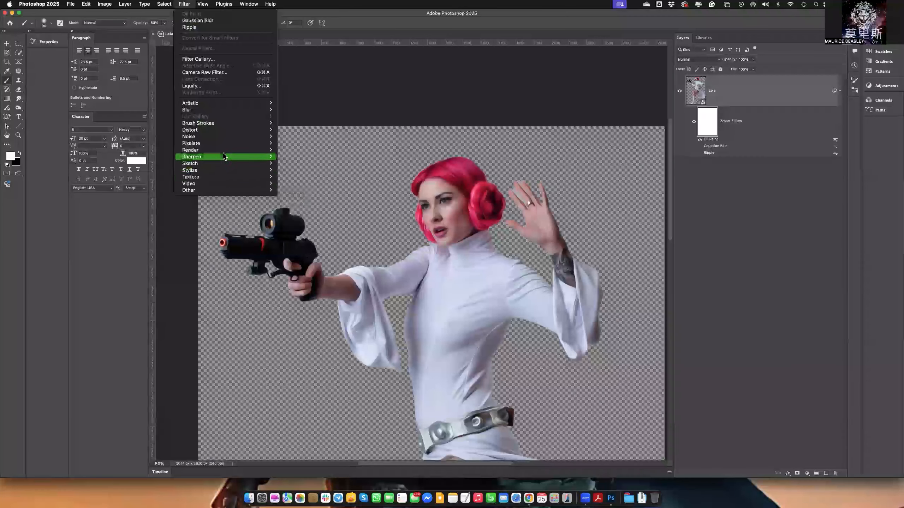
mouse_move(224, 151)
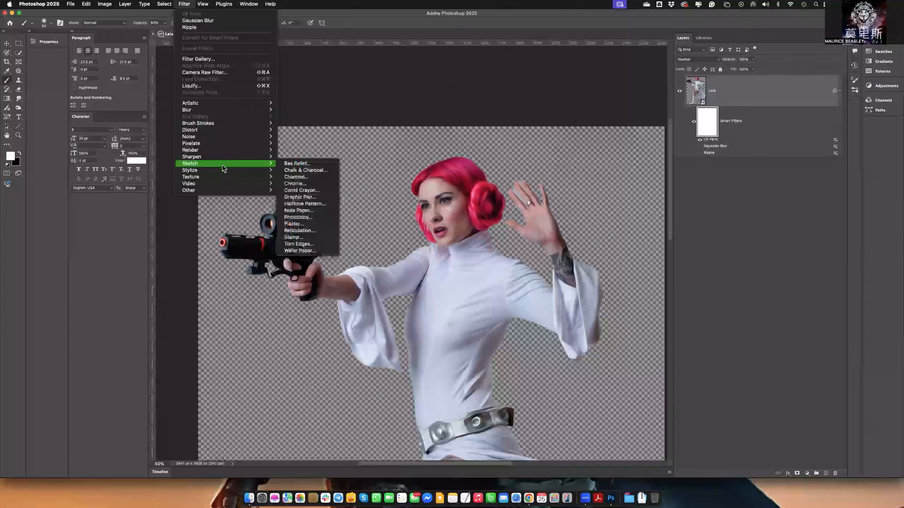
mouse_move(231, 171)
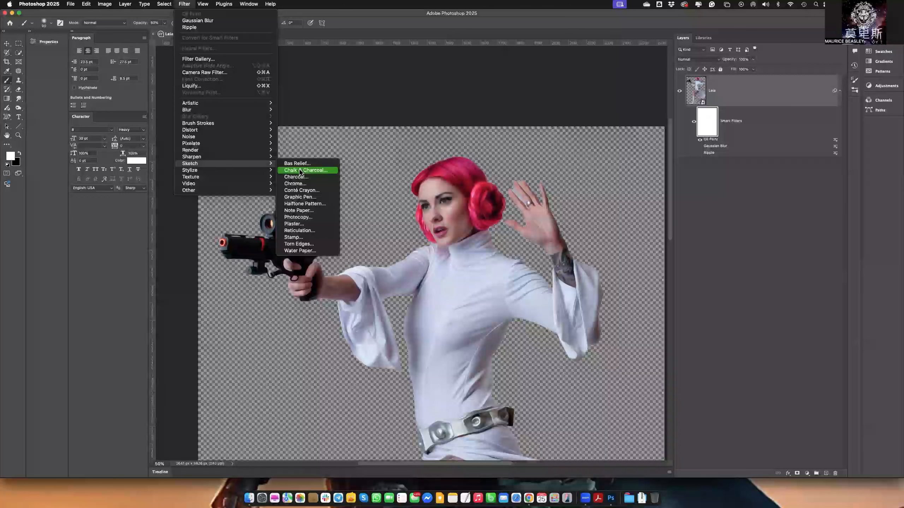
mouse_move(215, 124)
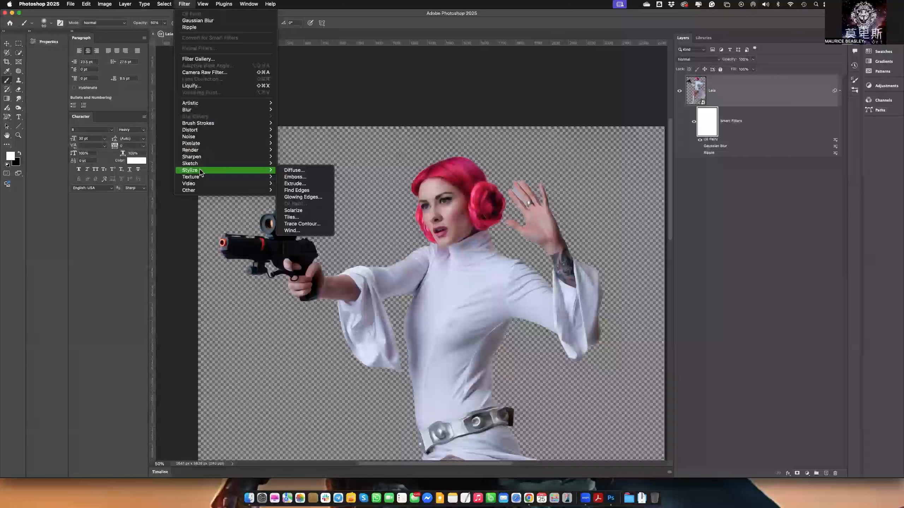
mouse_move(200, 179)
mouse_move(230, 129)
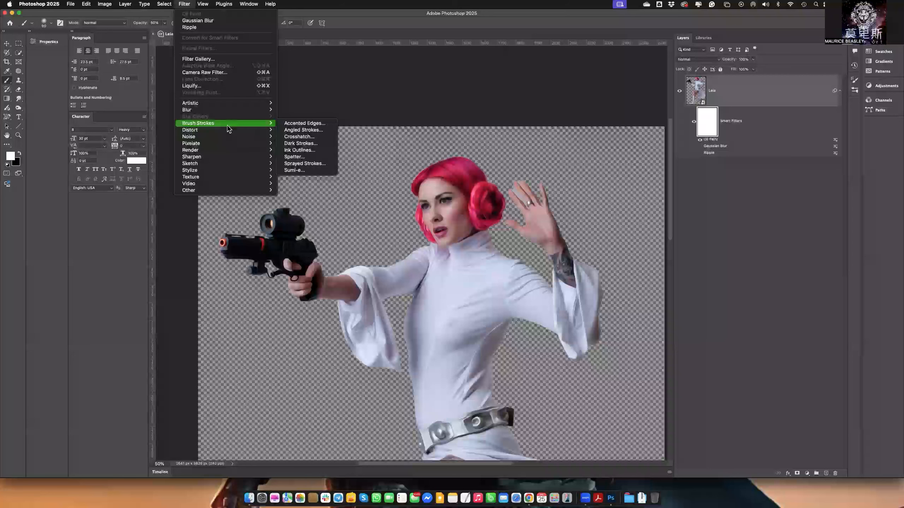
mouse_move(238, 108)
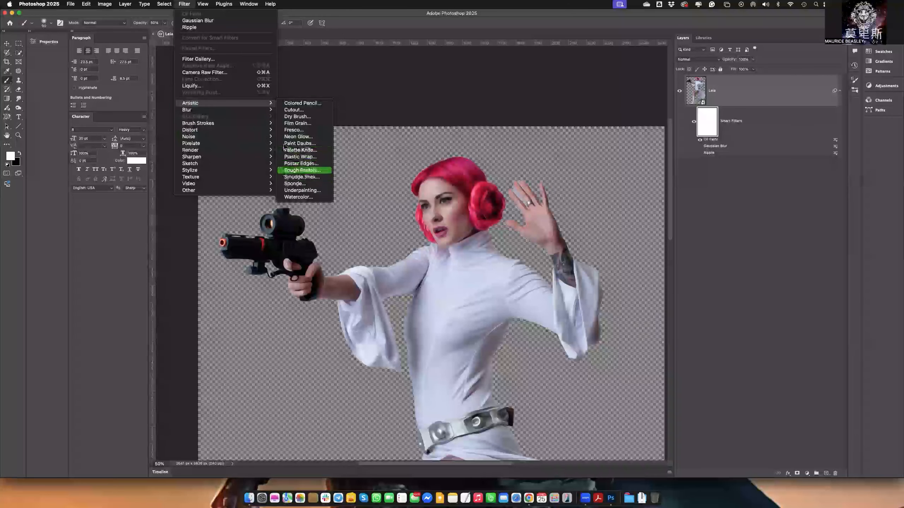
click(293, 164)
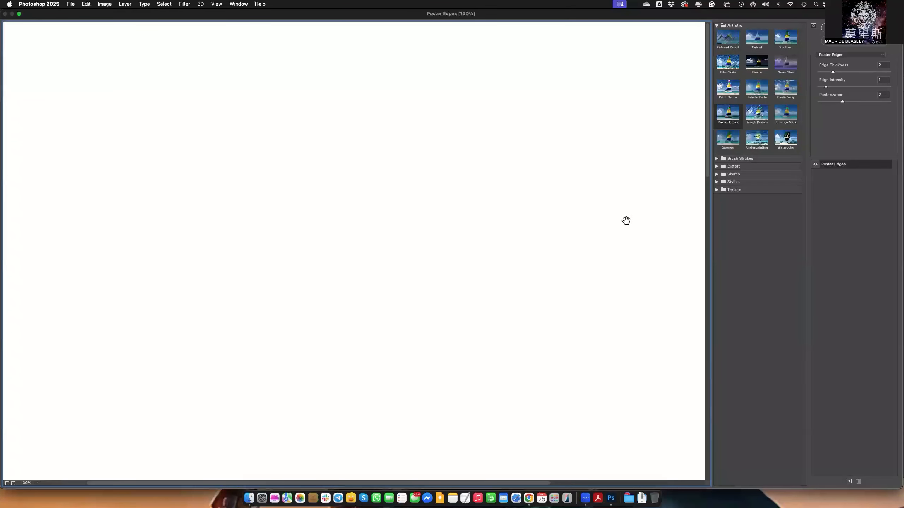
click(858, 44)
- Target the Leia layer's image instead of its filter mask and open the Poster Edges artistic filter on it
click(692, 91)
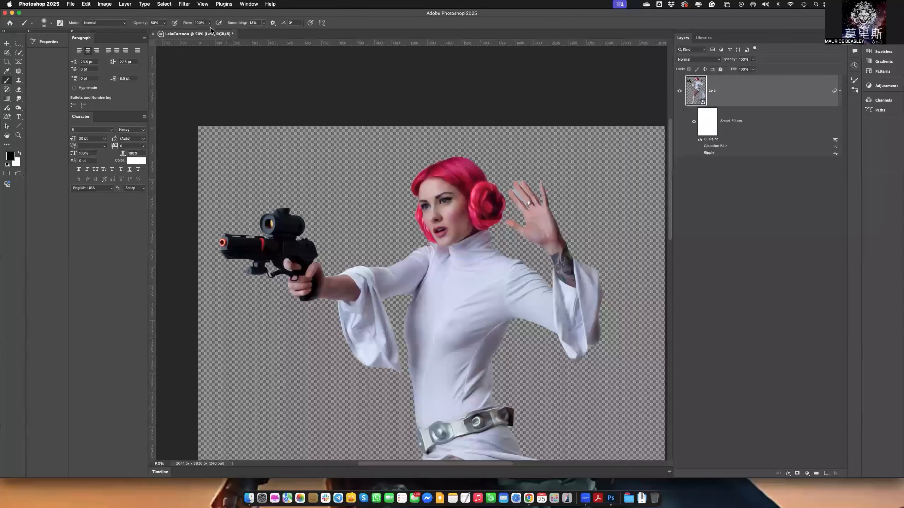
click(184, 4)
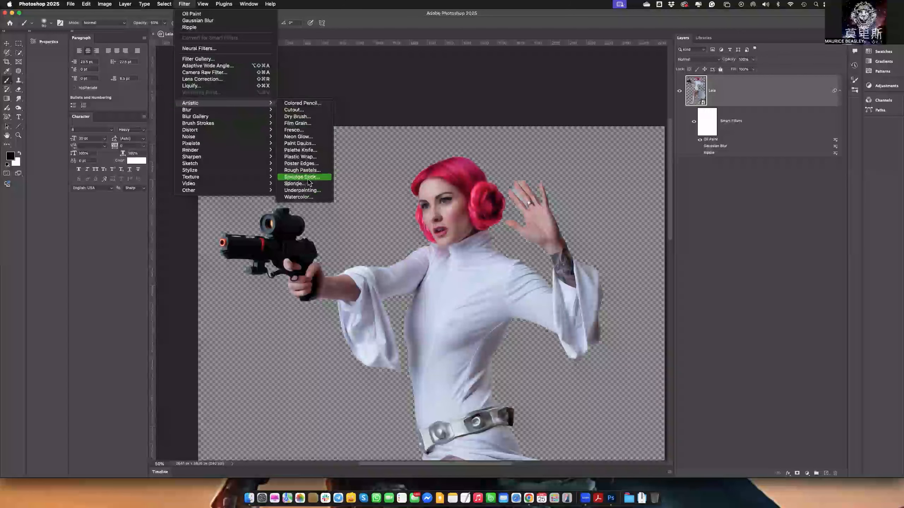
click(312, 165)
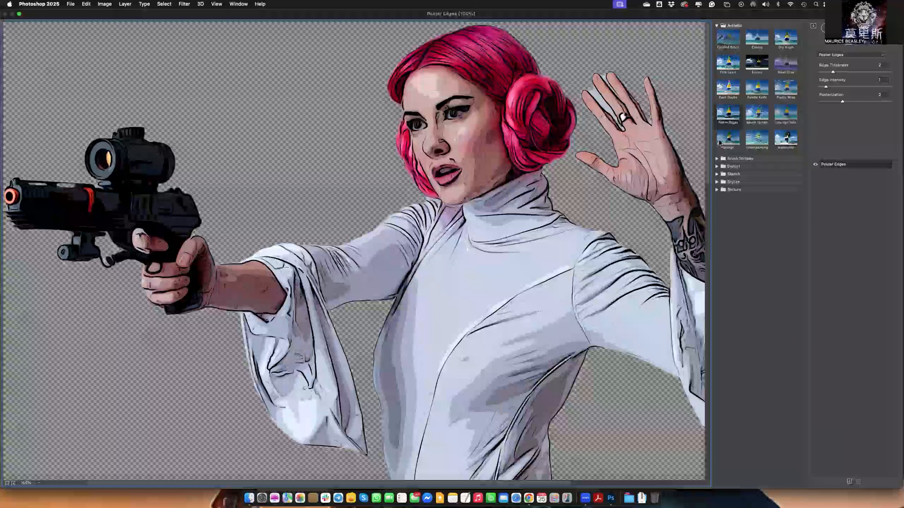
- Look through the Brush Strokes, Distort, Sketch, Stylize and Texture filter categories and collapse them again
click(717, 159)
click(717, 242)
click(717, 274)
click(717, 407)
click(716, 441)
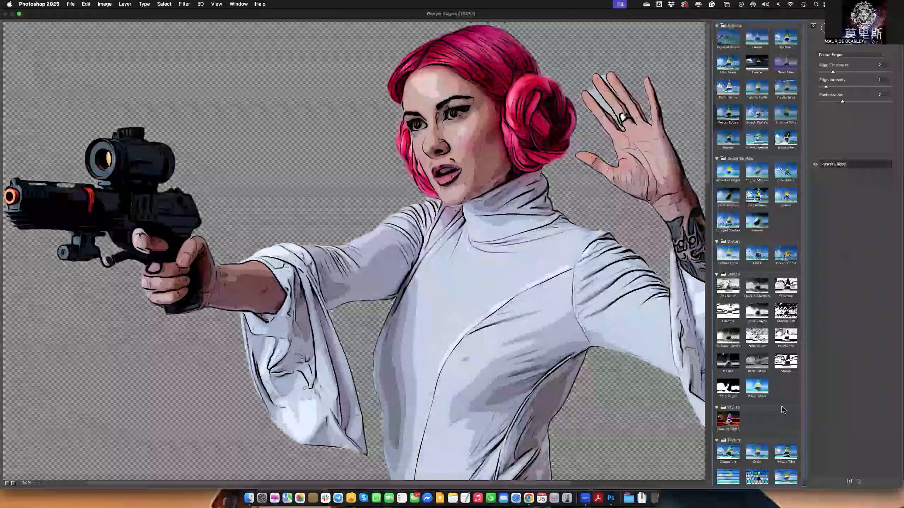
click(717, 159)
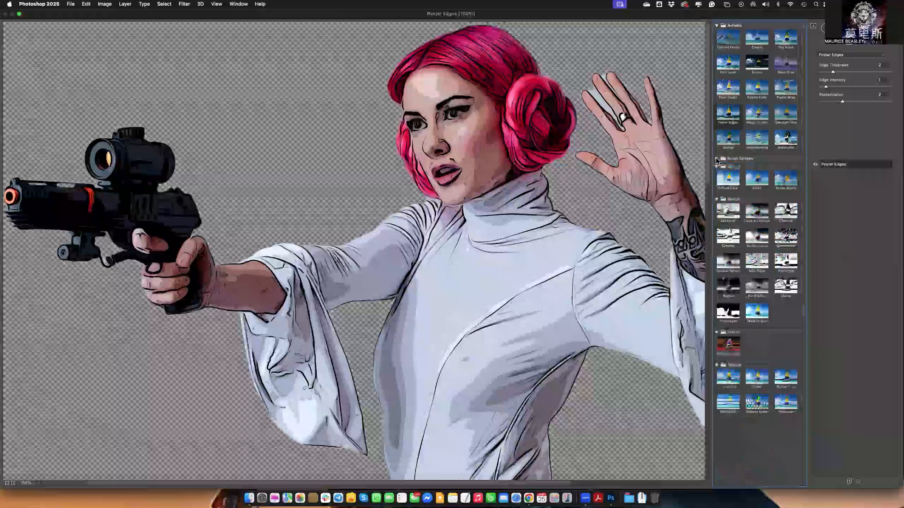
click(717, 166)
click(717, 174)
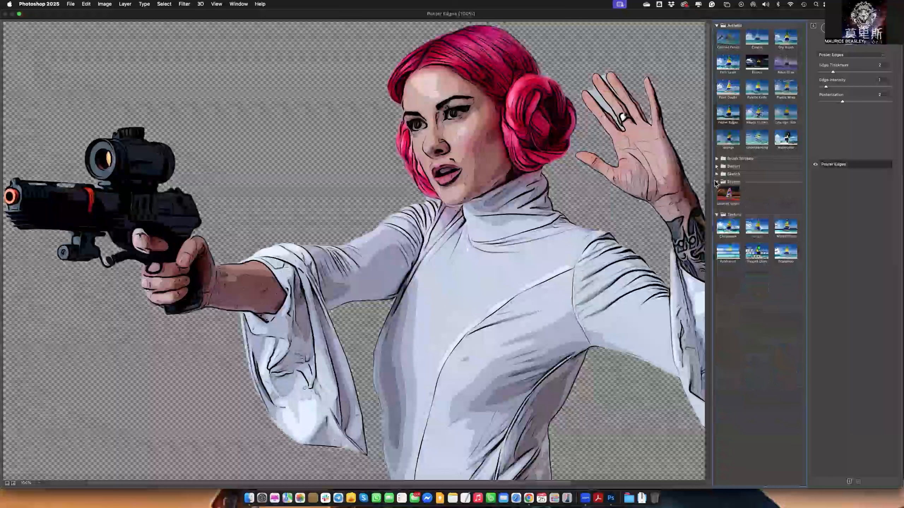
click(717, 182)
click(717, 189)
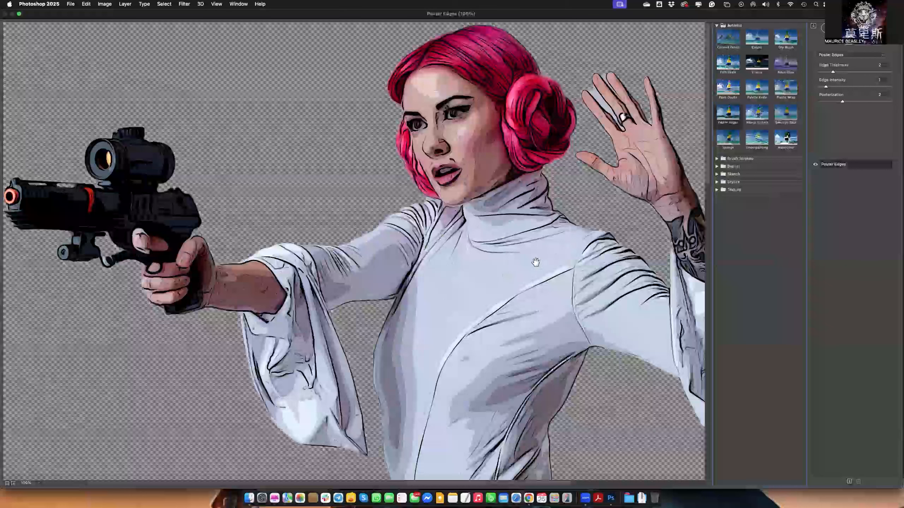
- Set the Poster Edges Posterization to 1
drag(534, 259, 505, 255)
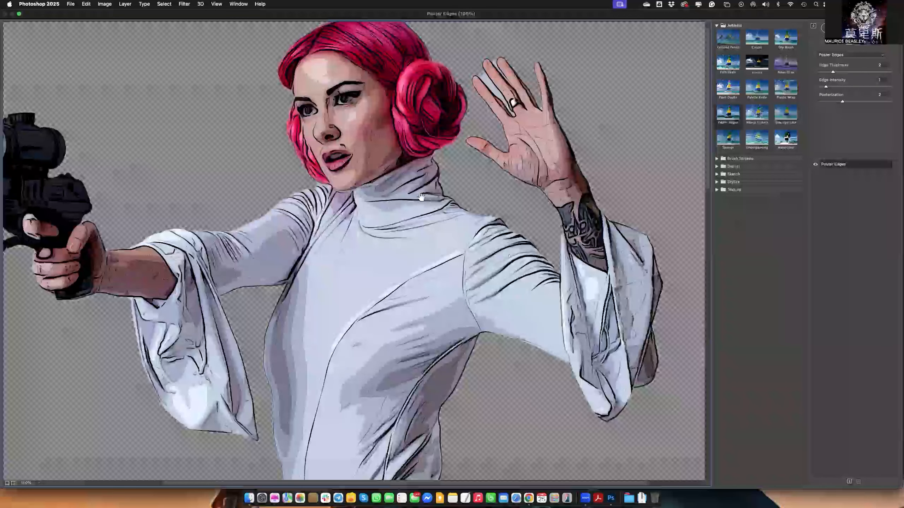
drag(412, 188, 446, 218)
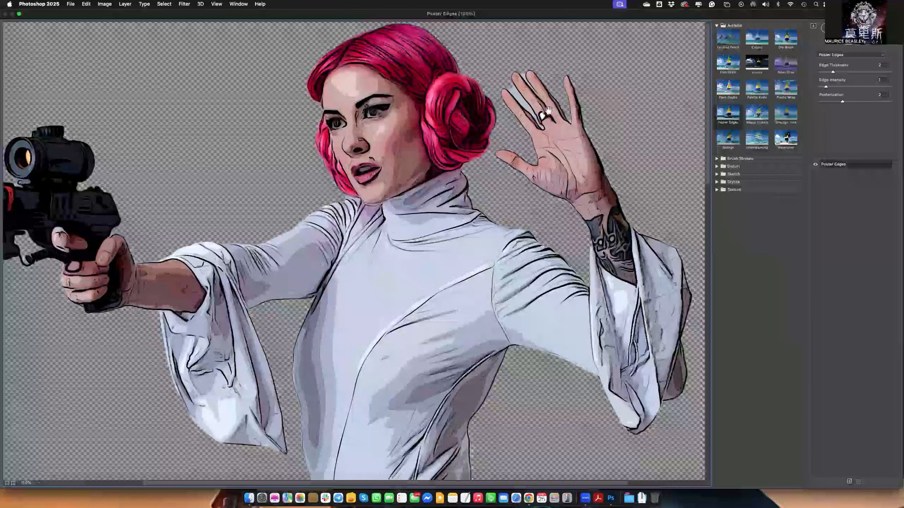
drag(842, 102, 829, 103)
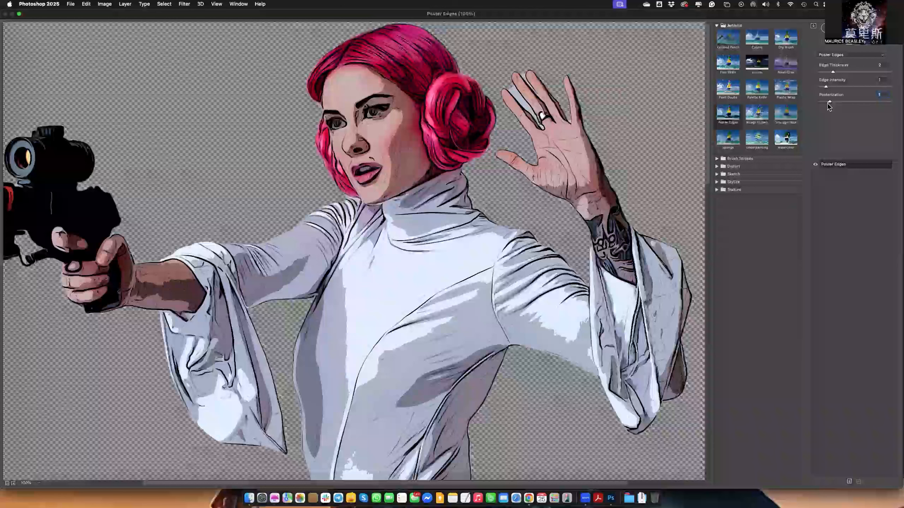
- Try Poster Edges with Edge Thickness at 8, 0 and 1 and Edge Intensity at 1, 10 and 4
drag(825, 87, 876, 75)
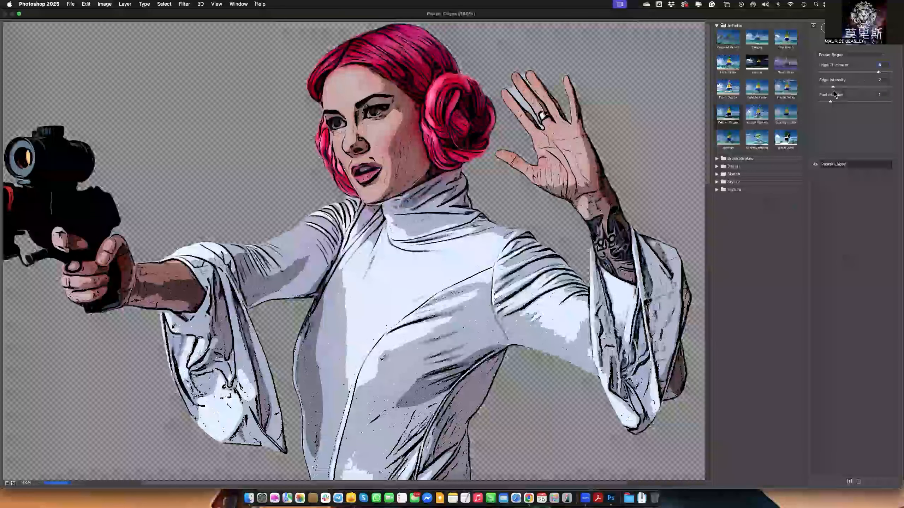
drag(831, 89, 826, 89)
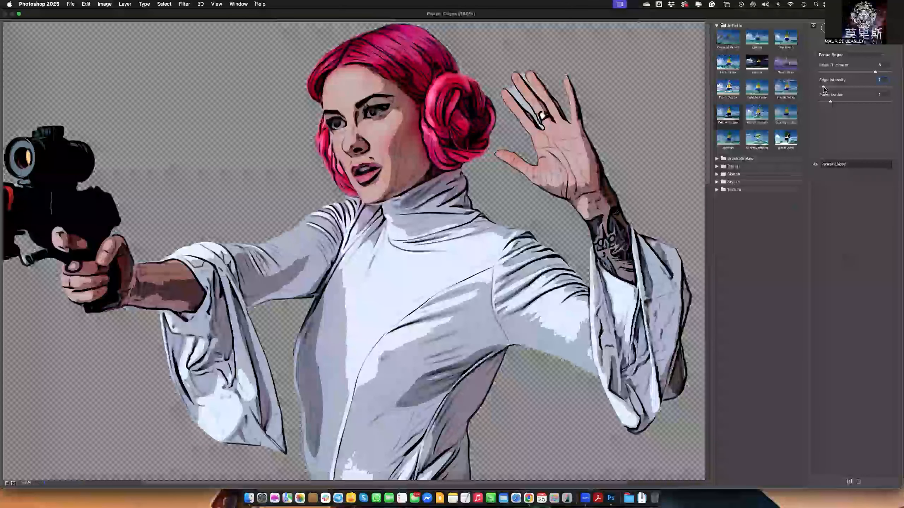
drag(874, 72, 818, 74)
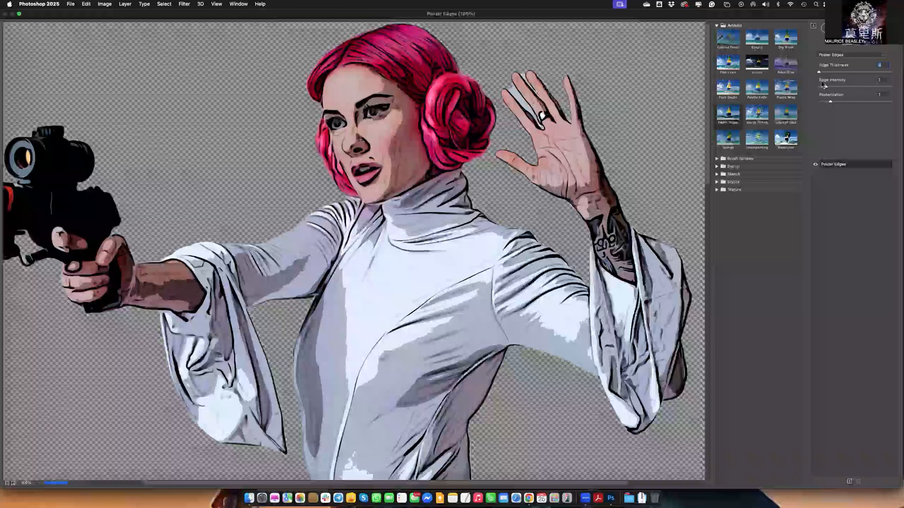
drag(878, 89, 898, 89)
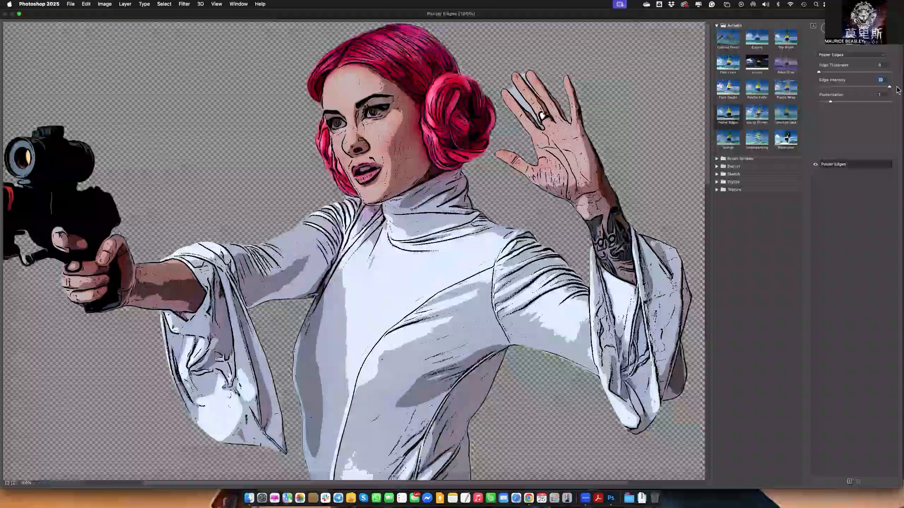
drag(886, 89, 846, 88)
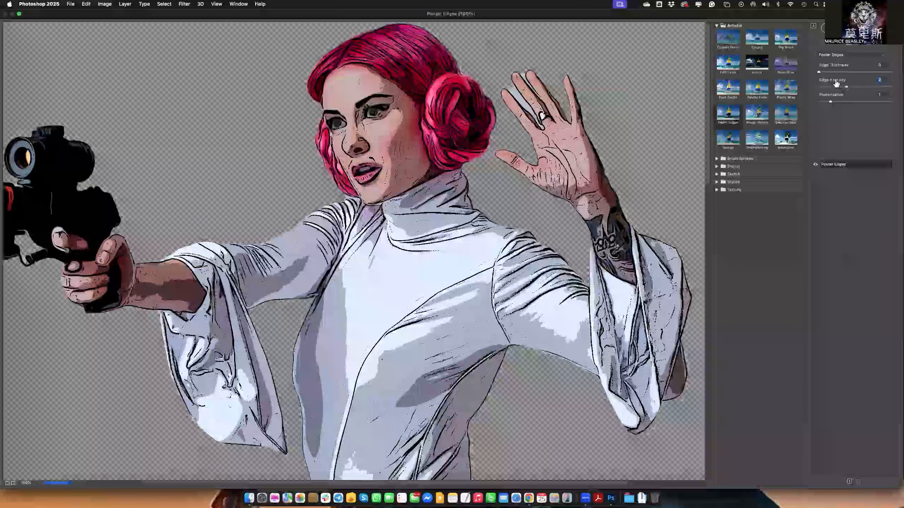
click(826, 72)
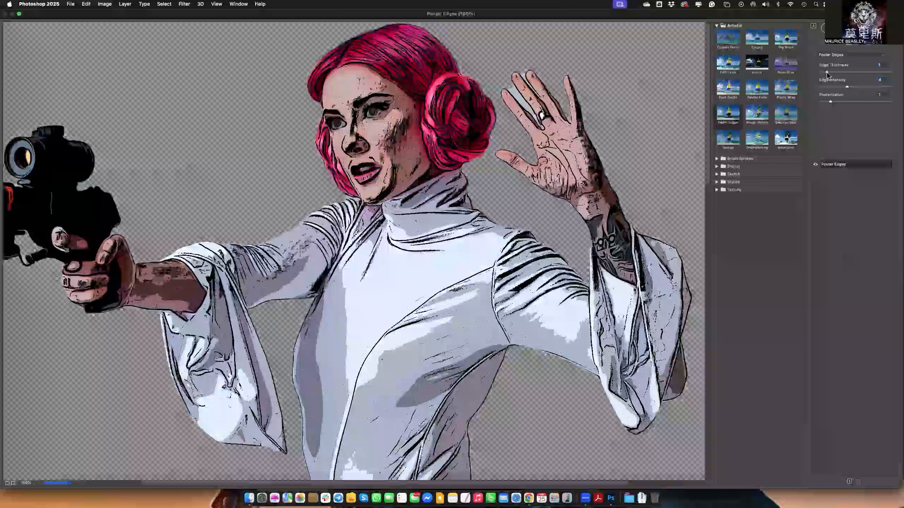
- Set the Poster Edges Edge Thickness to 1 and Edge Intensity to 1
drag(826, 72, 834, 88)
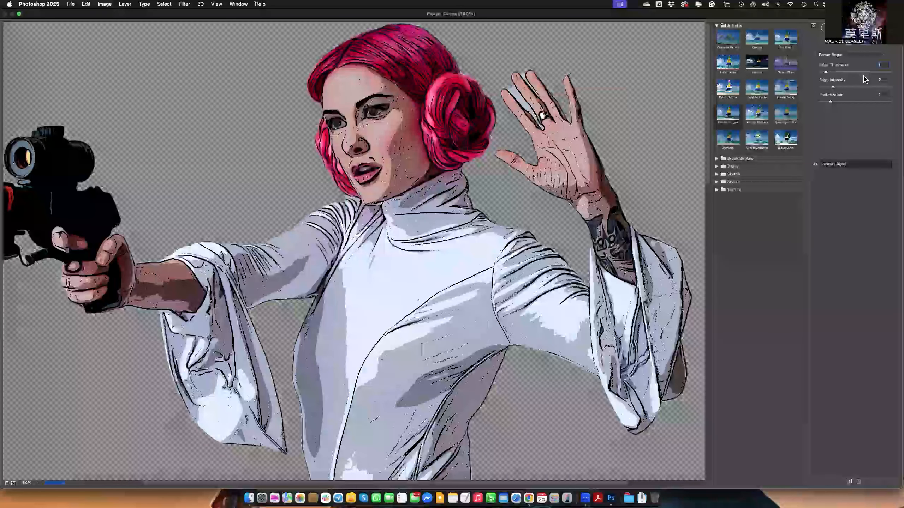
key(Up)
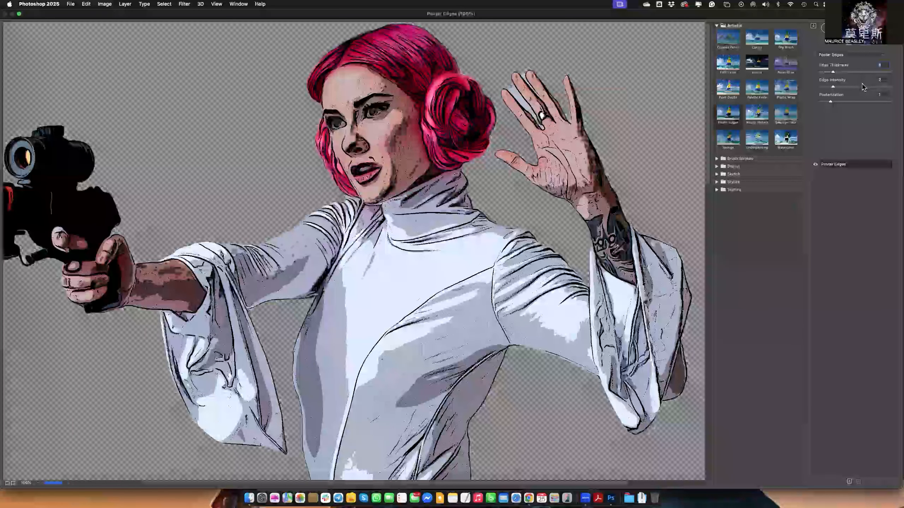
click(885, 80)
key(Down)
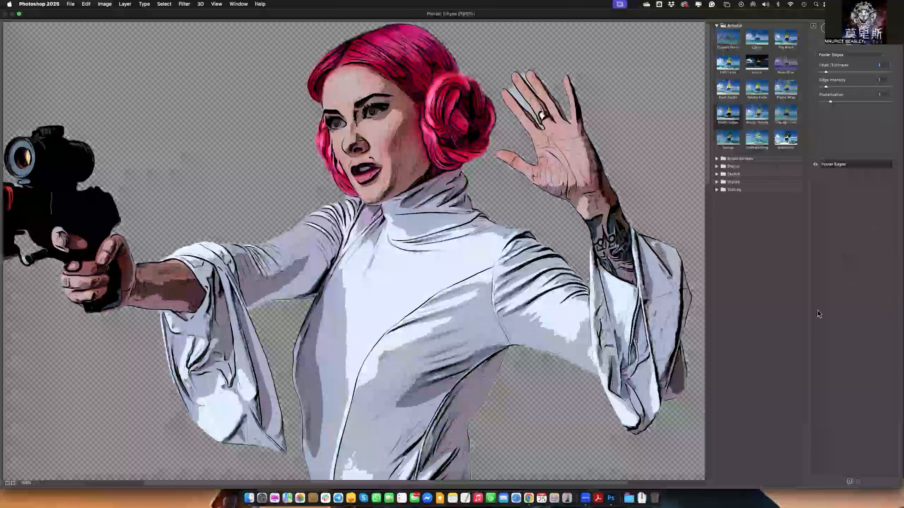
- Add a second effect layer above Poster Edges and try artistic effects such as Rough Pastels and Plastic Wrap on it
click(848, 482)
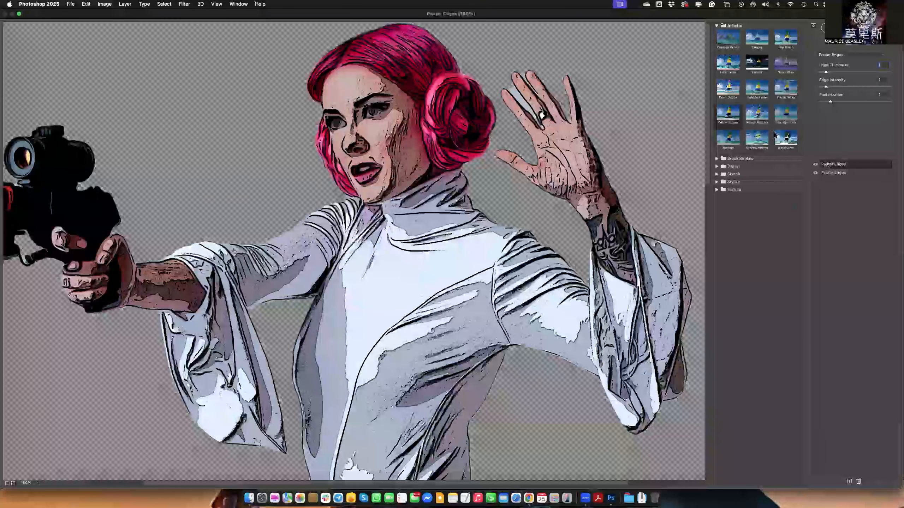
click(782, 114)
click(751, 122)
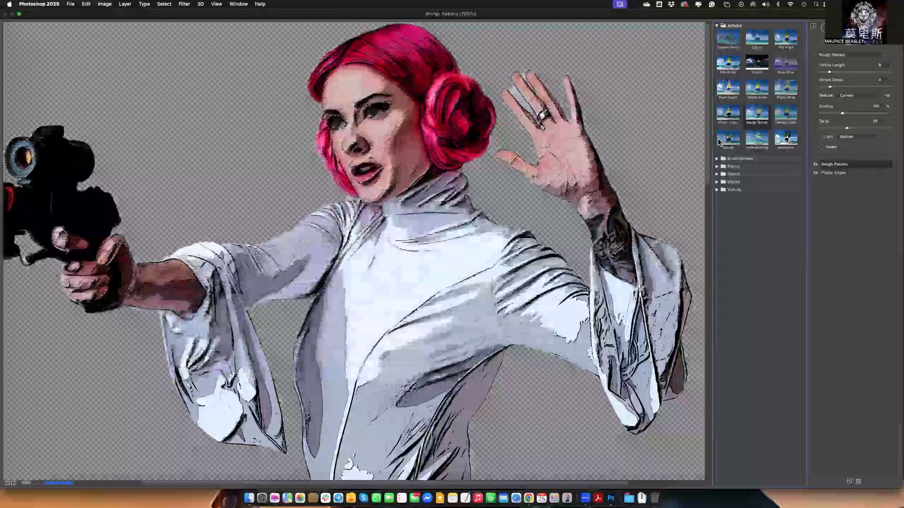
click(719, 143)
click(725, 91)
click(779, 92)
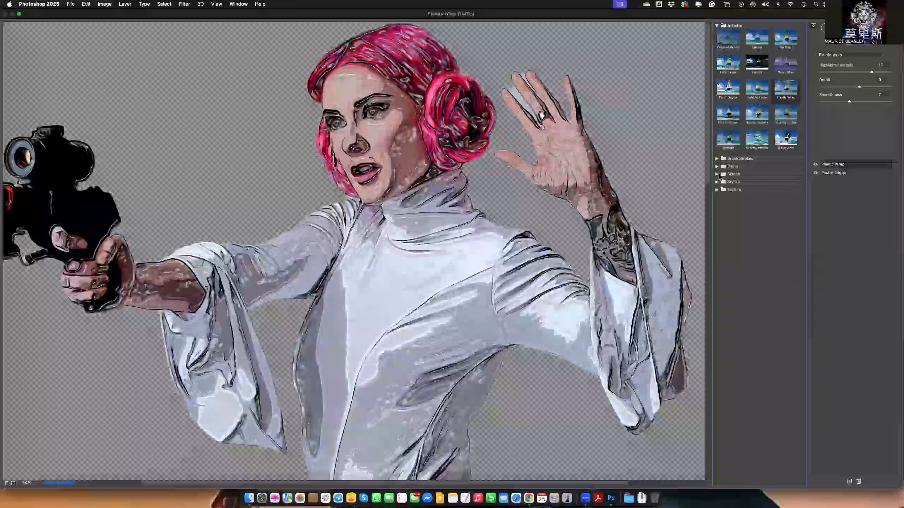
- Try the Conté Crayon, Photocopy, Graphic Pen, Stamp, Chalk & Charcoal and Charcoal sketch effects on the upper effect layer
click(718, 174)
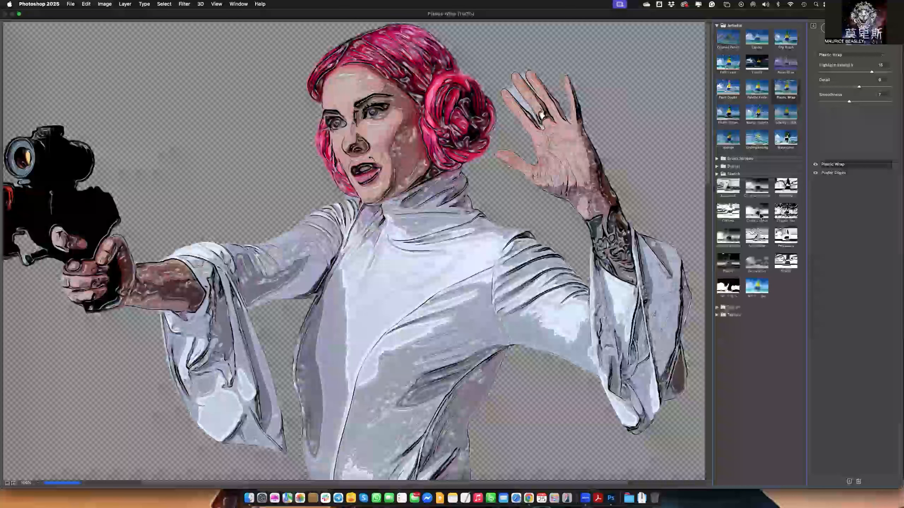
click(757, 212)
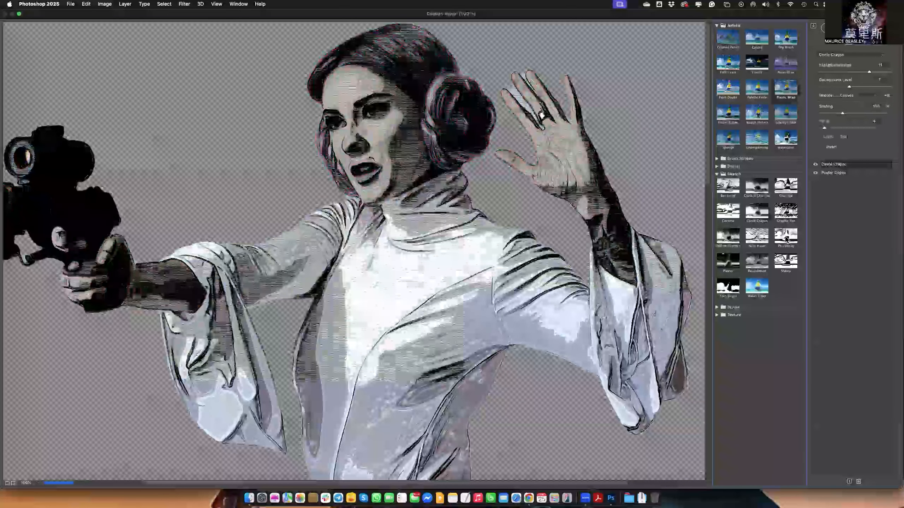
click(786, 238)
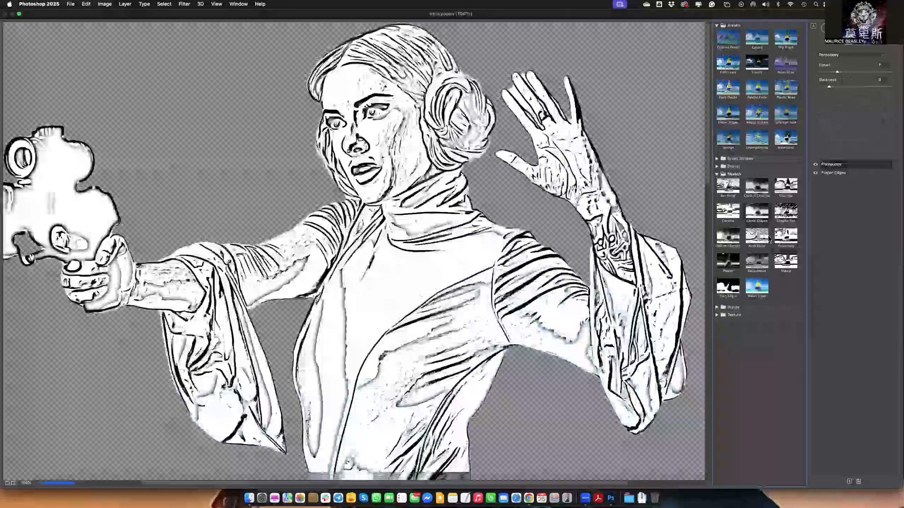
click(786, 214)
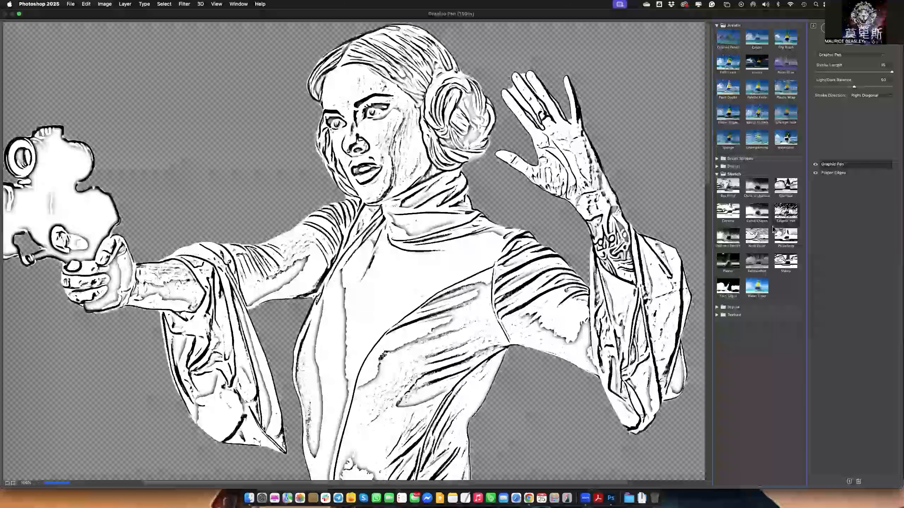
click(786, 262)
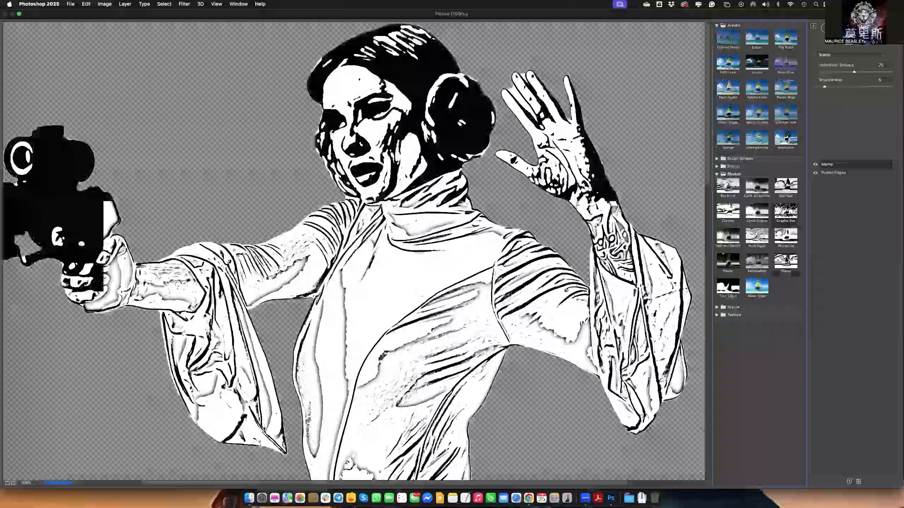
click(784, 238)
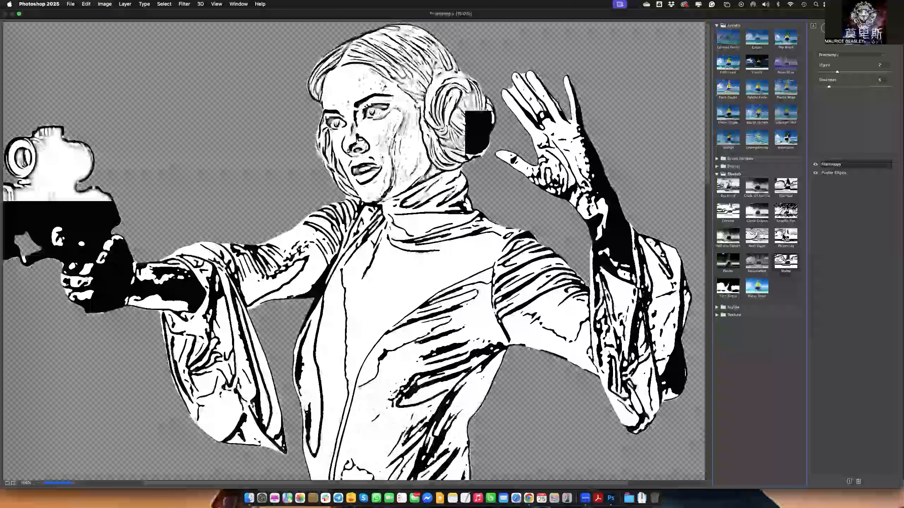
click(739, 188)
click(751, 187)
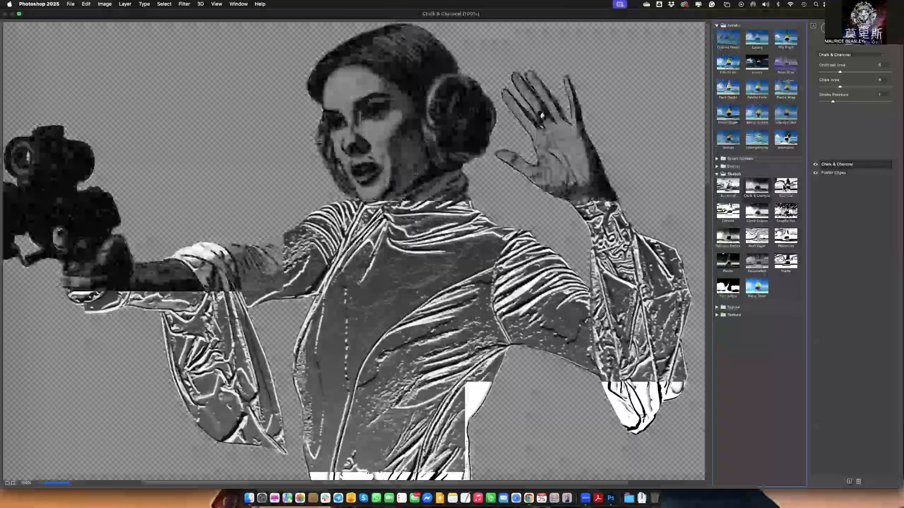
click(784, 188)
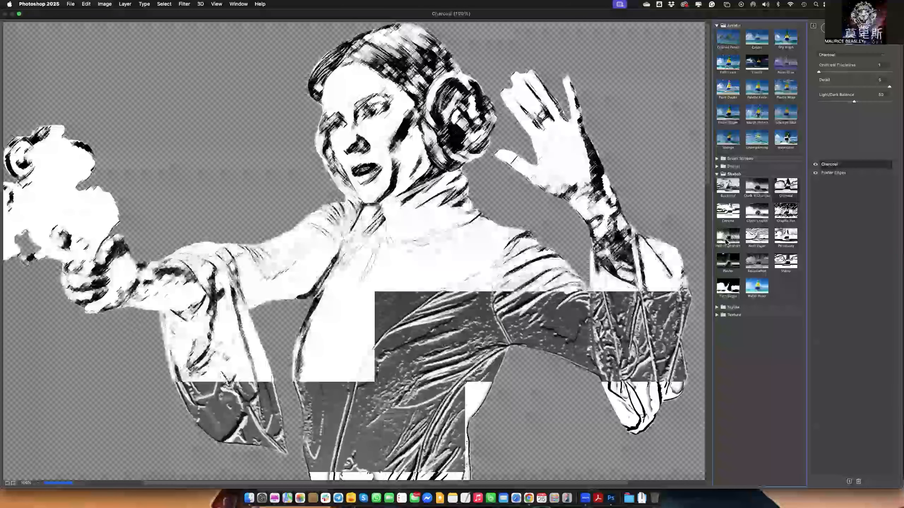
- Change the upper effect to Halftone Pattern with Size 1 and Contrast 0
click(726, 242)
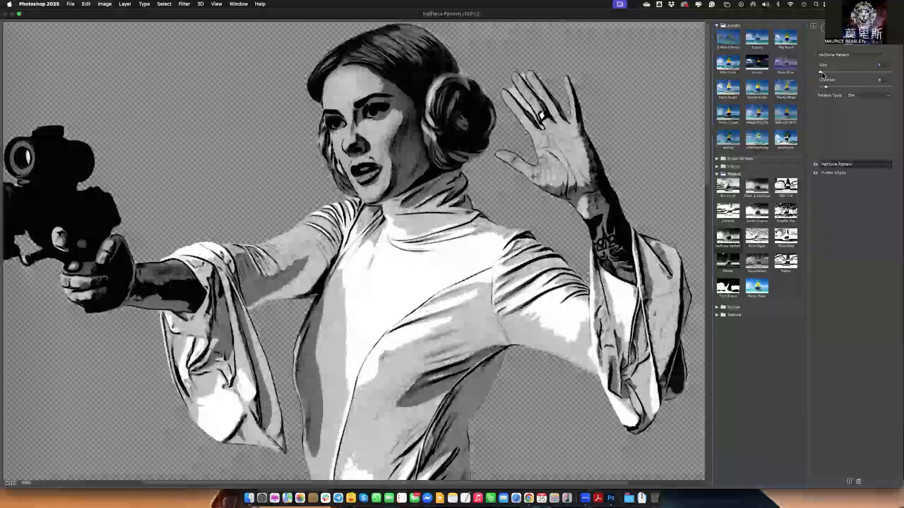
drag(822, 72, 825, 73)
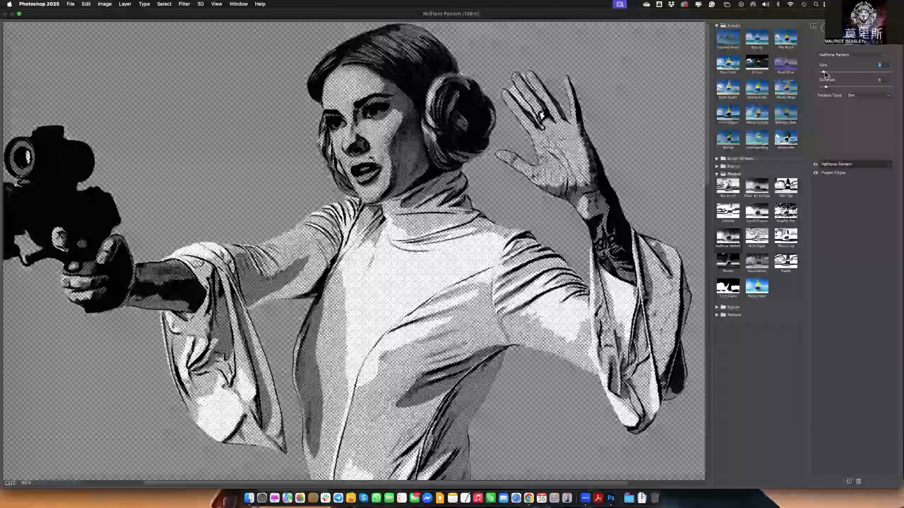
mouse_move(825, 90)
mouse_down()
mouse_move(852, 89)
mouse_move(834, 90)
mouse_up()
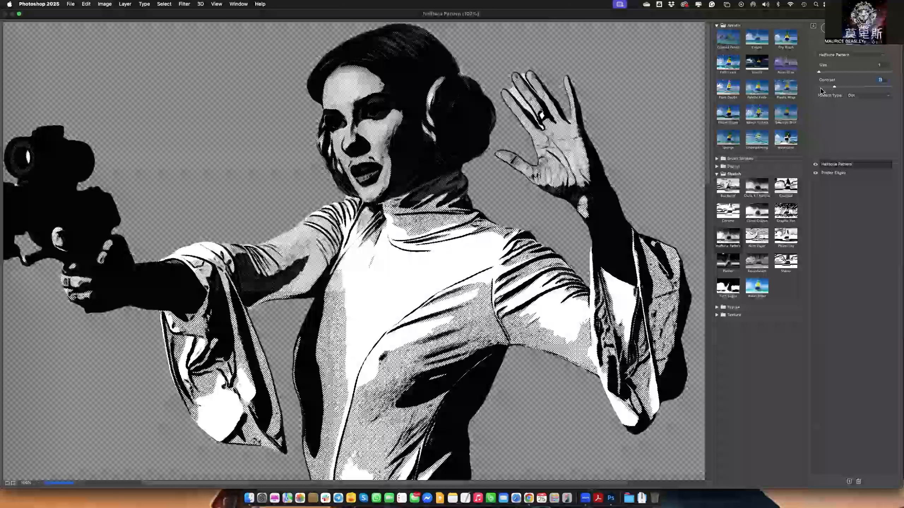
click(820, 88)
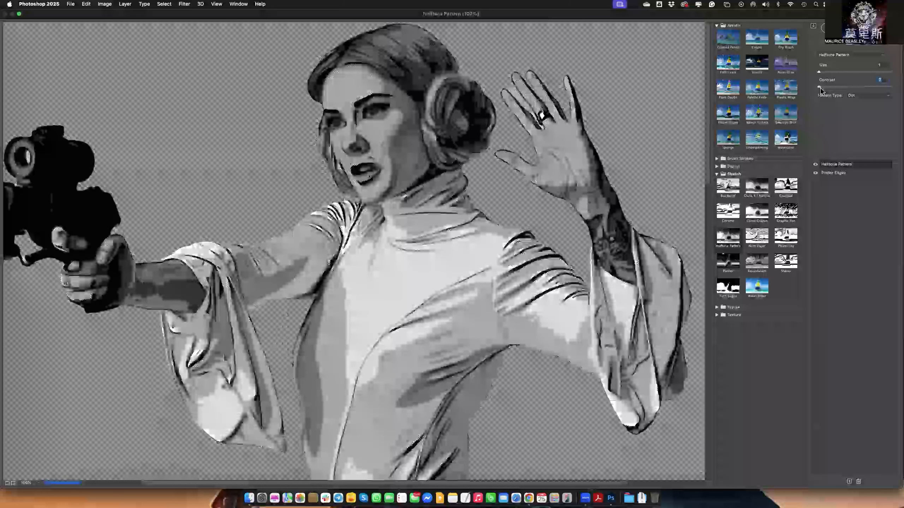
- Try the Line and Circle pattern types on the Halftone Pattern effect and return it to Dot
click(865, 99)
click(861, 103)
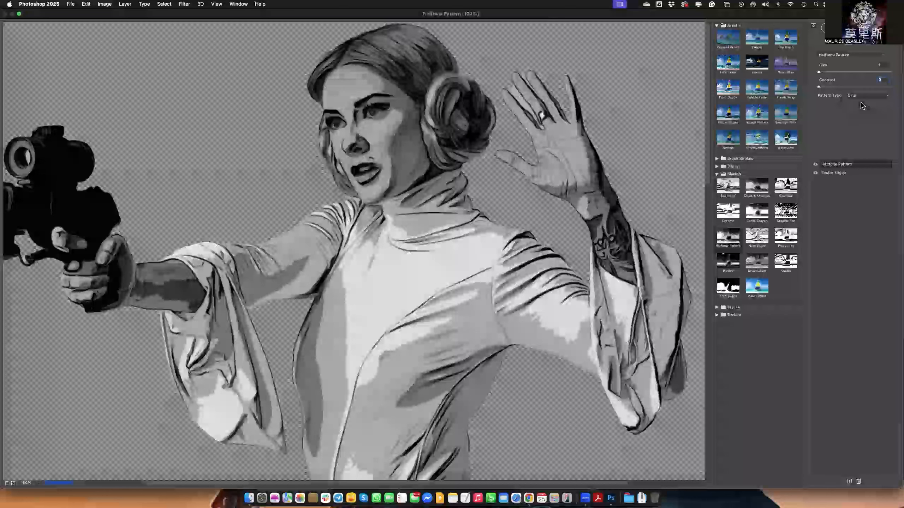
click(866, 101)
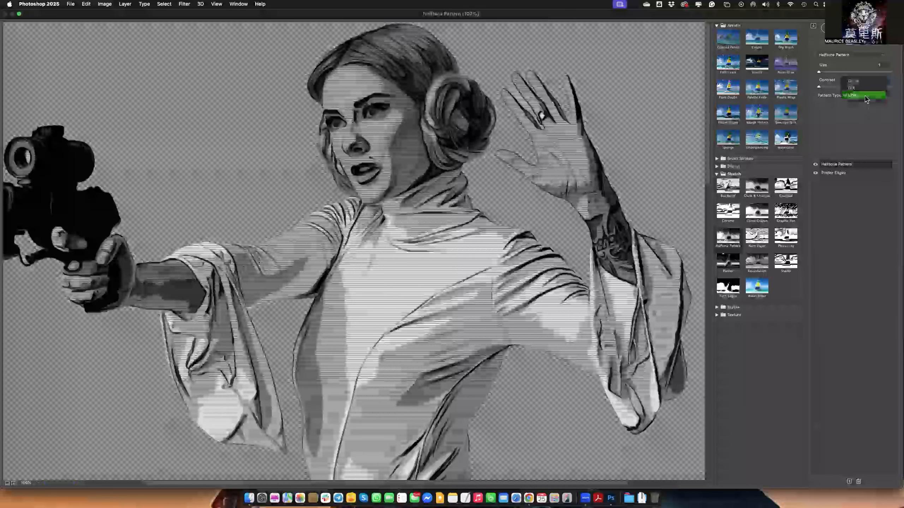
click(866, 81)
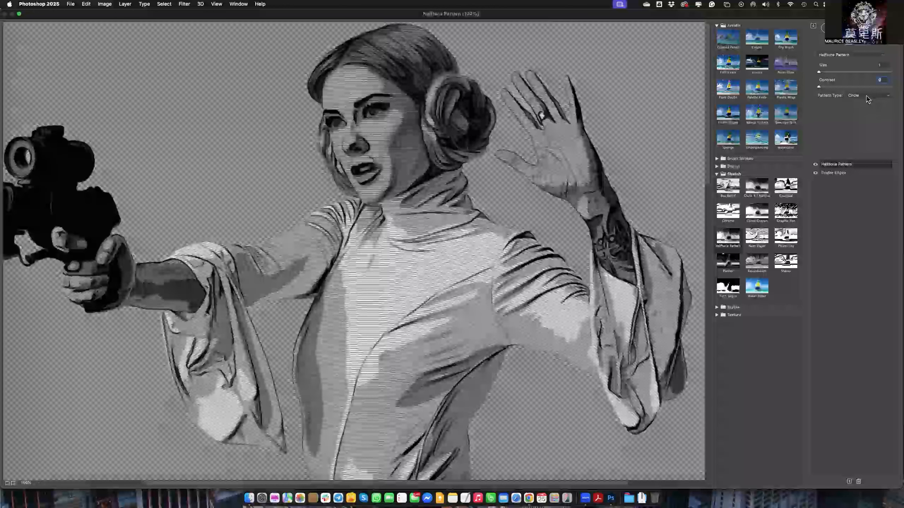
click(866, 98)
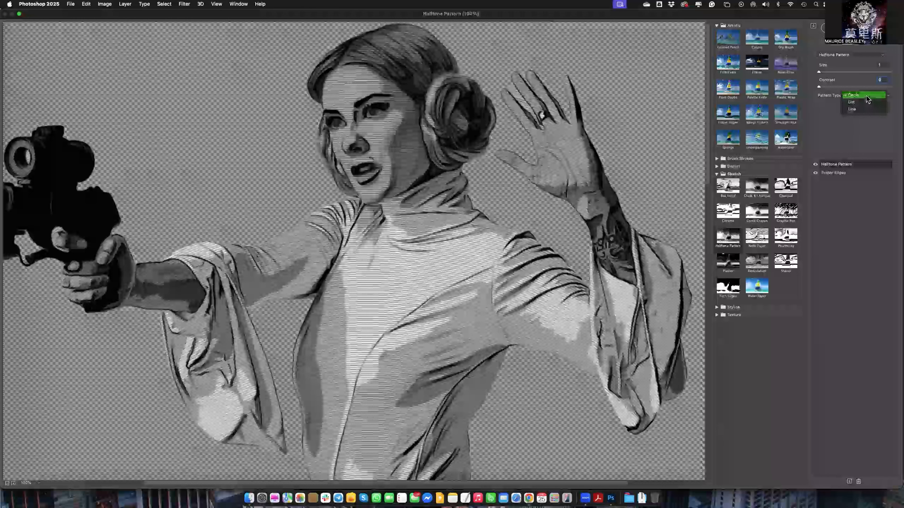
click(859, 106)
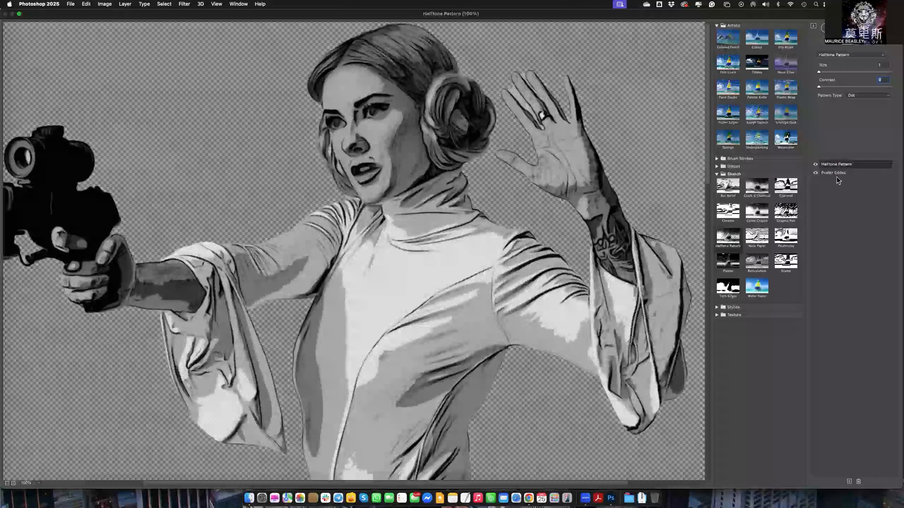
- Try the Halftone Pattern effect beneath Poster Edges in the effect stack and restore the original order
drag(844, 165, 843, 176)
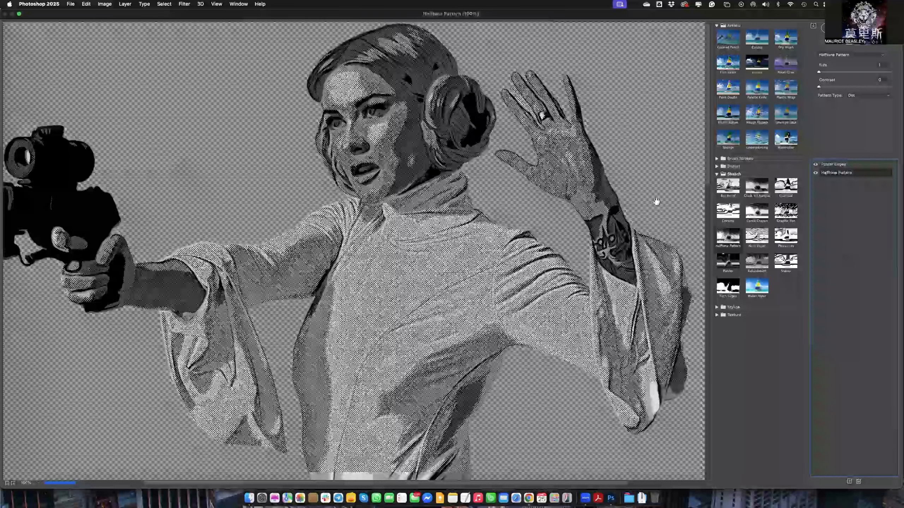
click(835, 164)
drag(837, 178, 836, 180)
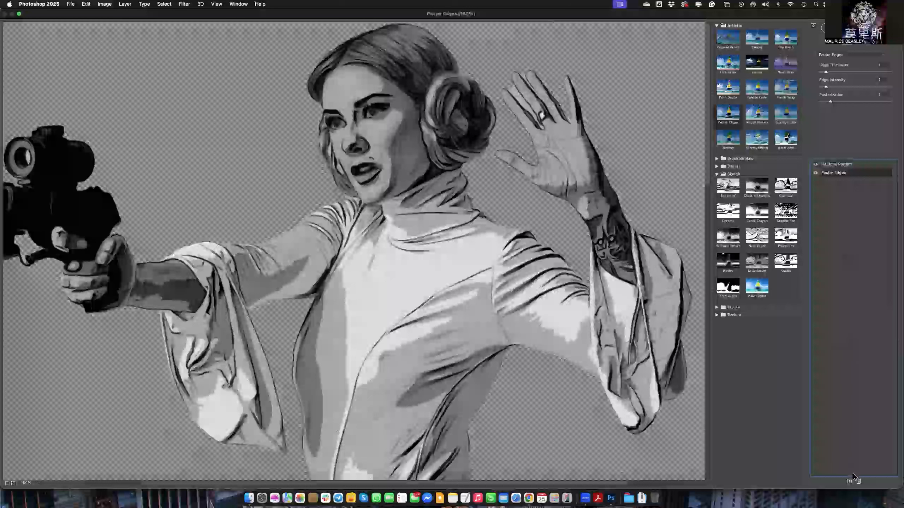
- Add a third effect layer on top of the stack, change it to Texturizer and set its light to Top Left
click(850, 481)
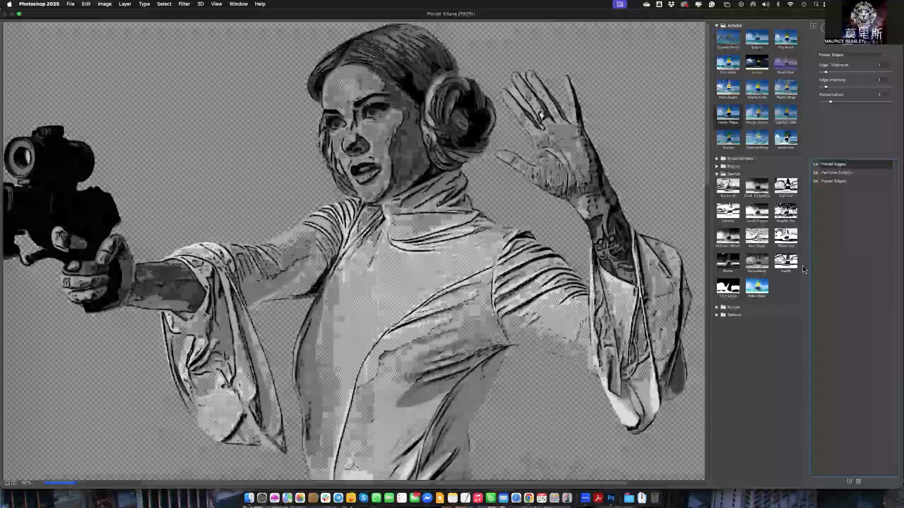
click(717, 315)
click(786, 354)
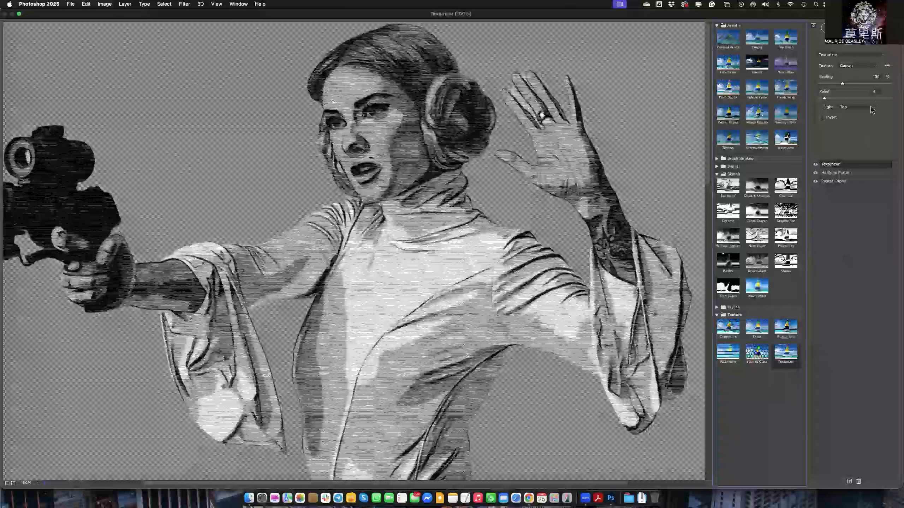
click(859, 107)
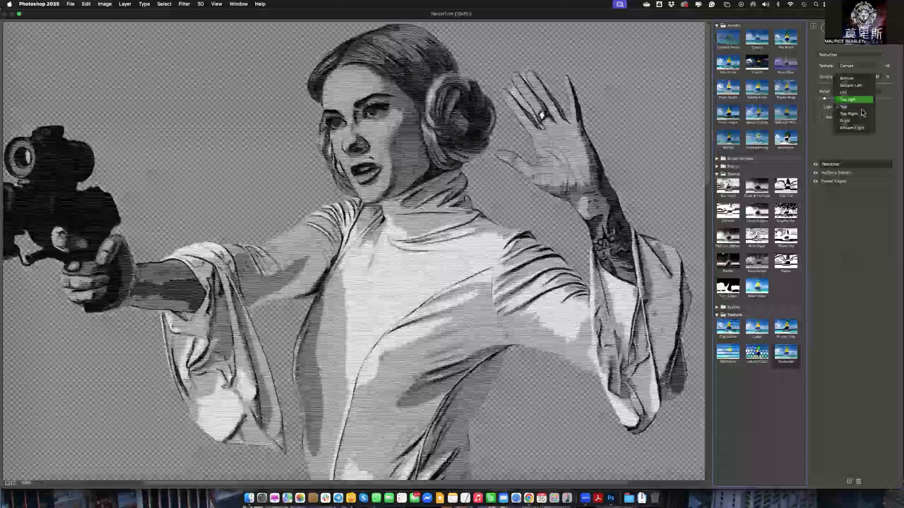
key(Return)
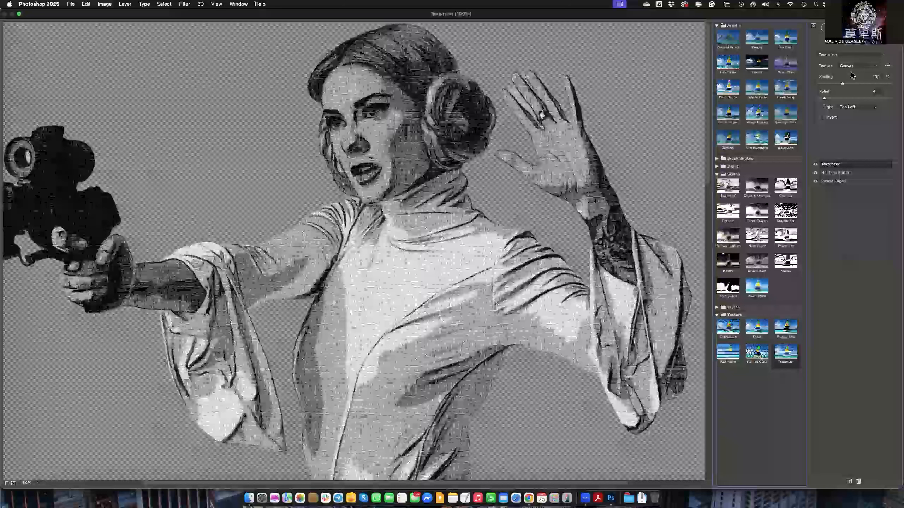
- Try the Sandstone texture, reduce the Texturizer scaling to about 85% and relief to 3, and return the texture to Canvas
click(851, 73)
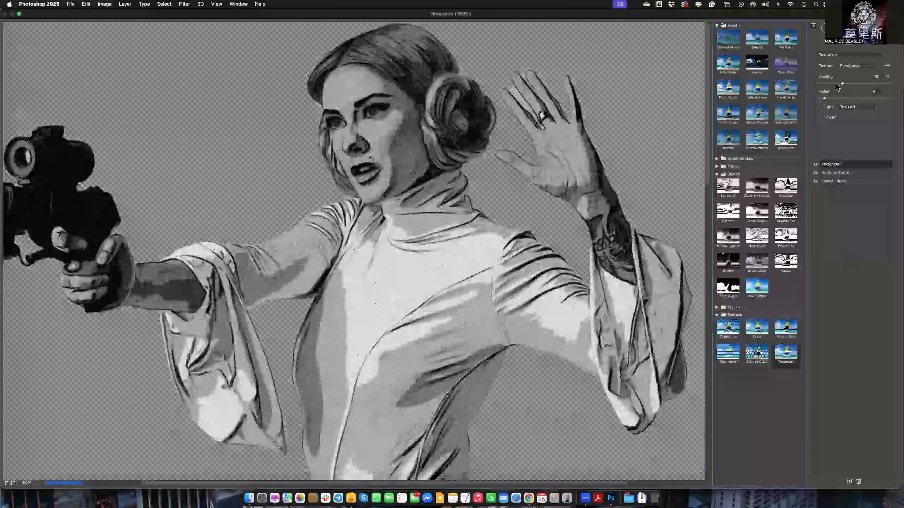
click(835, 84)
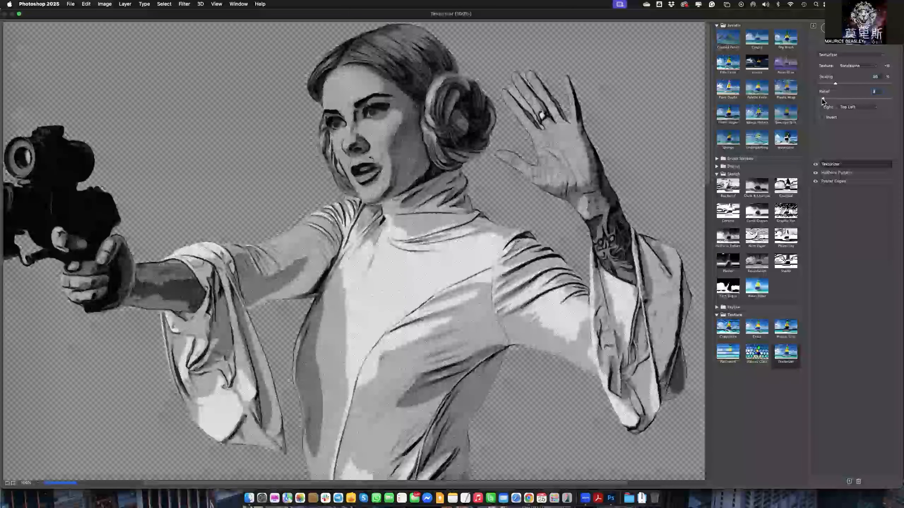
click(849, 66)
click(849, 60)
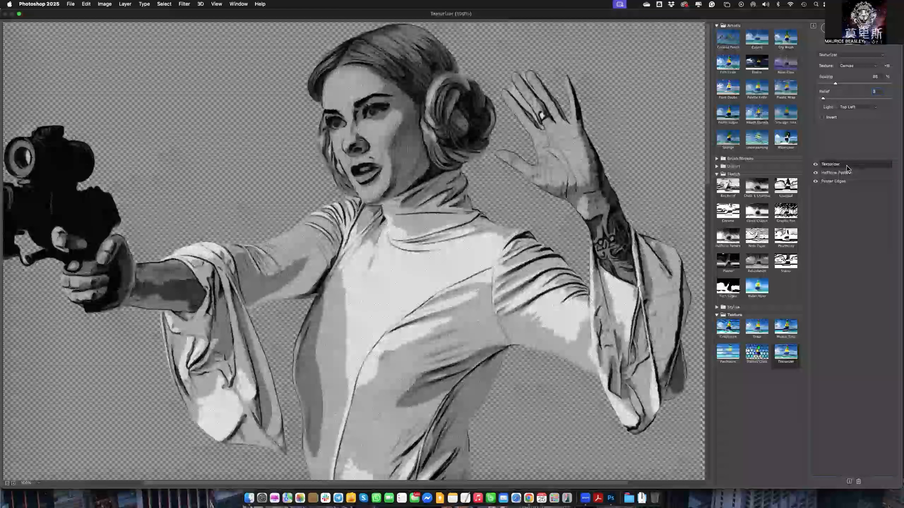
- Try Texturizer at the bottom and middle of the effect stack and return it above Halftone Pattern
click(843, 184)
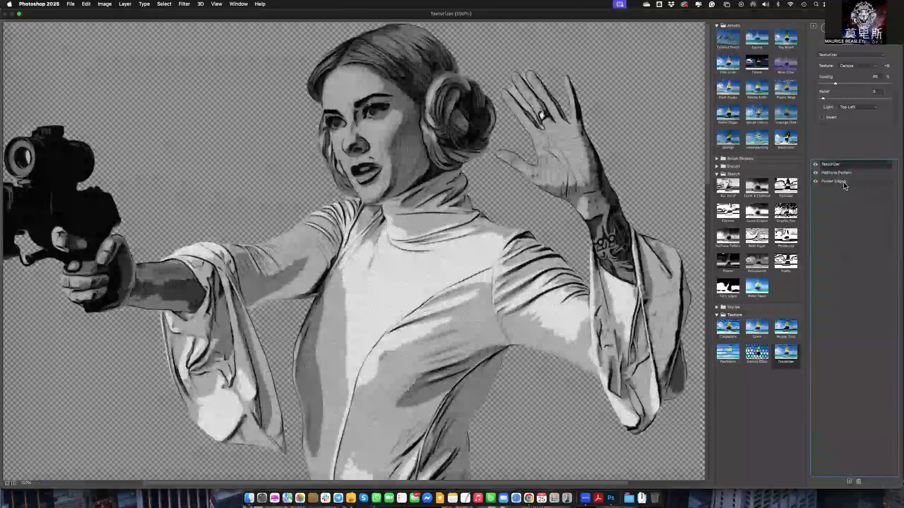
drag(842, 164, 844, 183)
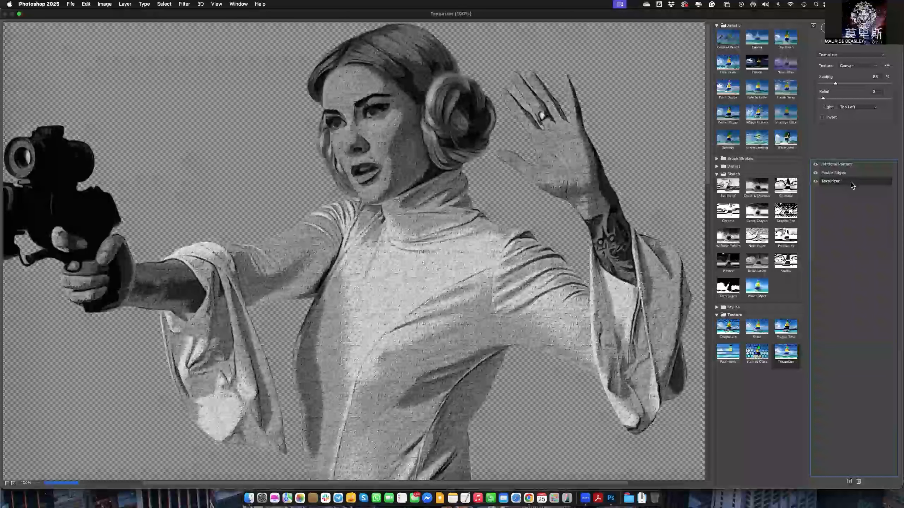
click(855, 173)
drag(855, 172, 853, 180)
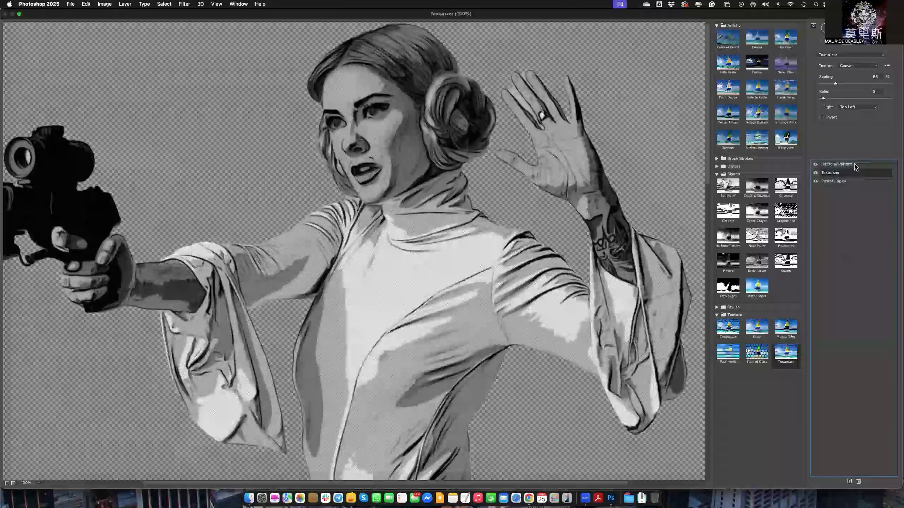
drag(855, 166, 854, 170)
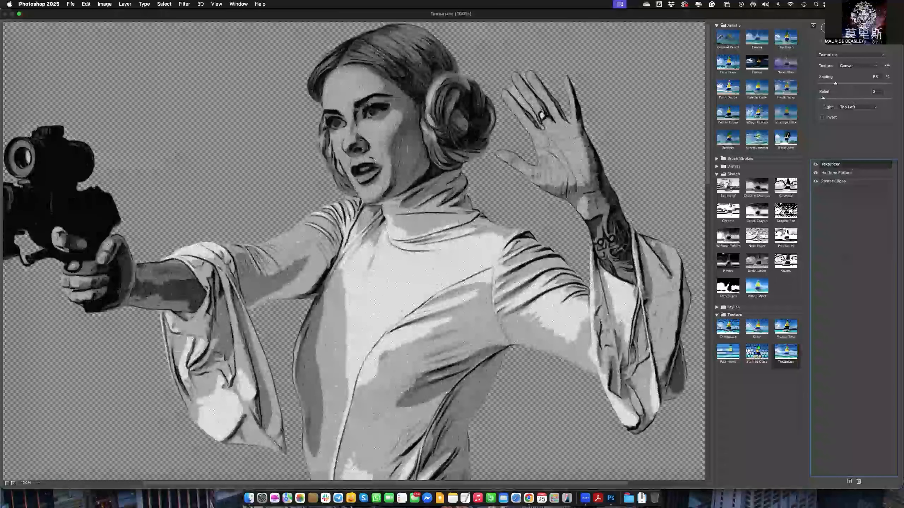
- Apply the stacked gallery effects to the Leia layer and inspect the filtered figure from head to boots
key(Return)
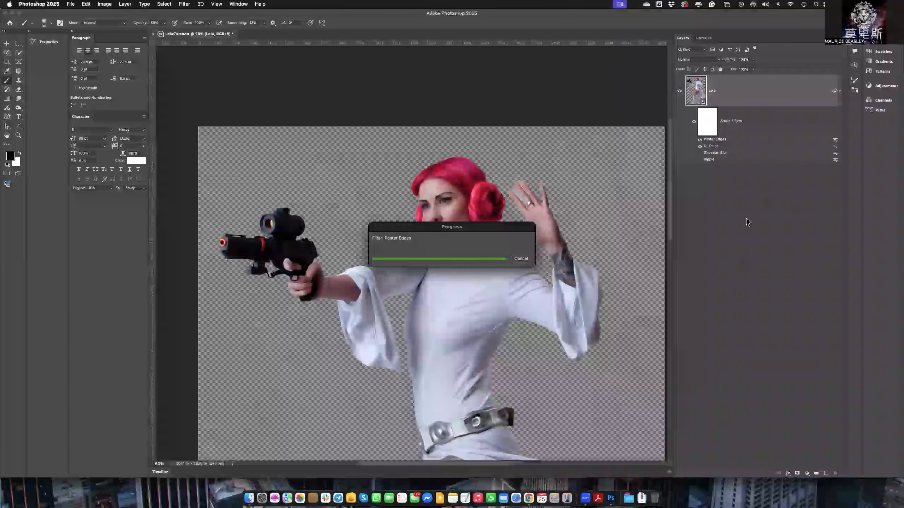
scroll(504, 264, down, 2)
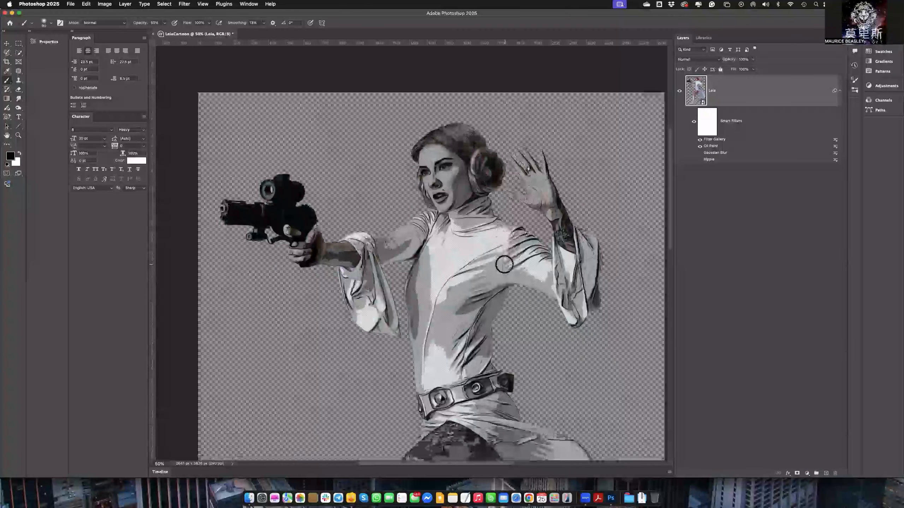
scroll(503, 264, down, 1)
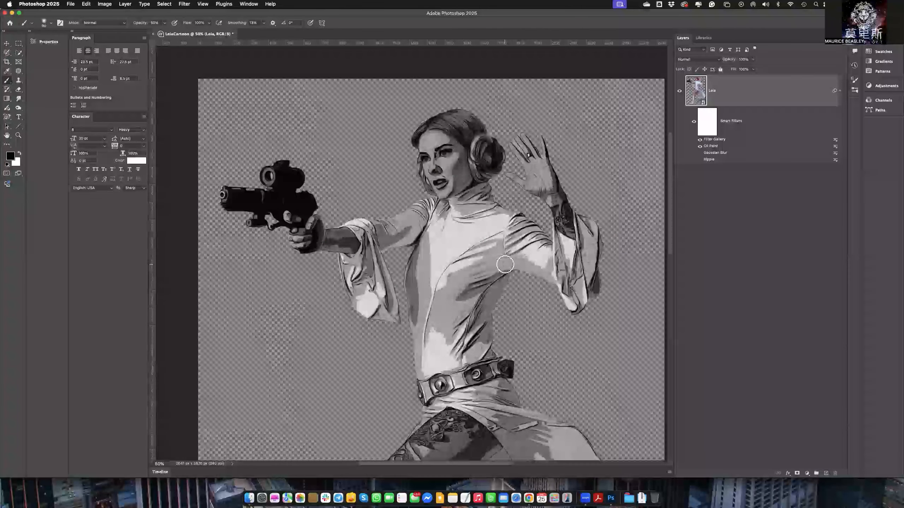
scroll(505, 264, down, 10)
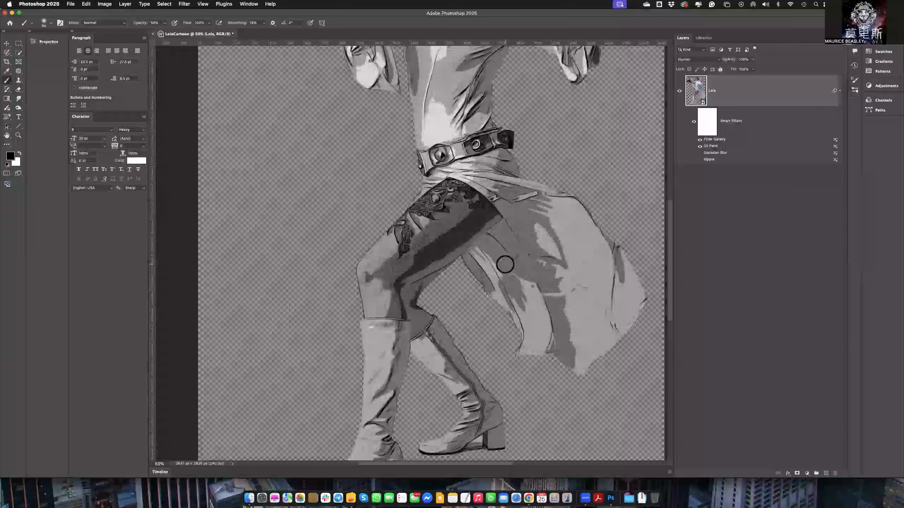
scroll(505, 265, down, 3)
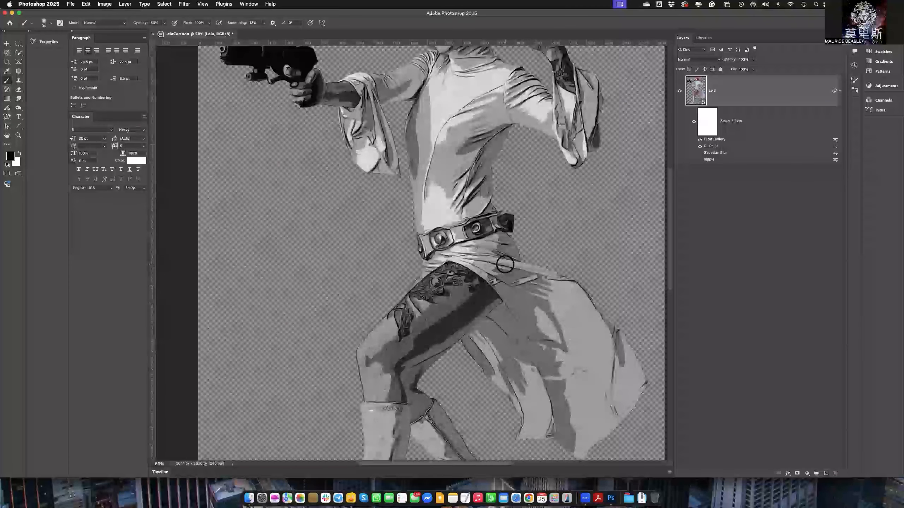
scroll(505, 265, up, 5)
scroll(505, 264, up, 2)
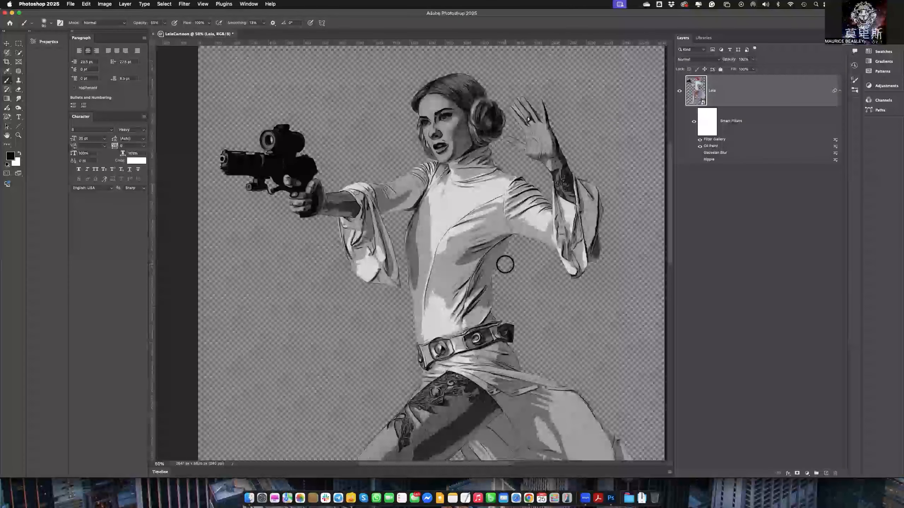
scroll(505, 264, up, 1)
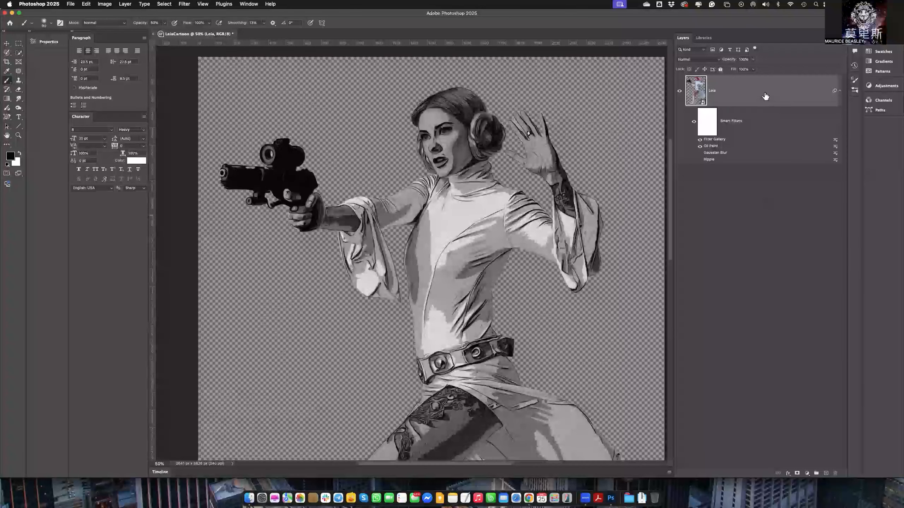
- Duplicate the Leia layer within the same document and name the copy LeiaColor
right_click(765, 95)
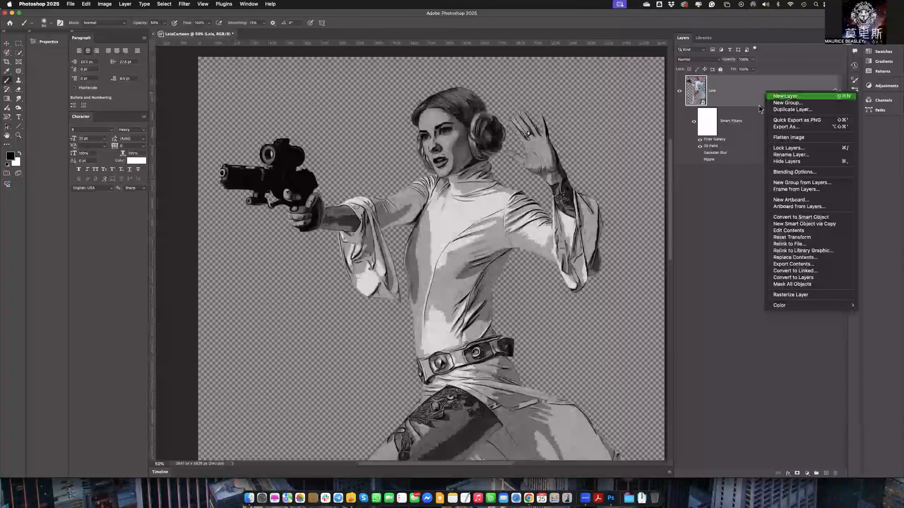
click(787, 109)
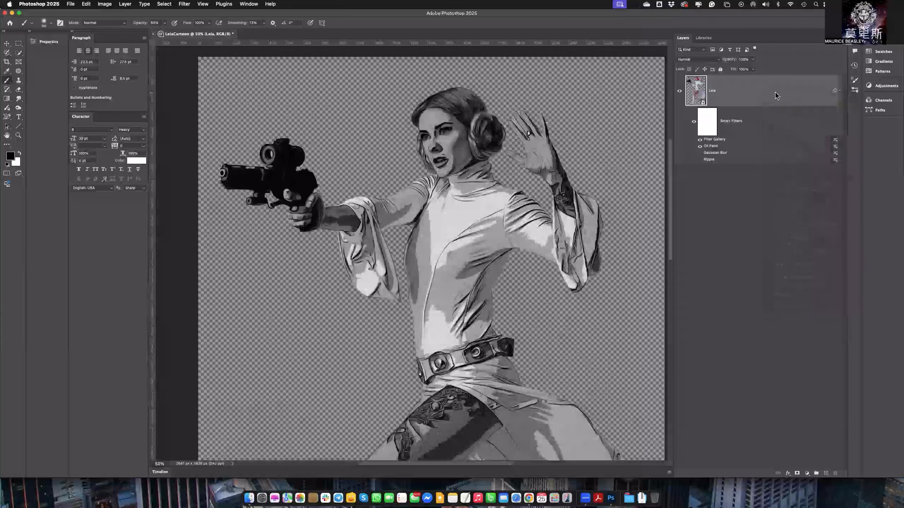
text(L)
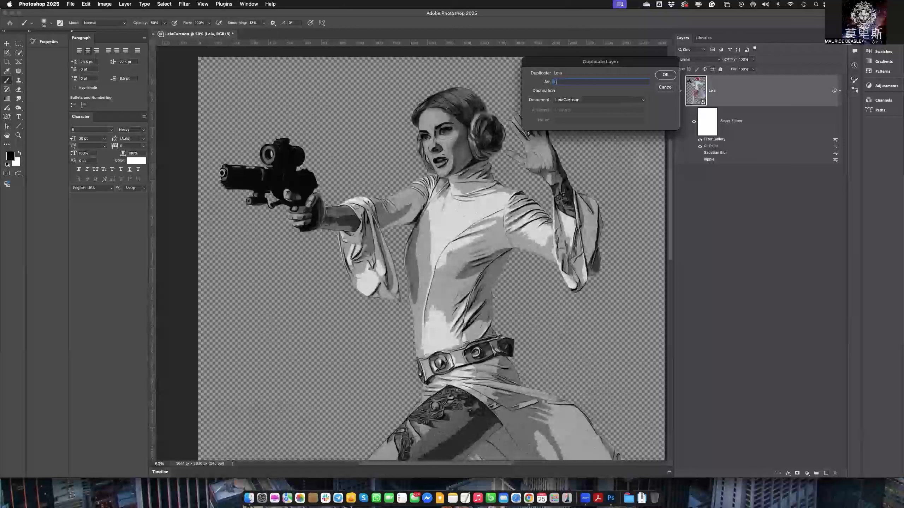
text(eia)
text(Celar)
key(Return)
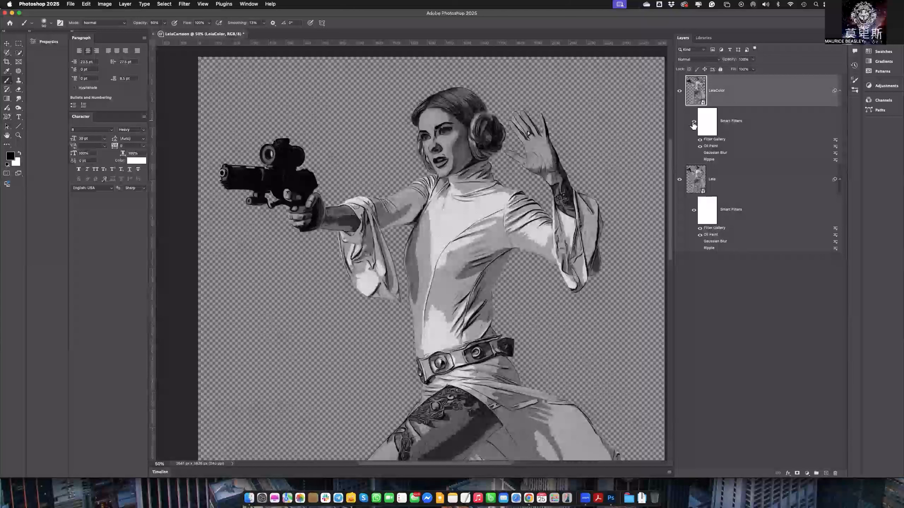
- Hide all smart filters on the LeiaColor layer and check the original-colour figure
click(693, 123)
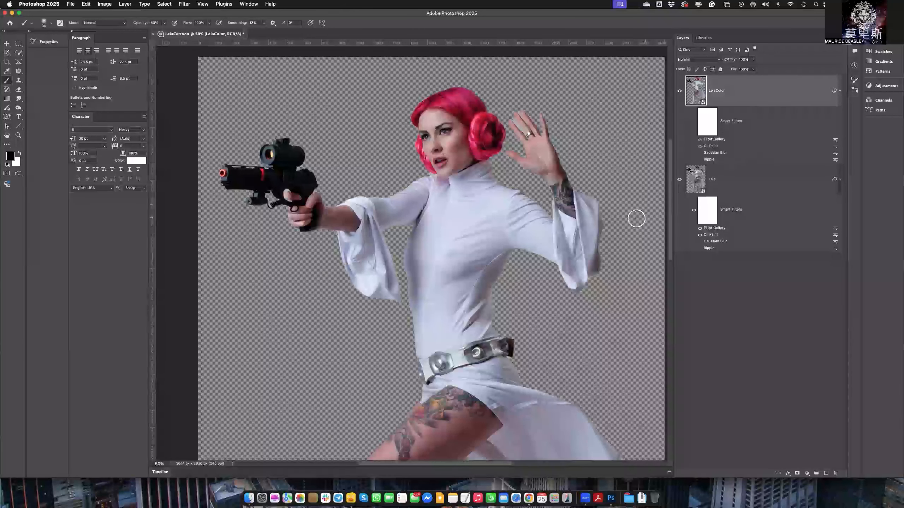
scroll(566, 223, down, 5)
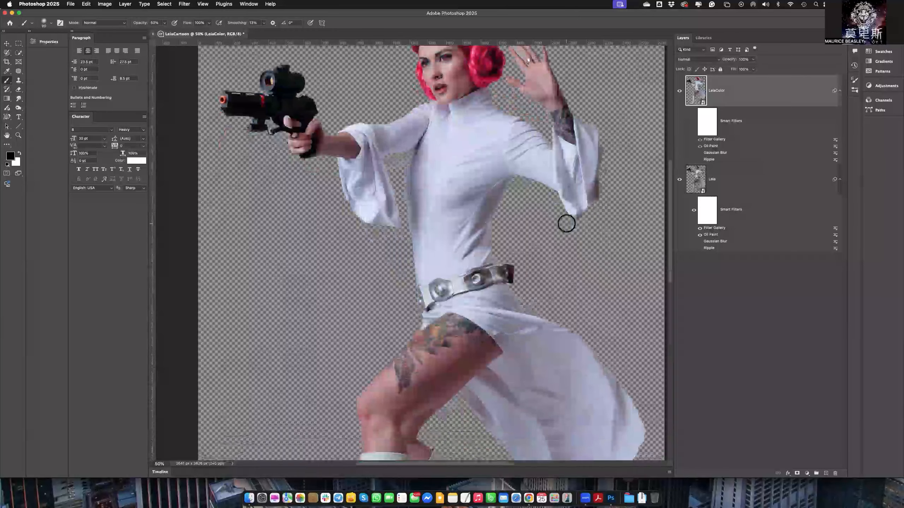
scroll(567, 223, up, 5)
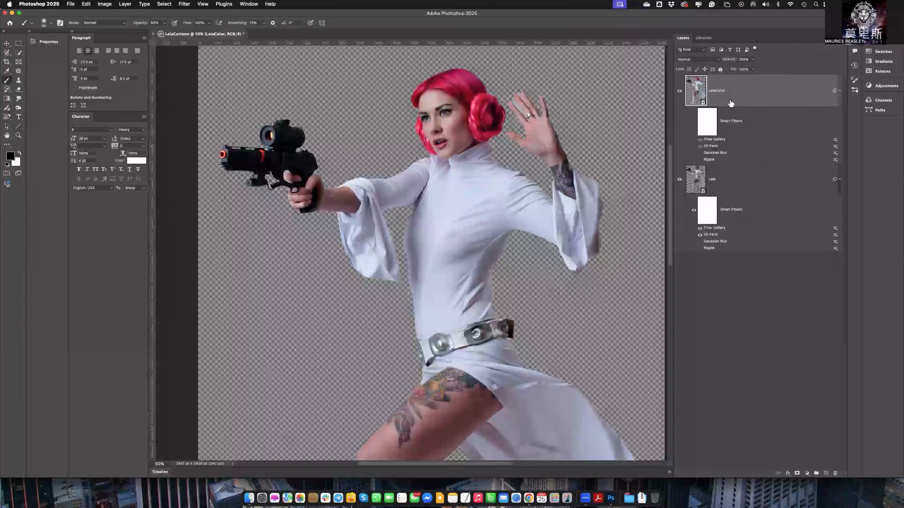
- Preview the contrast, comparative and color blend modes on the LeiaColor layer, from Overlay through Luminosity, to compare the looks
click(713, 59)
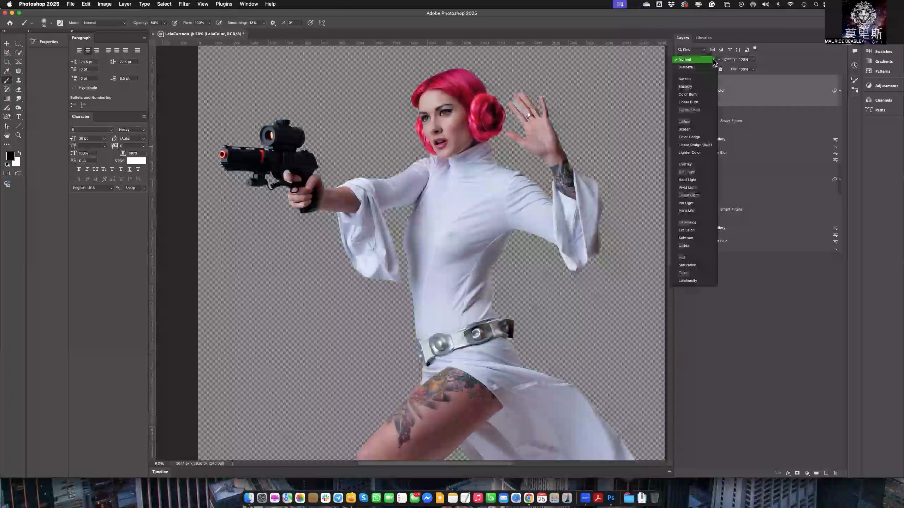
click(726, 64)
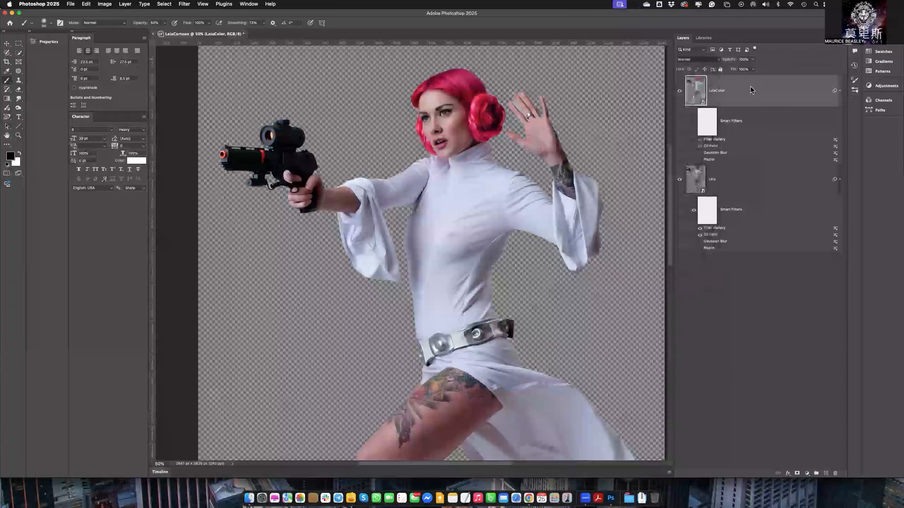
click(715, 59)
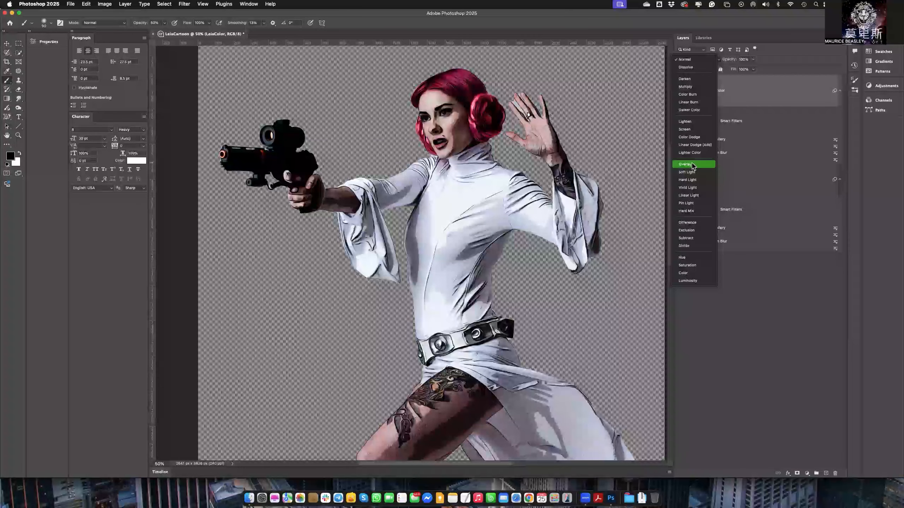
key(Down)
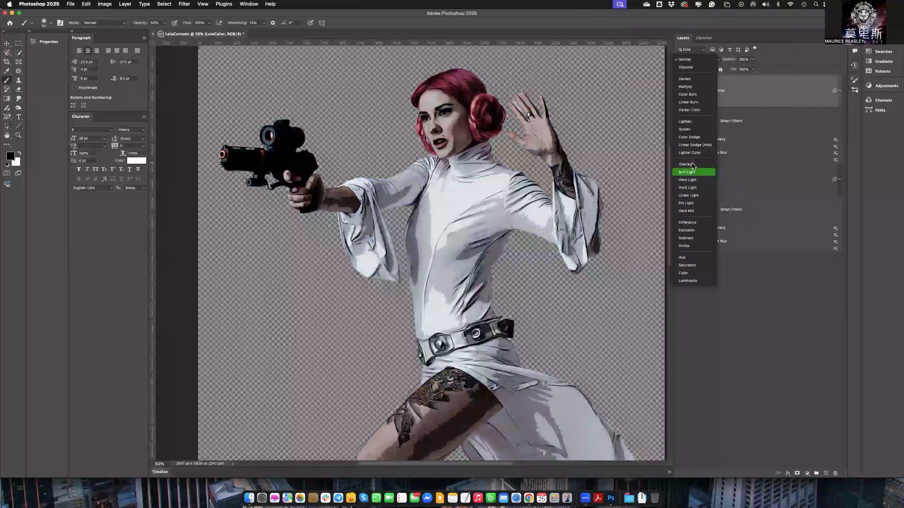
key(Down)
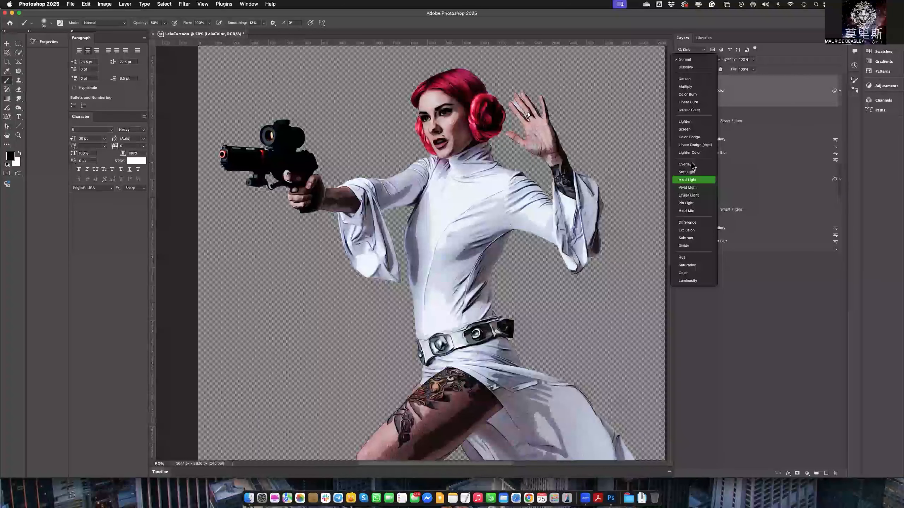
key(Down)
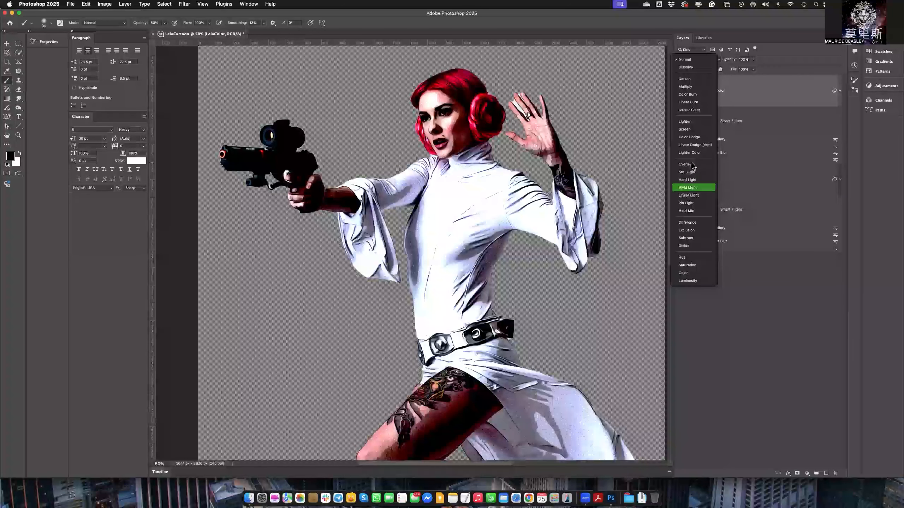
key(Down)
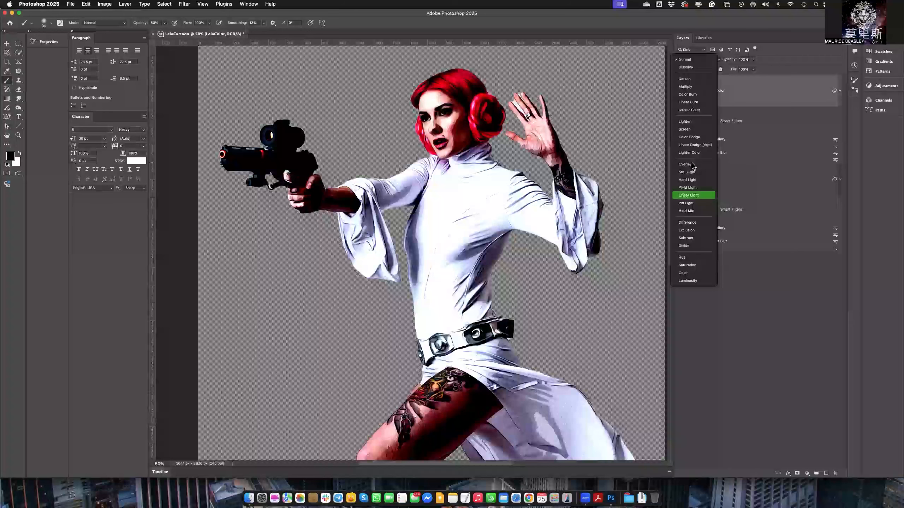
key(Down)
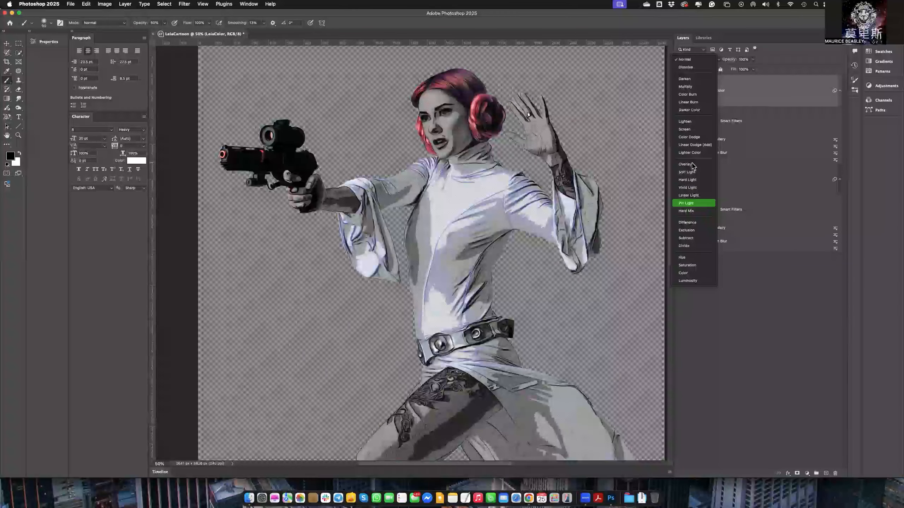
key(Down)
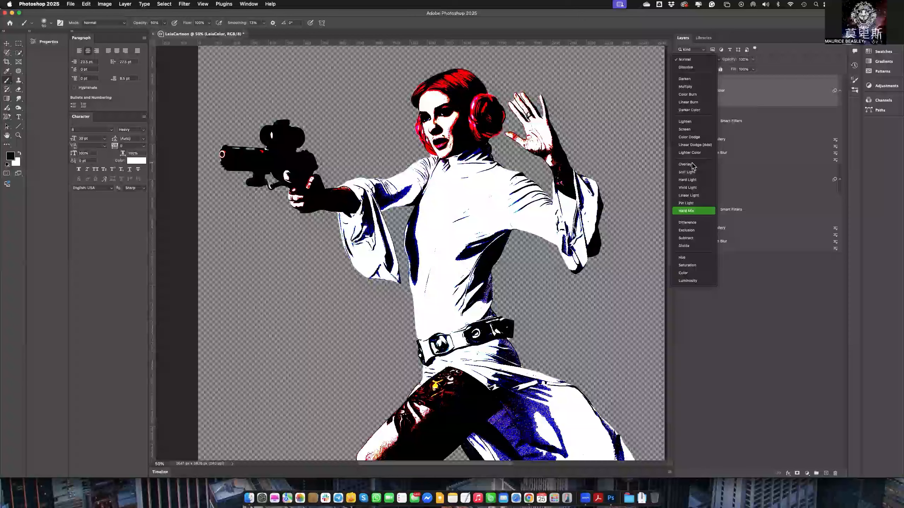
key(Down)
key(Down)
key(Down)
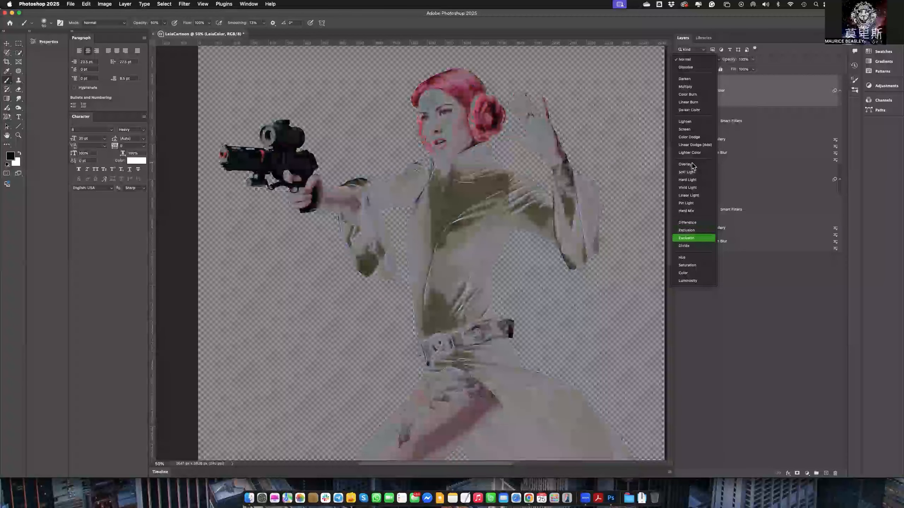
key(Down)
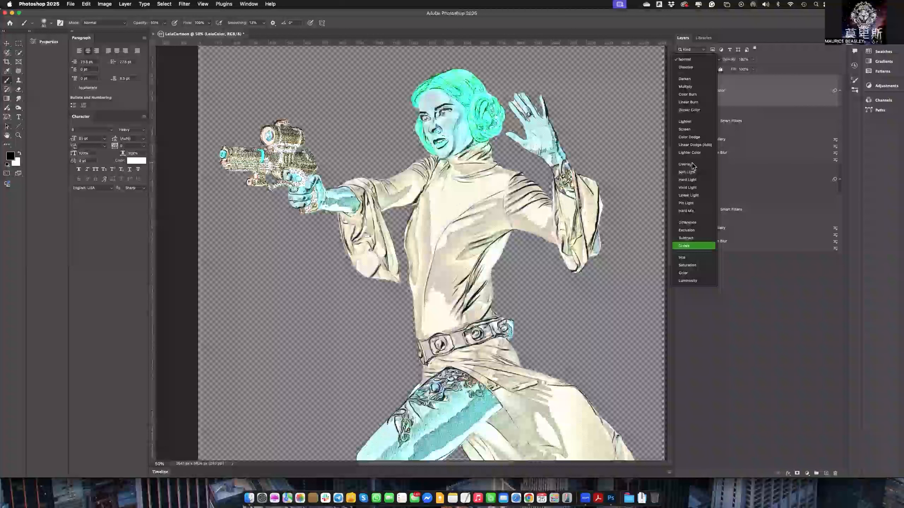
key(Down)
key(Down)
key(Down)
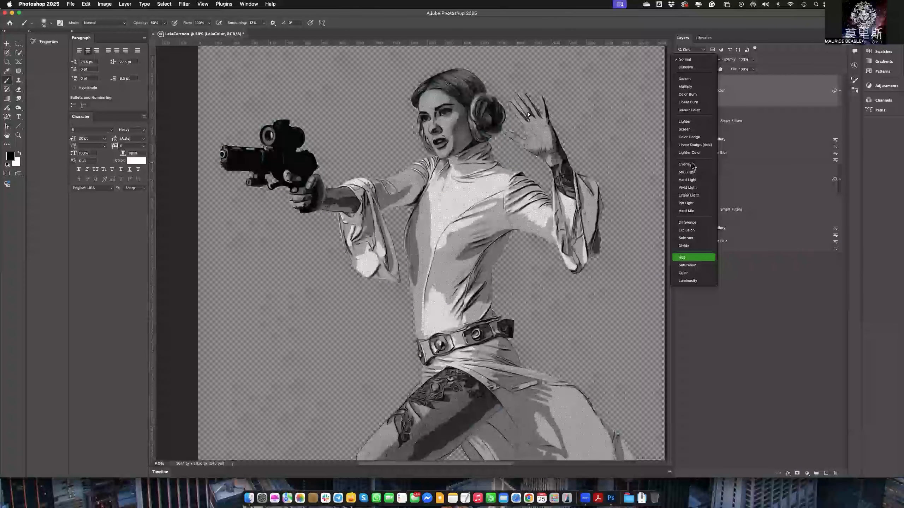
key(Down)
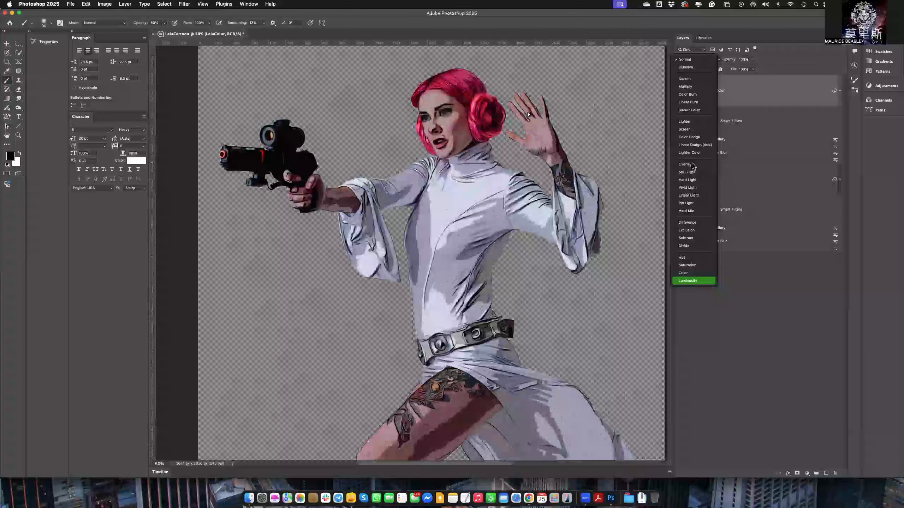
- Preview the darkening and lightening blend modes on the LeiaColor layer, from Multiply to Color Dodge, without applying one
key(Up)
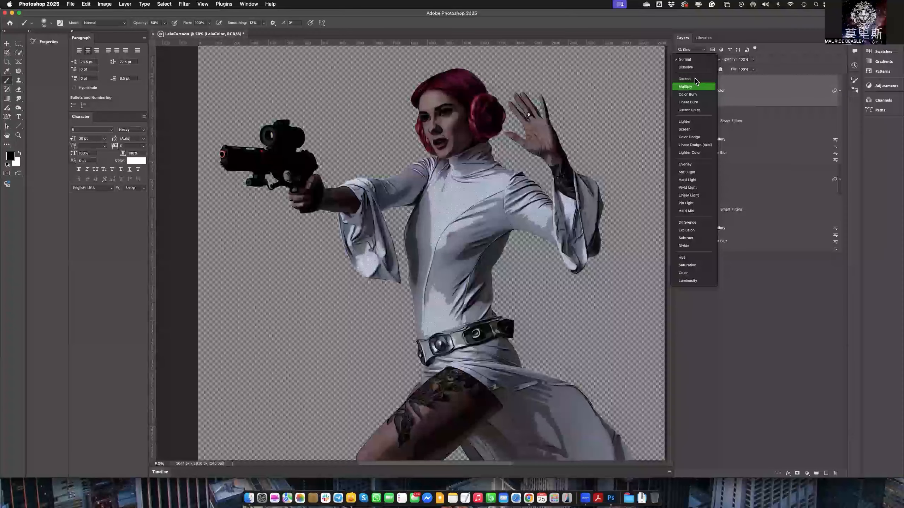
key(Down)
key(Down)
key(Down)
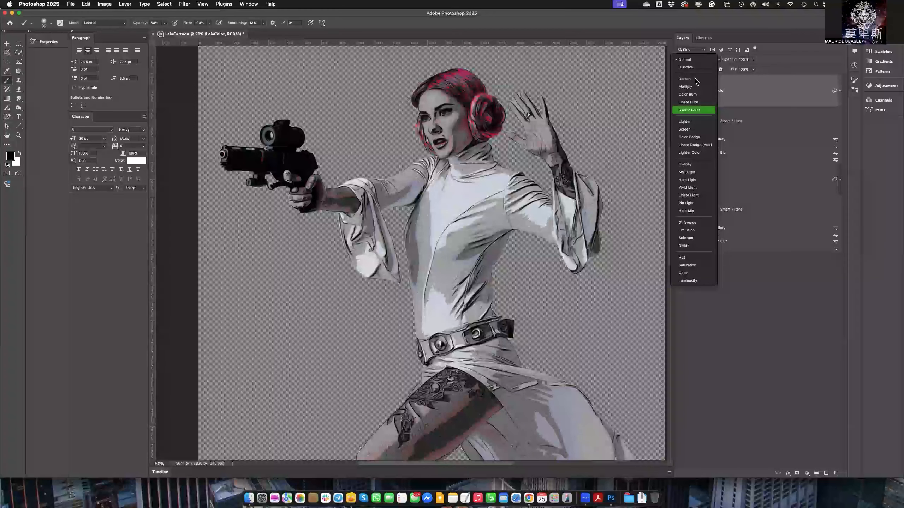
key(Down)
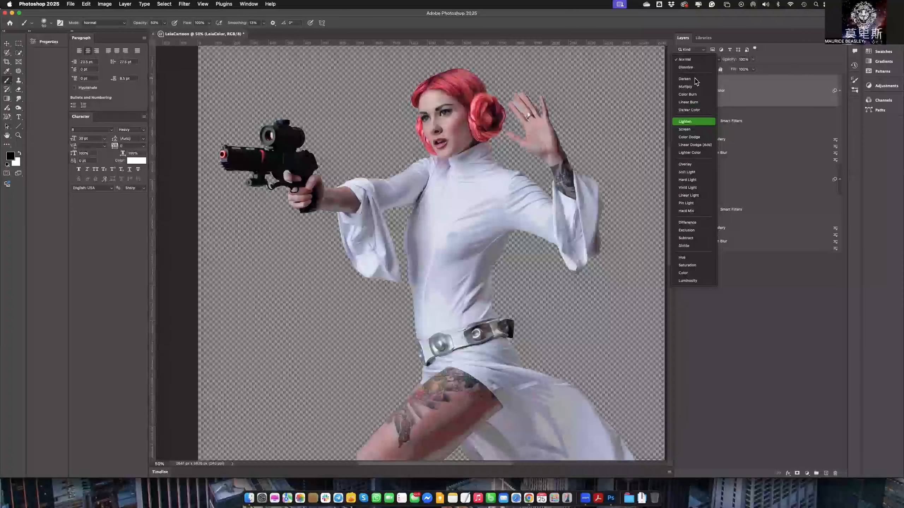
key(Down)
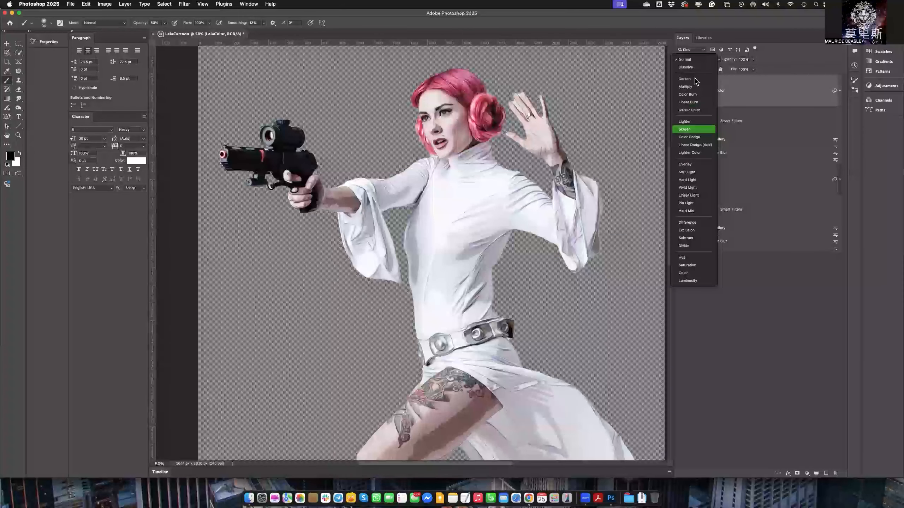
key(Down)
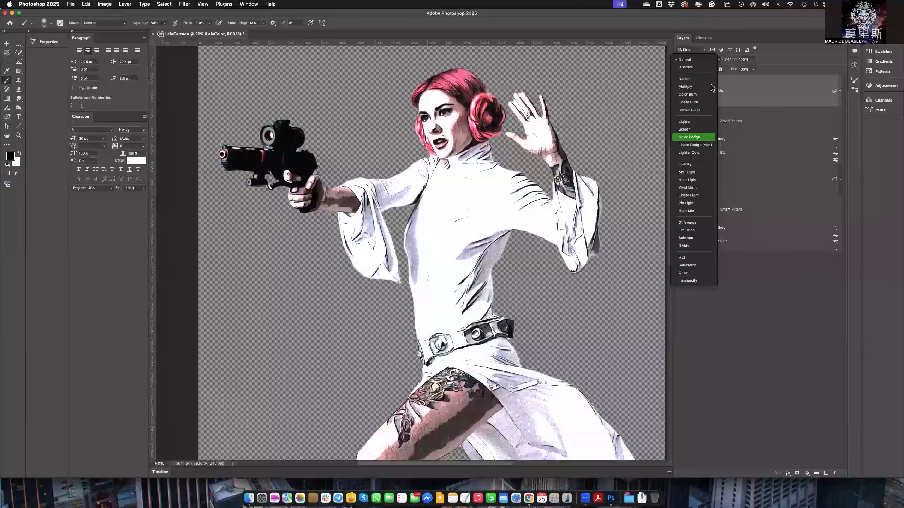
key(Escape)
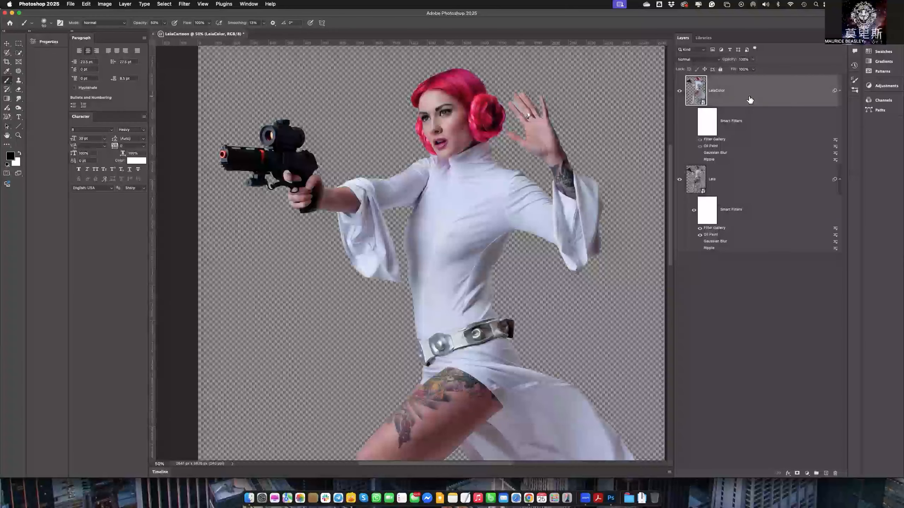
- Set the LeiaColor layer's blend mode to Color Dodge and lower the layer's opacity
click(712, 61)
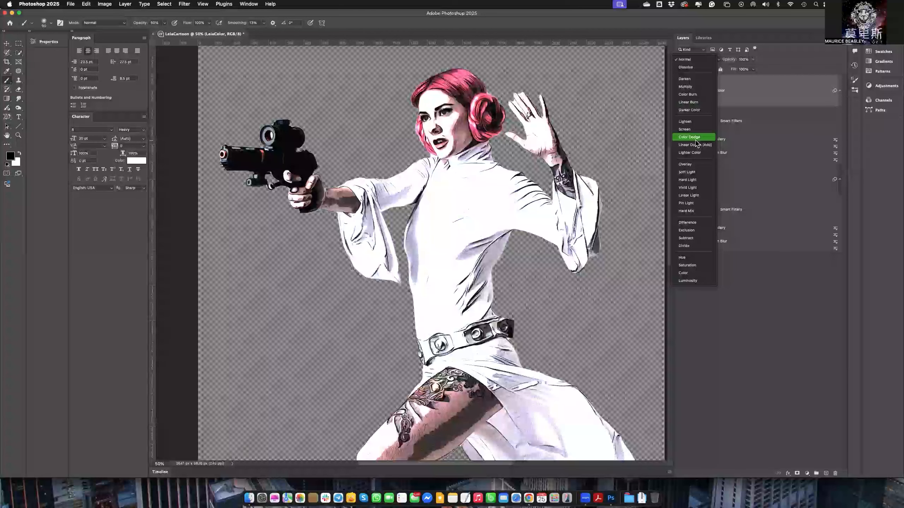
click(696, 141)
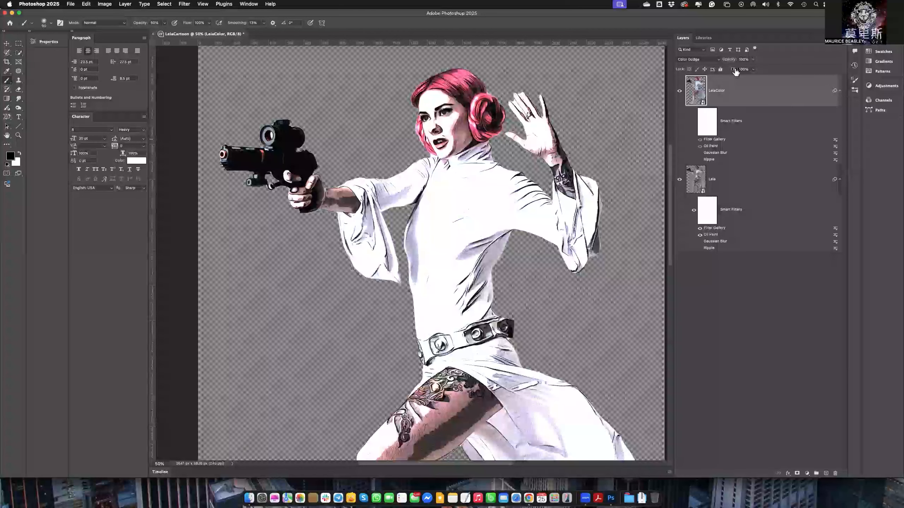
drag(733, 63, 718, 62)
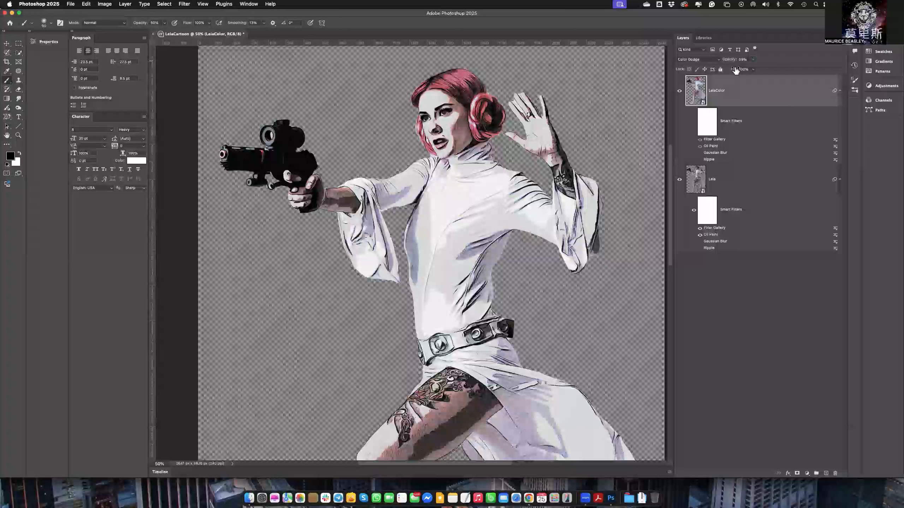
drag(732, 62, 728, 62)
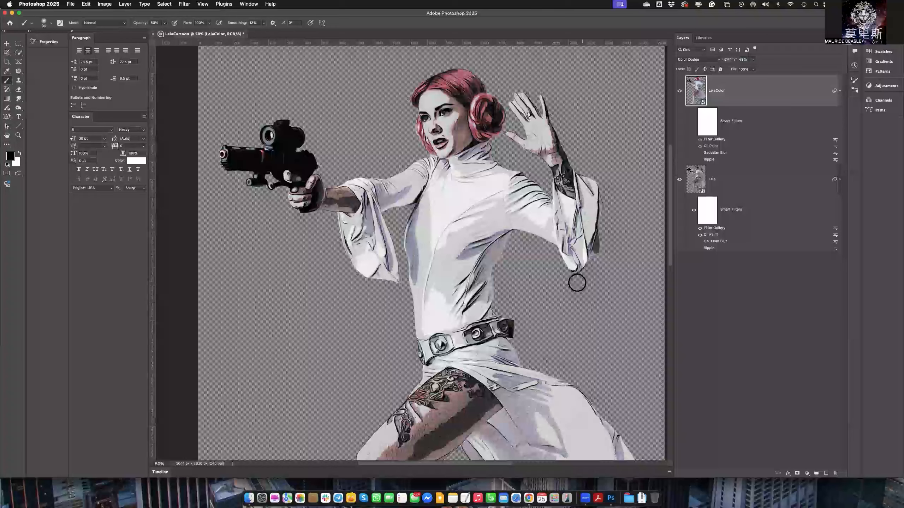
scroll(577, 284, down, 6)
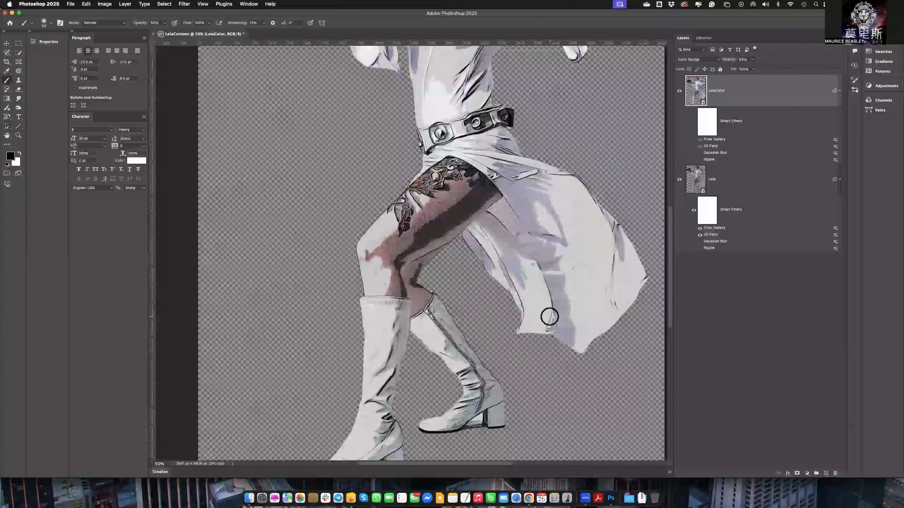
scroll(553, 319, up, 2)
scroll(555, 318, up, 10)
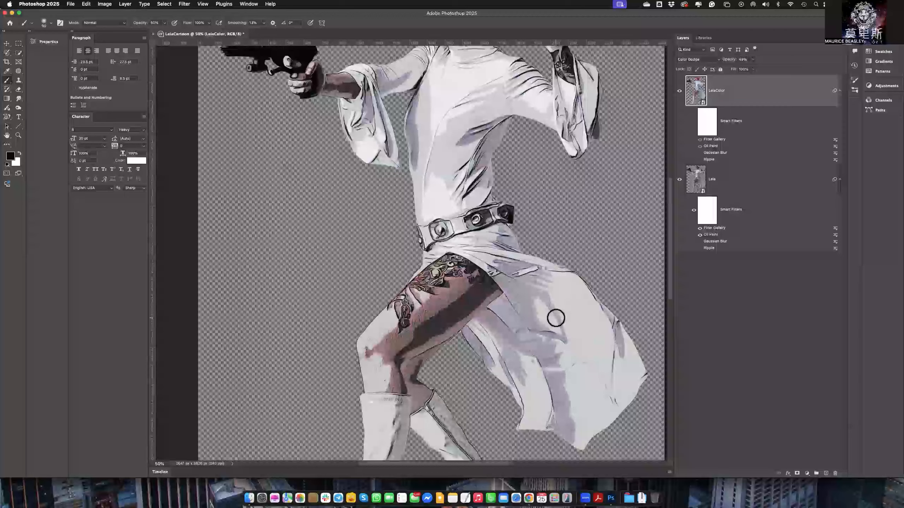
scroll(556, 316, up, 3)
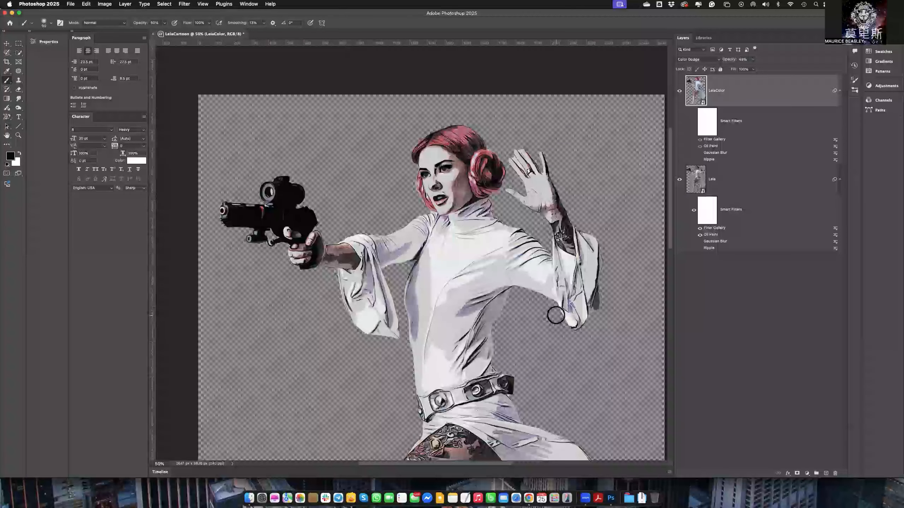
scroll(556, 315, down, 3)
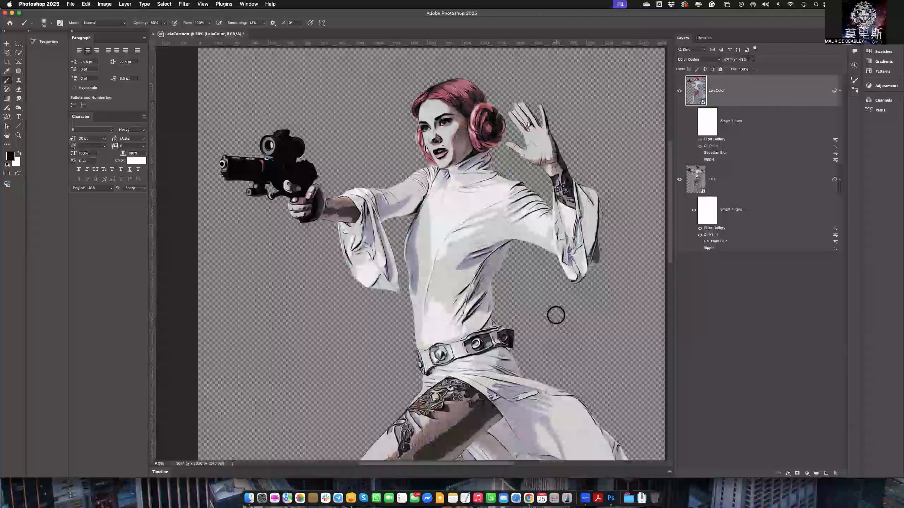
scroll(540, 263, up, 2)
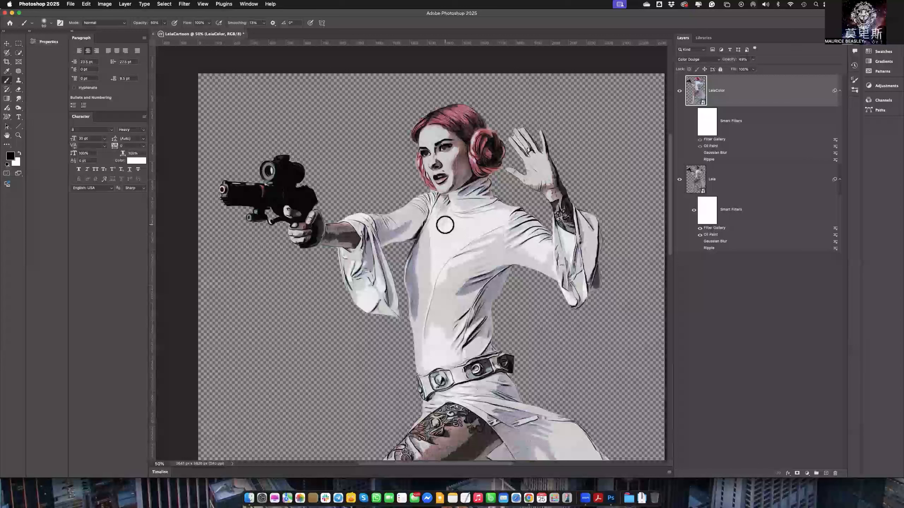
- Open the LeiaColor smart object's contents and bring the Leia layer mask into Select and Mask
double_click(698, 97)
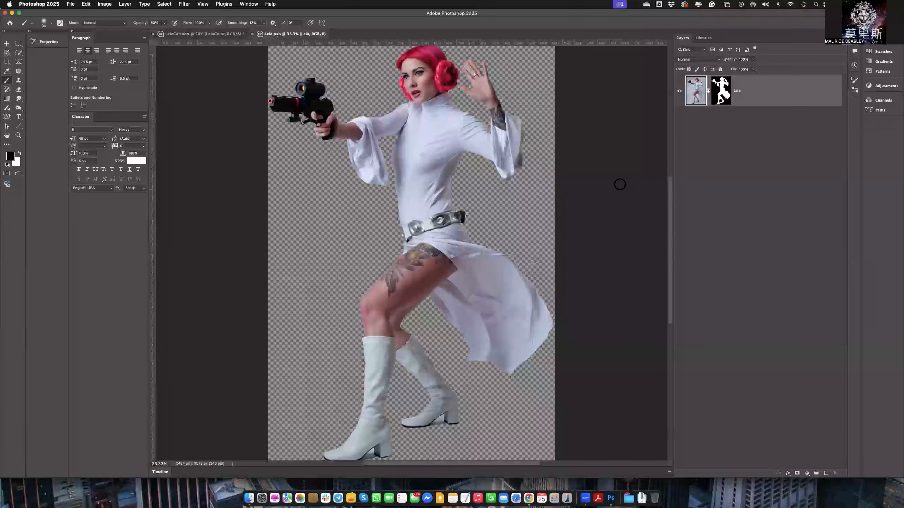
click(719, 95)
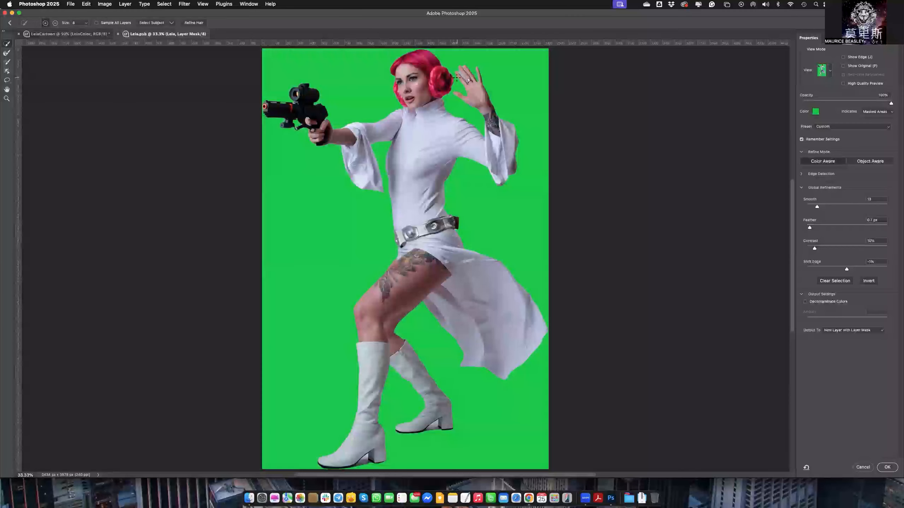
- Paint the gray background between the fingers of the raised hand out of the mask with the Brush in subtract mode
key(super+equal)
key(super+equal)
key(super+equal)
key(super+equal)
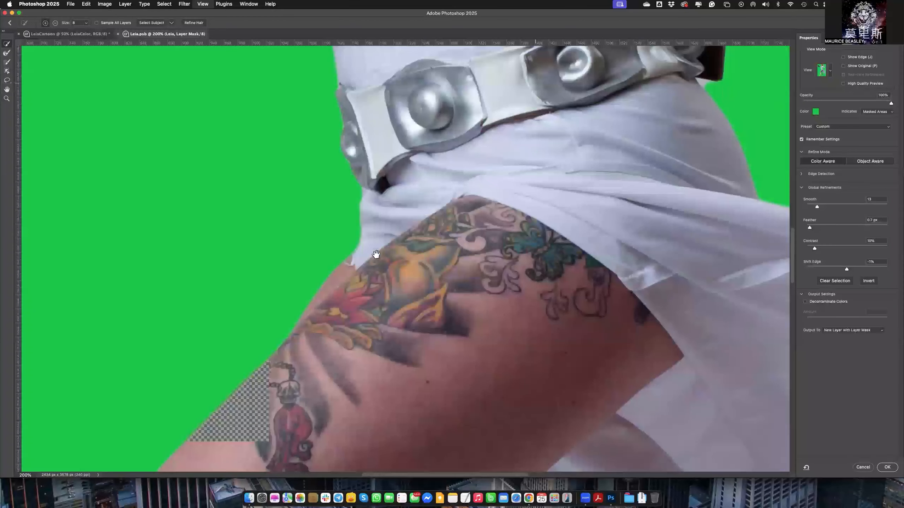
drag(536, 83, 376, 255)
drag(566, 97, 437, 362)
drag(509, 153, 422, 296)
drag(476, 276, 474, 314)
drag(442, 160, 500, 333)
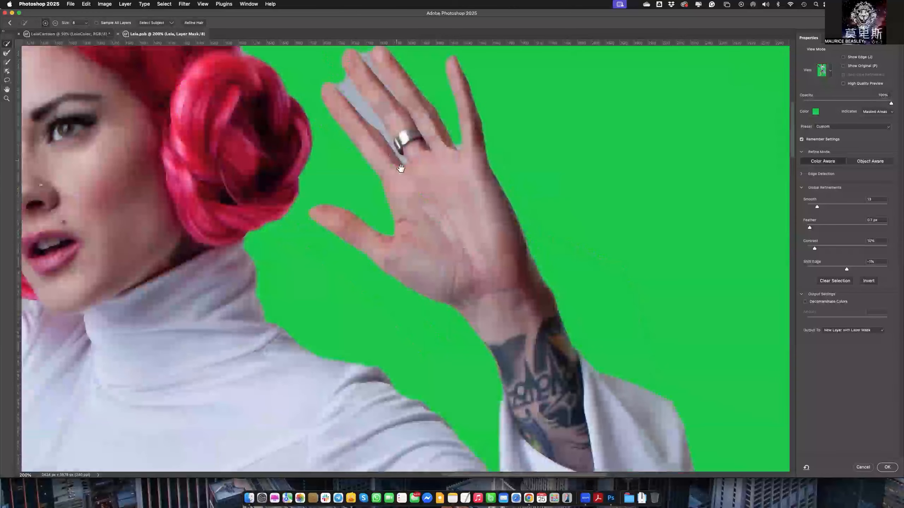
drag(356, 100, 381, 150)
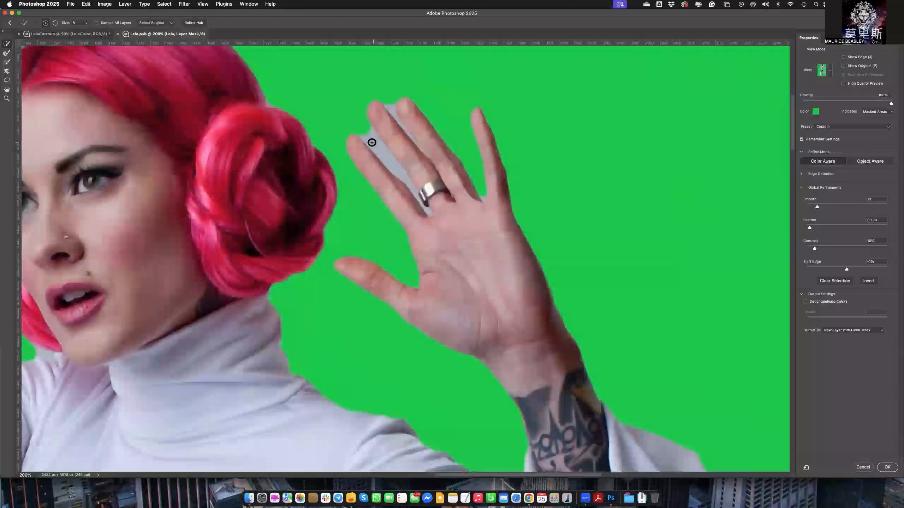
click(6, 62)
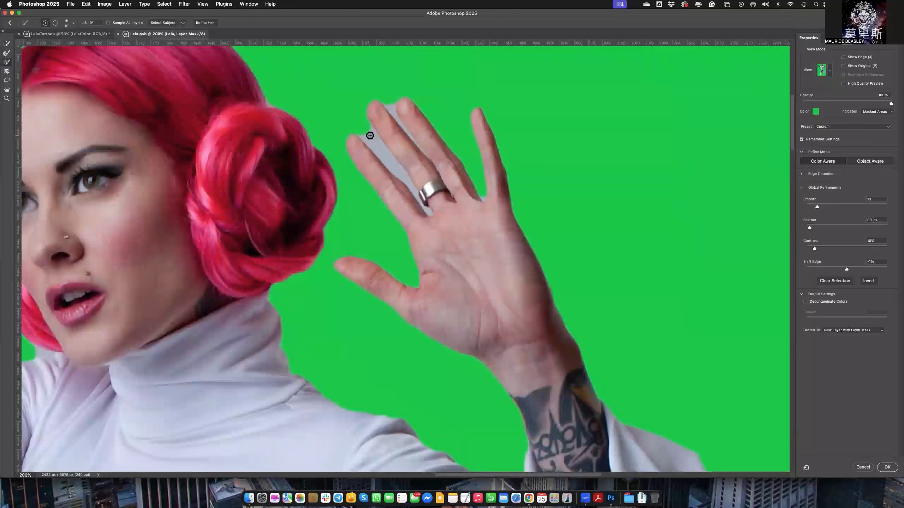
click(370, 135)
click(55, 23)
drag(363, 127, 385, 159)
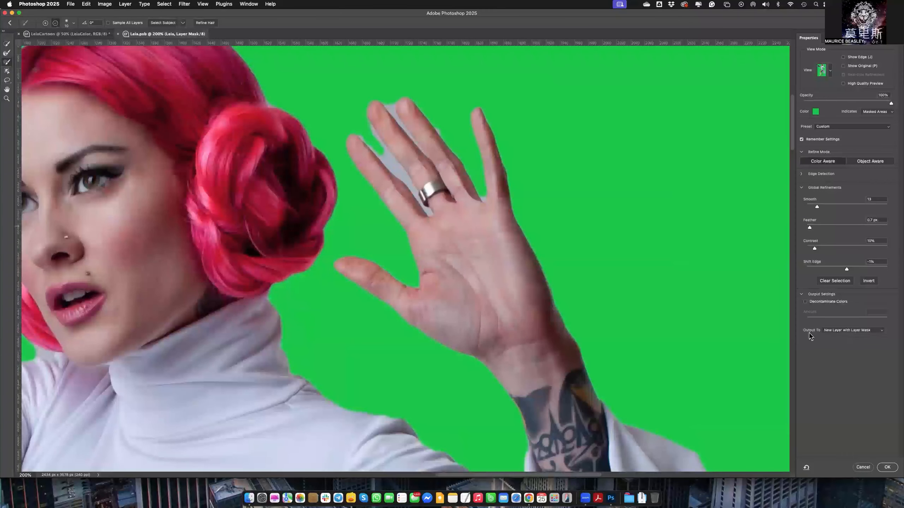
- Set the refinement output to Layer Mask and apply it to the Leia layer
click(835, 332)
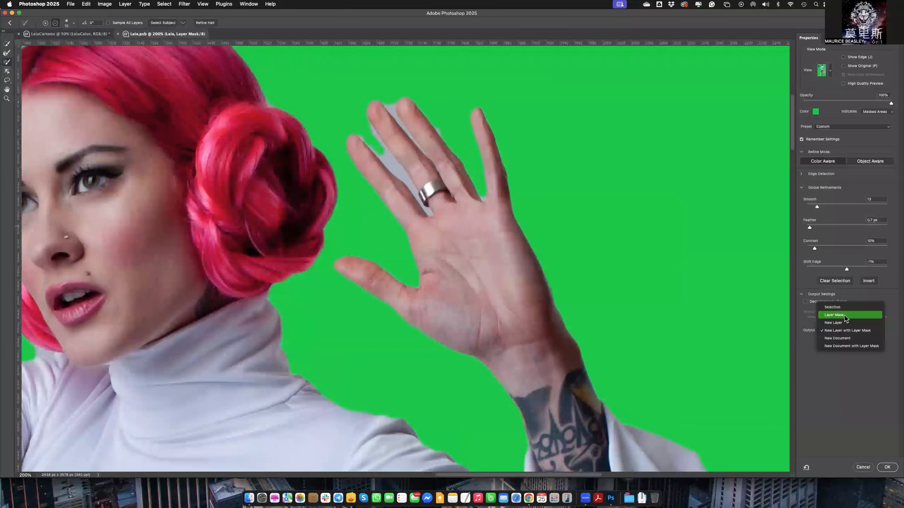
click(846, 316)
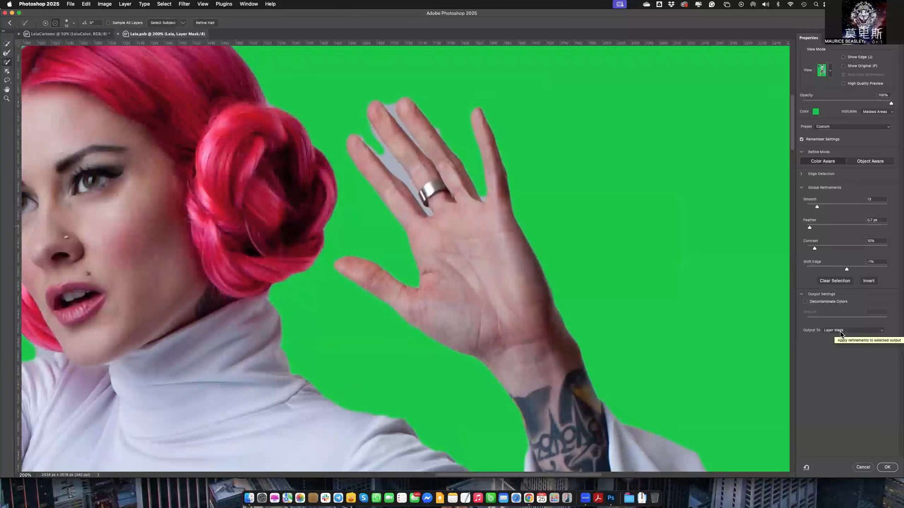
click(888, 468)
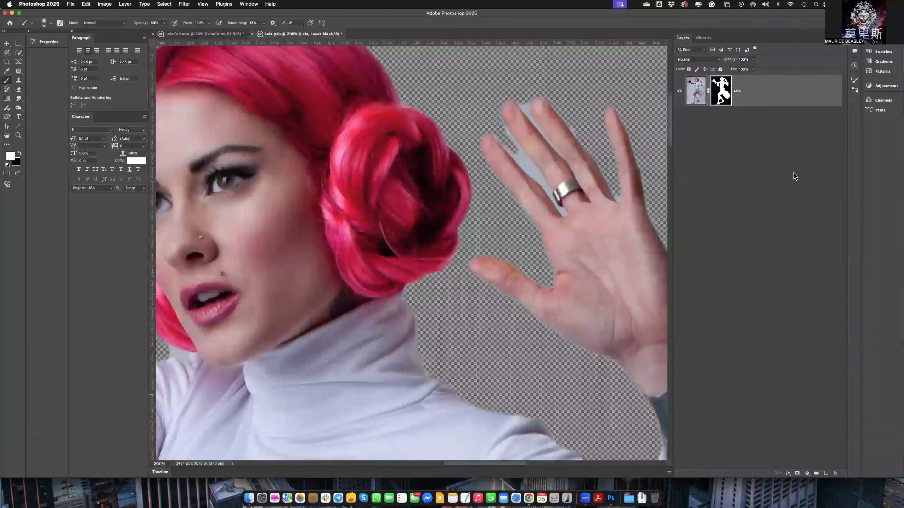
- Start placing an embedded image and browse from the Lectures folder to the Lecture 05 Files folder
key(super+0)
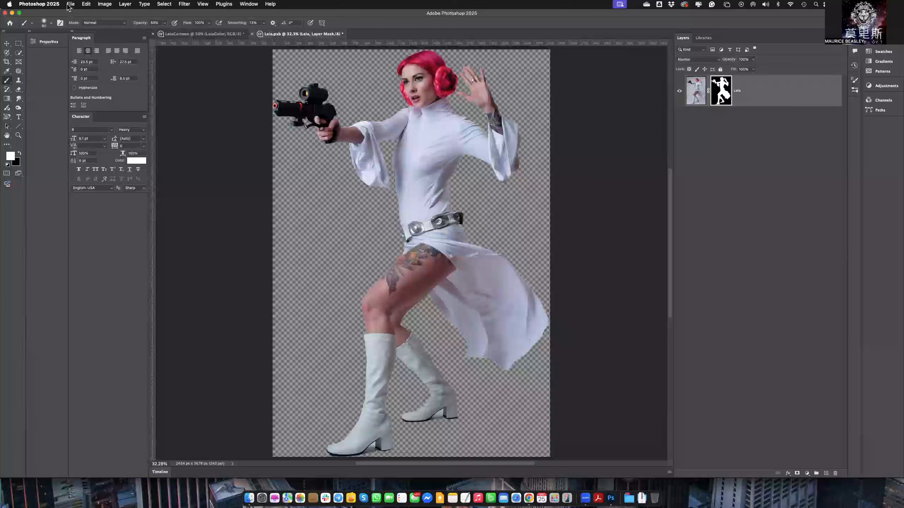
click(70, 4)
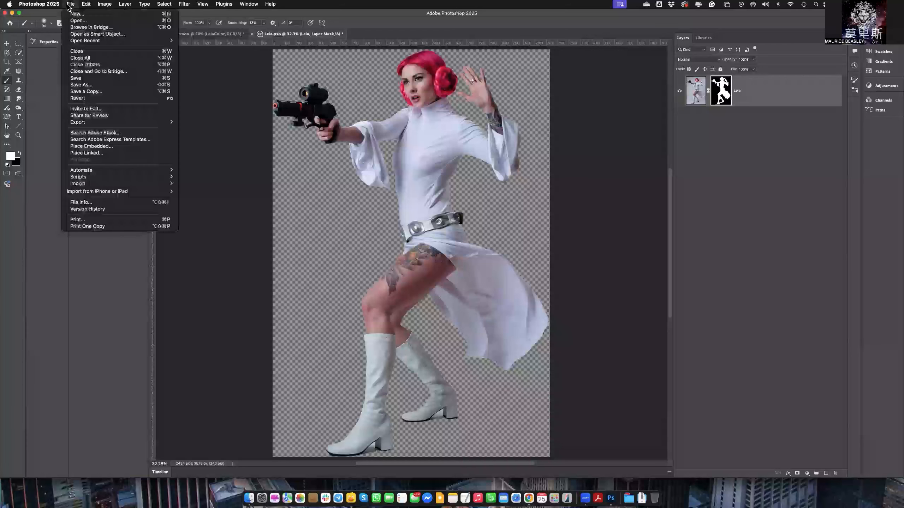
click(110, 147)
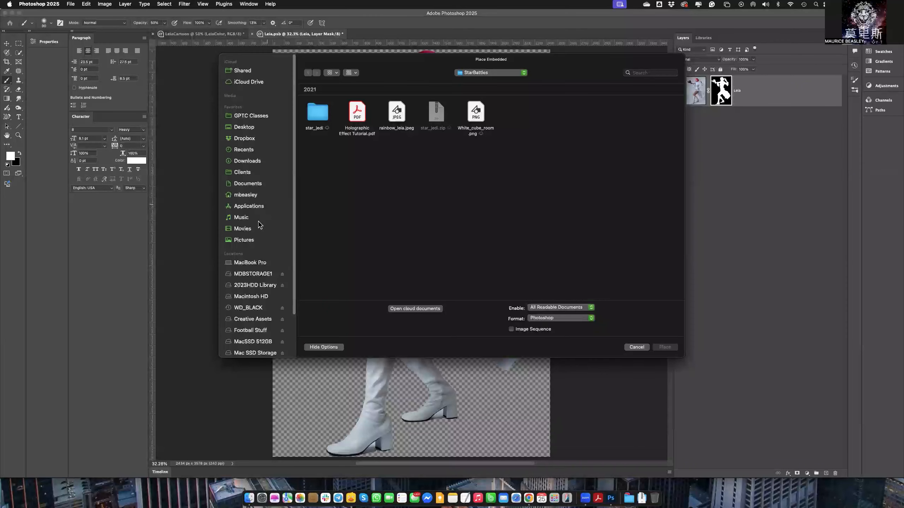
click(473, 73)
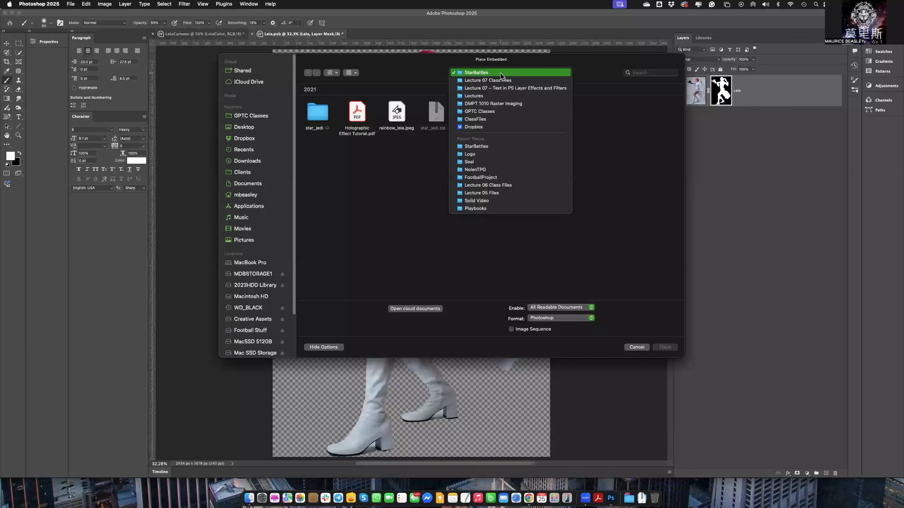
click(481, 96)
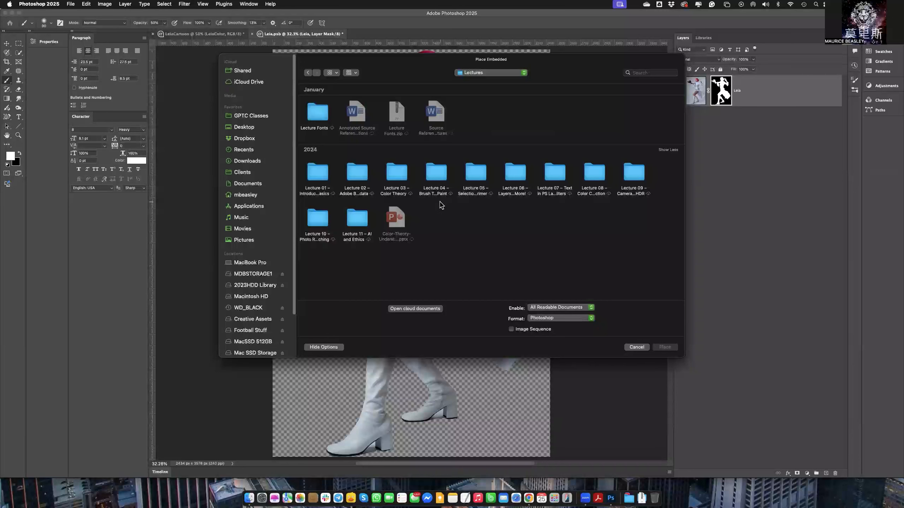
click(468, 177)
double_click(468, 177)
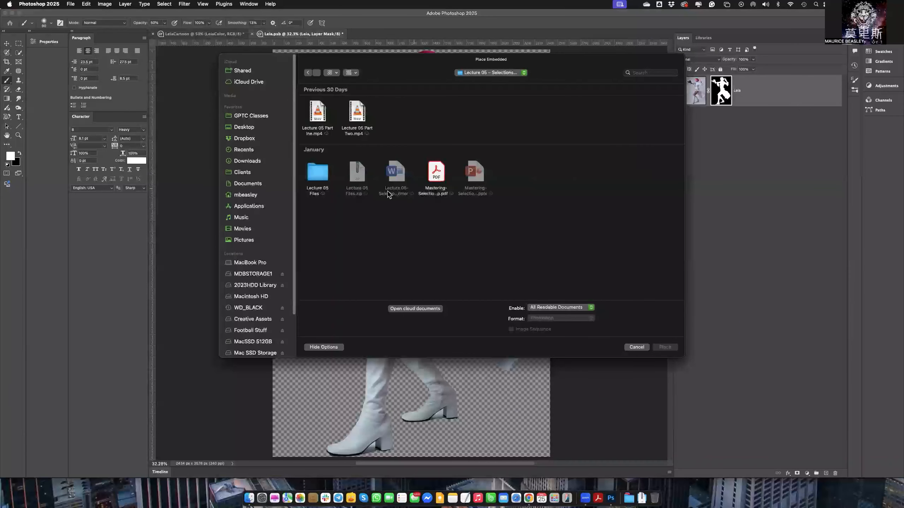
click(319, 176)
double_click(320, 176)
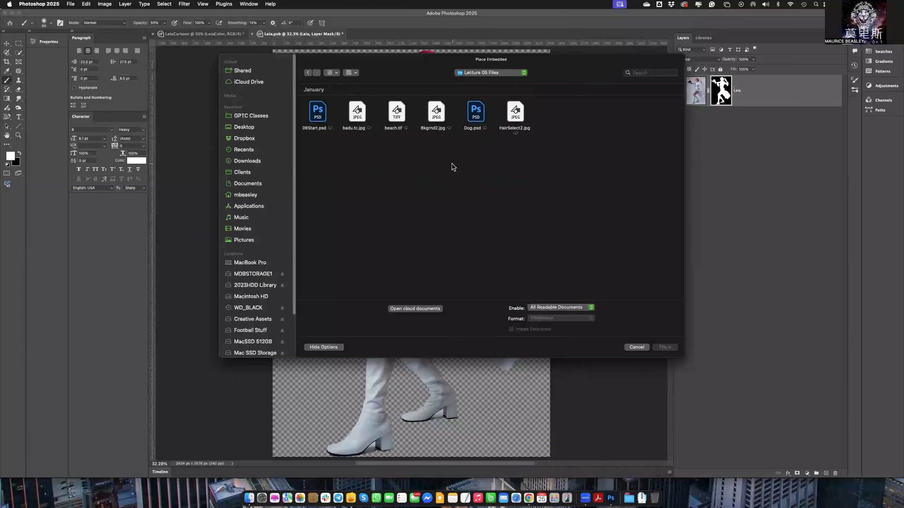
- Preview HairSelect2.jpg and place it as an embedded image above the Leia layer
click(510, 115)
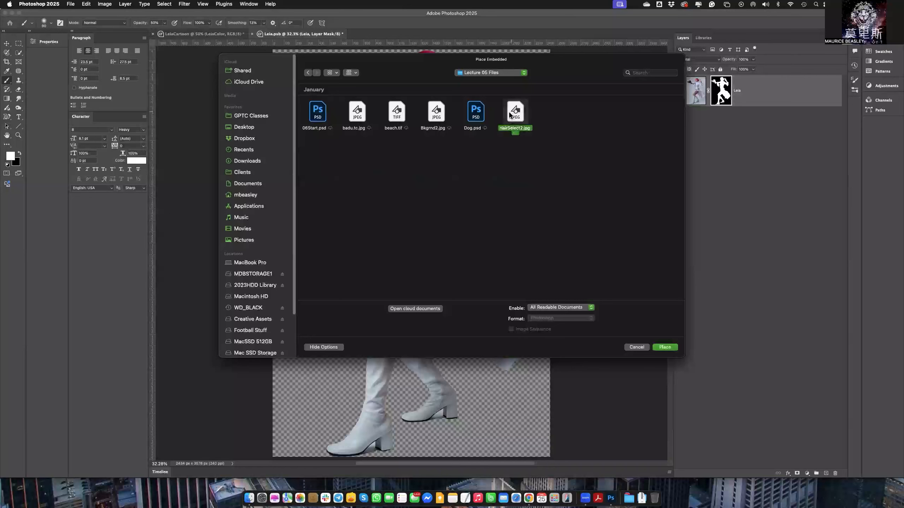
key(space)
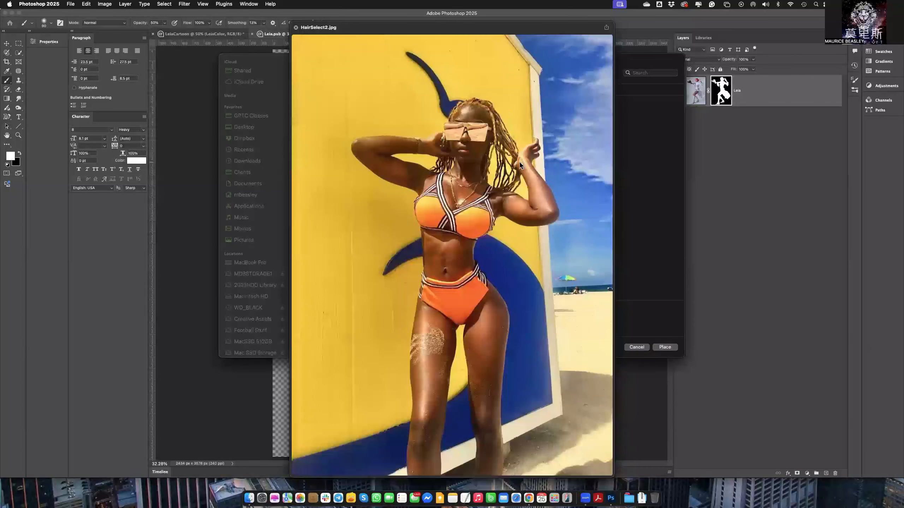
key(space)
click(665, 346)
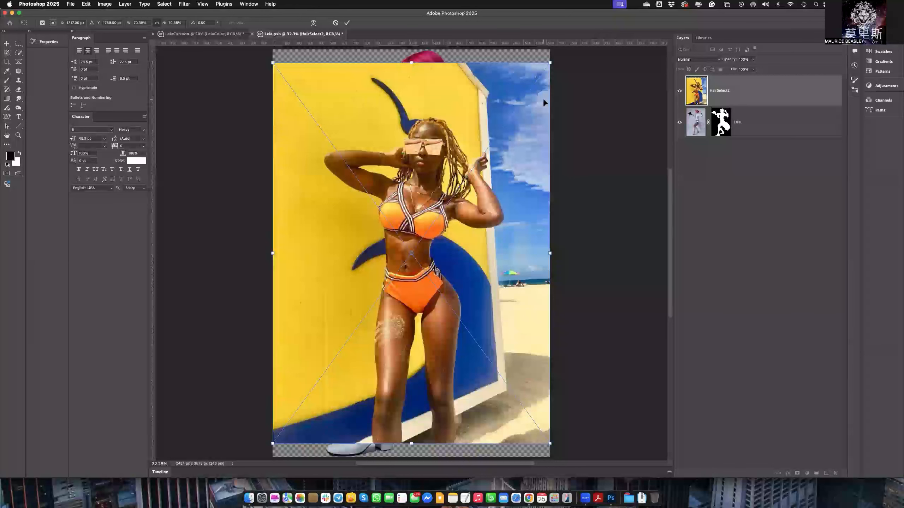
- Scale the placed HairSelect2 photo up until it covers the whole canvas, and commit the placement
scroll(545, 104, up, 1)
drag(549, 67, 566, 56)
scroll(432, 232, down, 4)
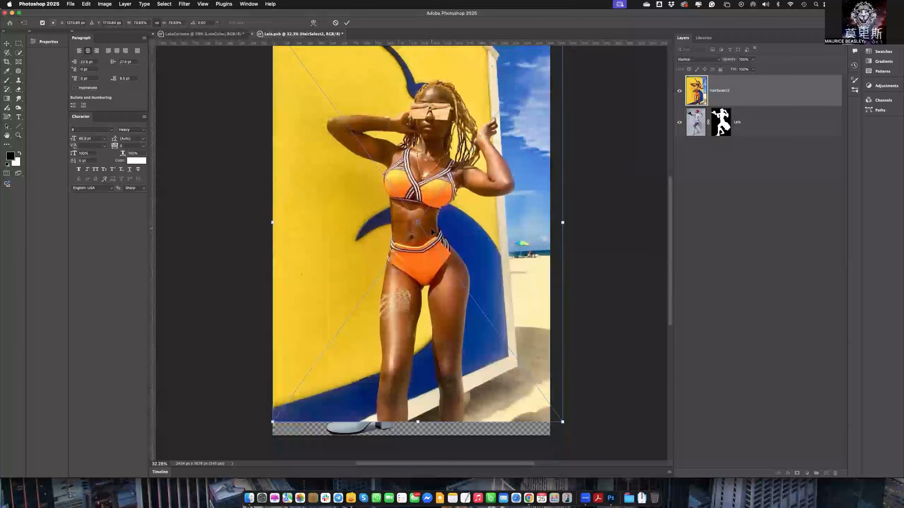
drag(270, 425, 259, 447)
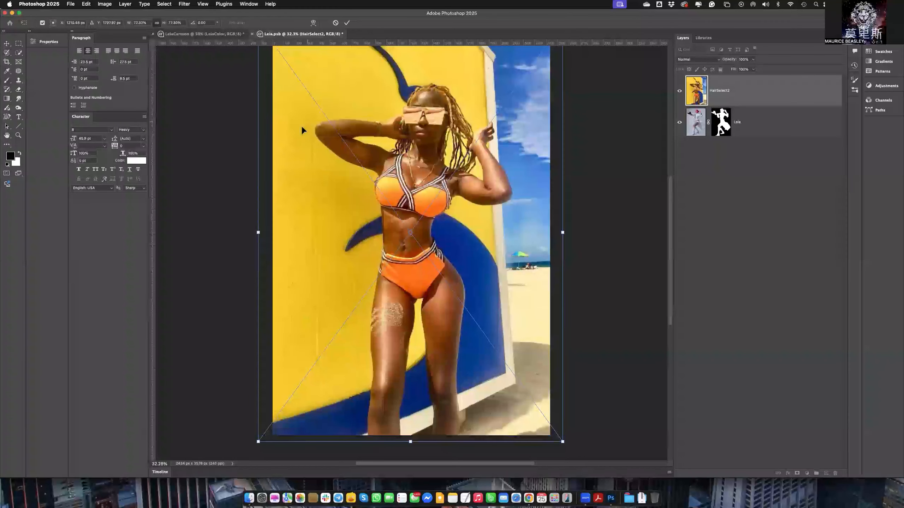
click(347, 23)
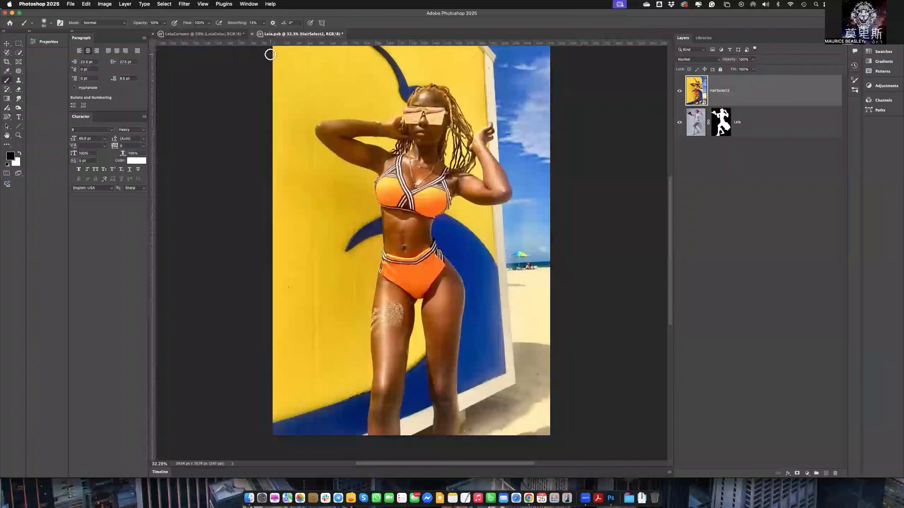
- Compare the LeiaCartoon document with the edited Leia.psb contents, and save and close Leia.psb to update the smart objects
click(217, 34)
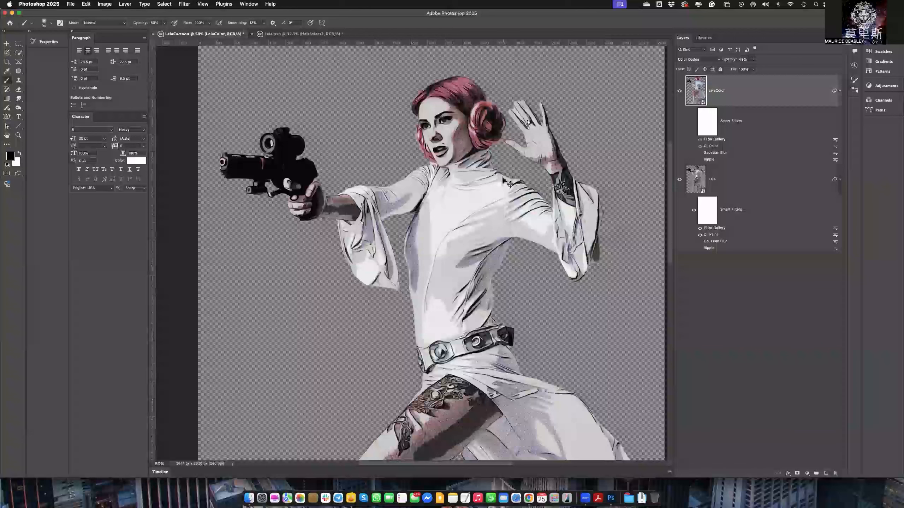
key(super+0)
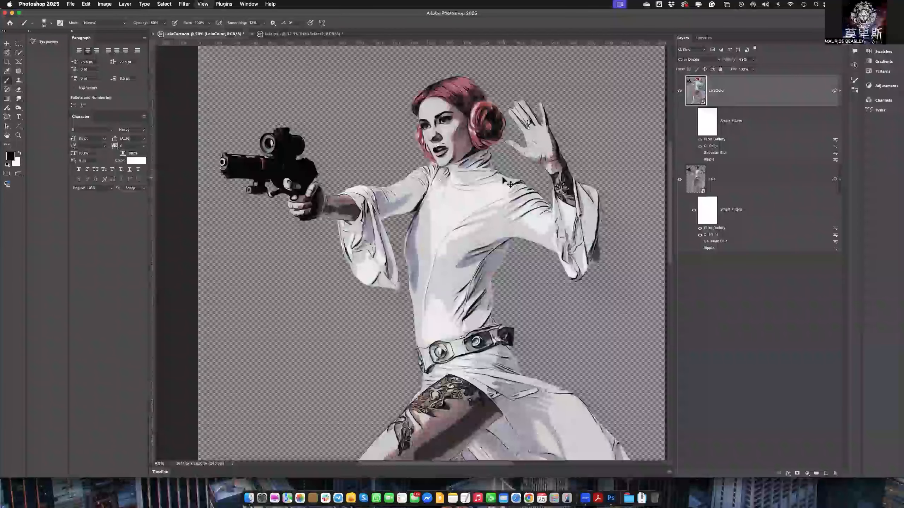
click(280, 34)
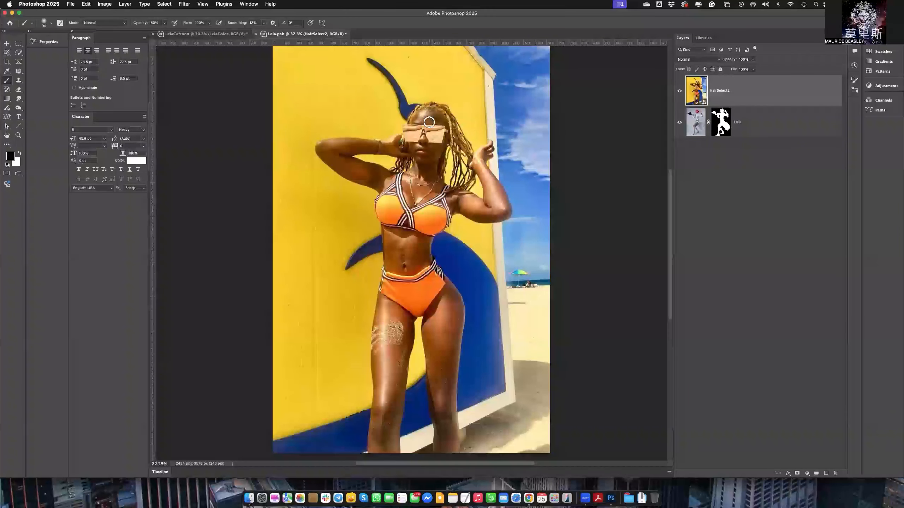
click(195, 36)
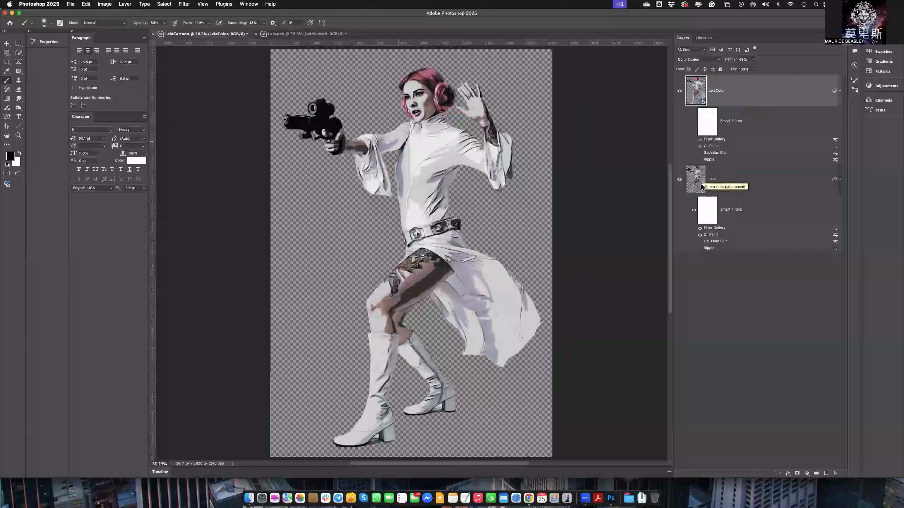
click(274, 33)
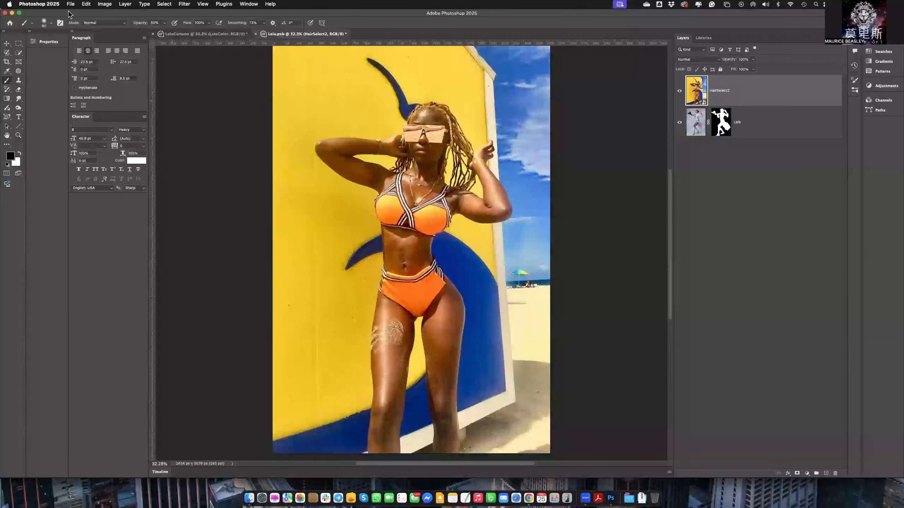
click(256, 33)
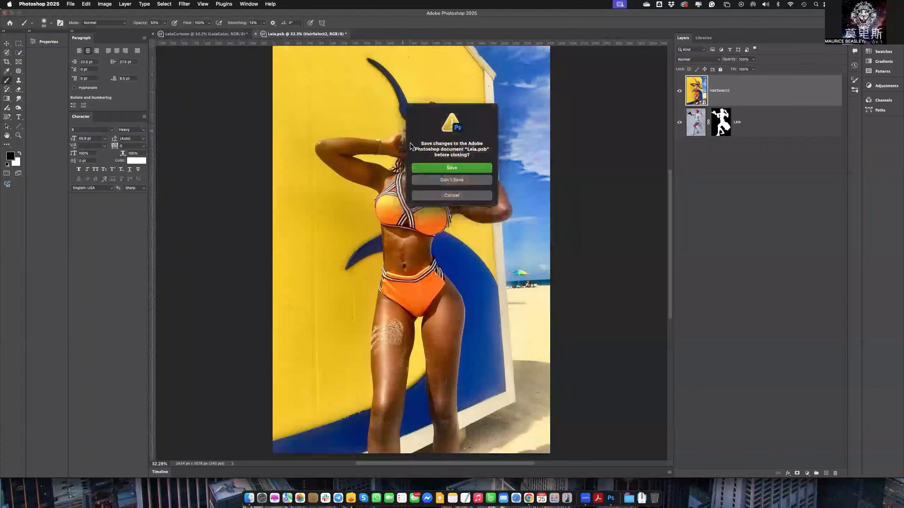
click(438, 170)
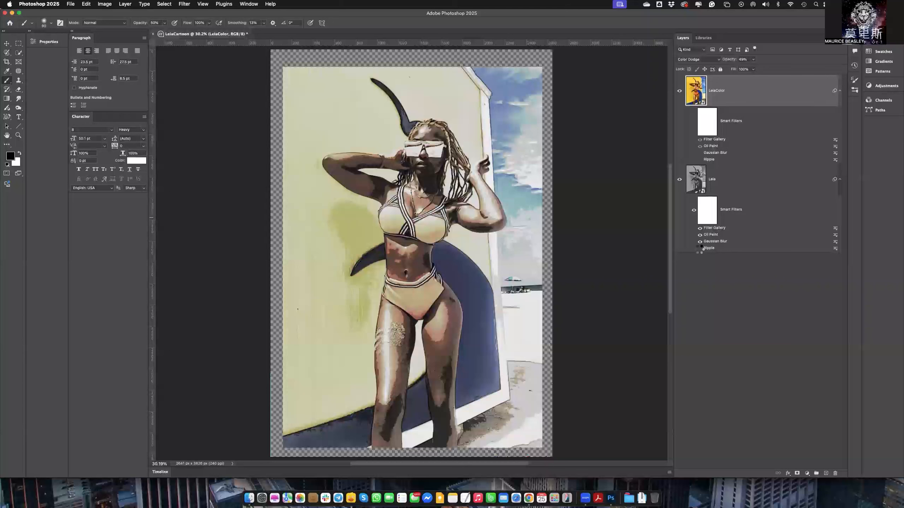
- Preview the Ripple and Gaussian Blur smart filters on the Leia layer, and turn both off
click(700, 249)
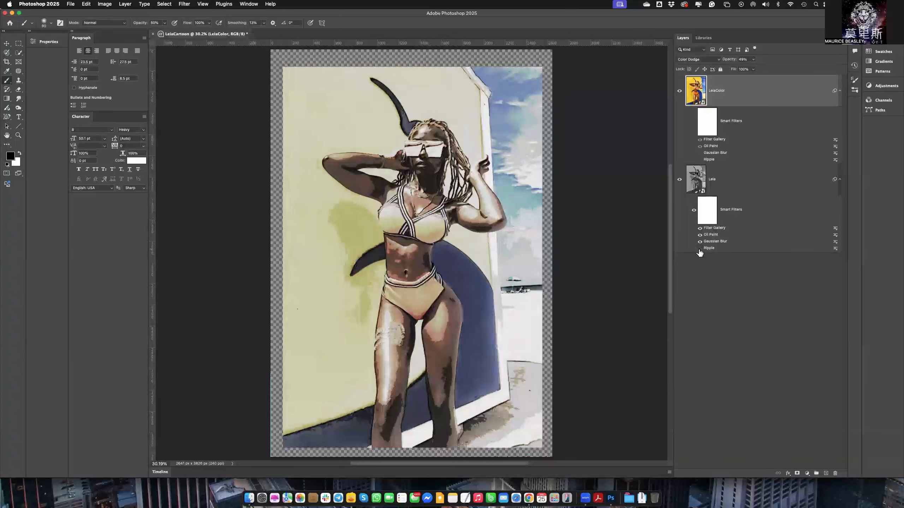
click(699, 249)
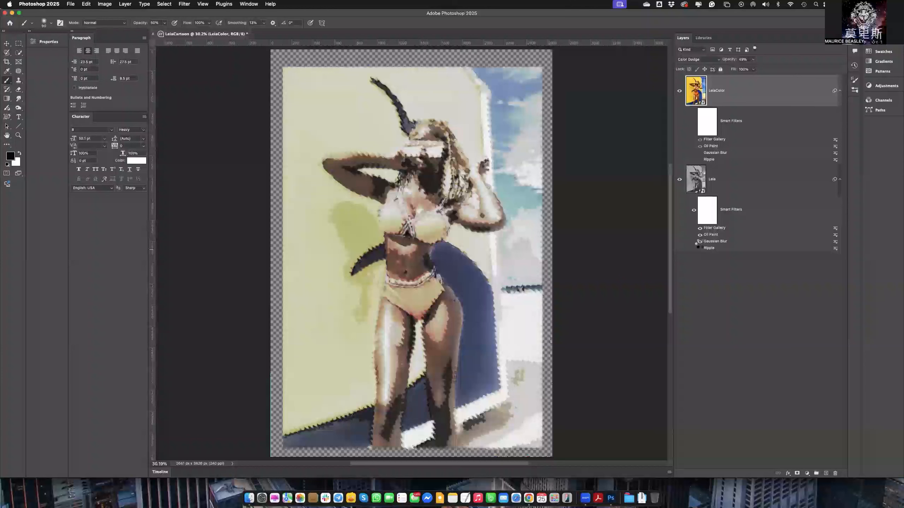
click(700, 248)
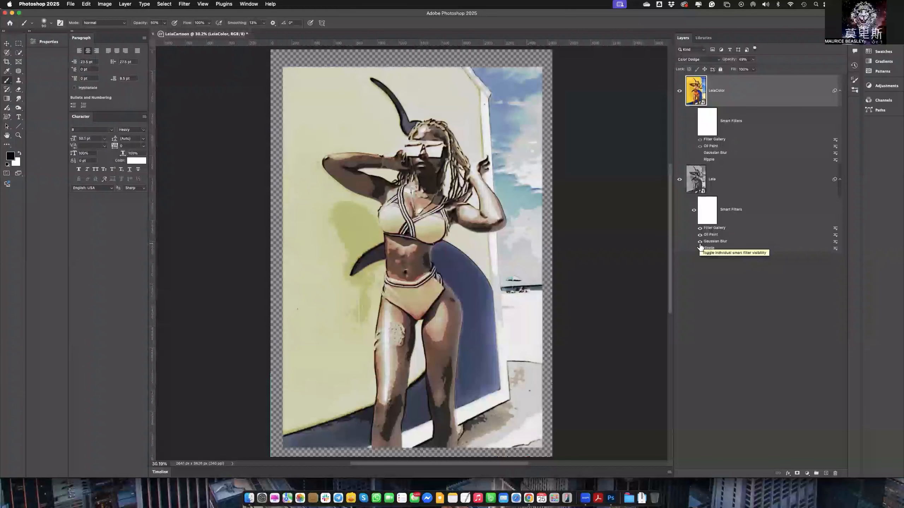
click(699, 242)
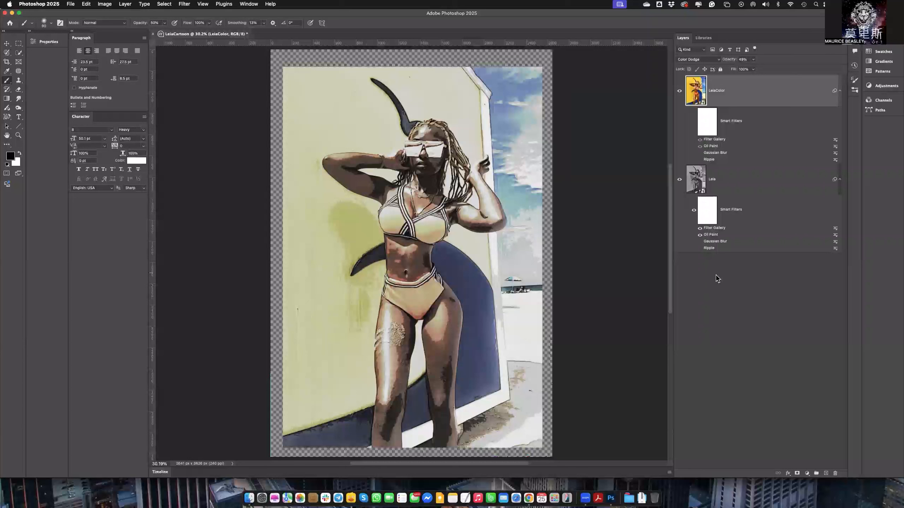
- Reopen the Leia smart object's contents, hide the HairSelect2 layer, and save and close Leia.psb
click(696, 181)
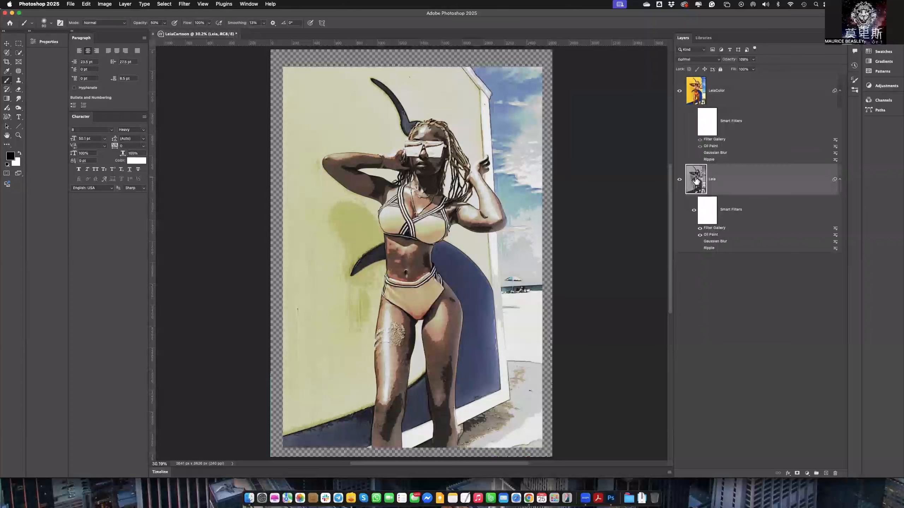
double_click(696, 180)
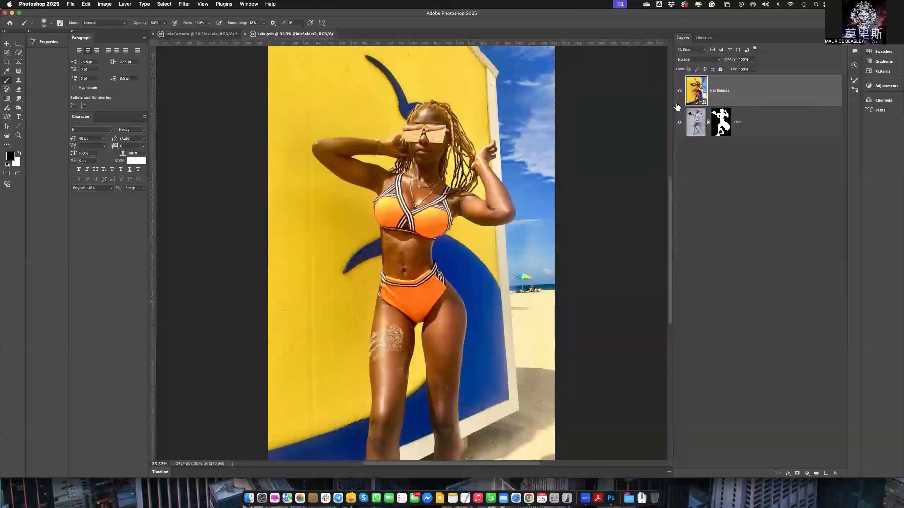
click(679, 91)
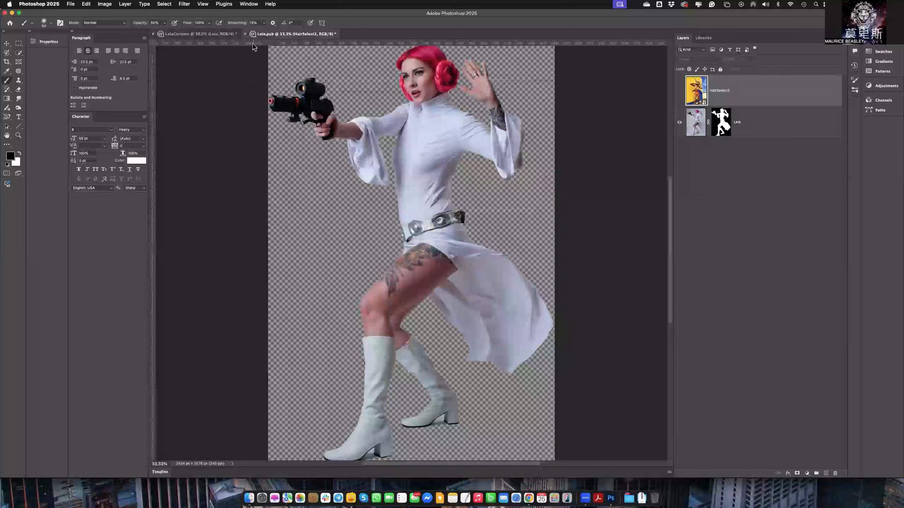
click(245, 34)
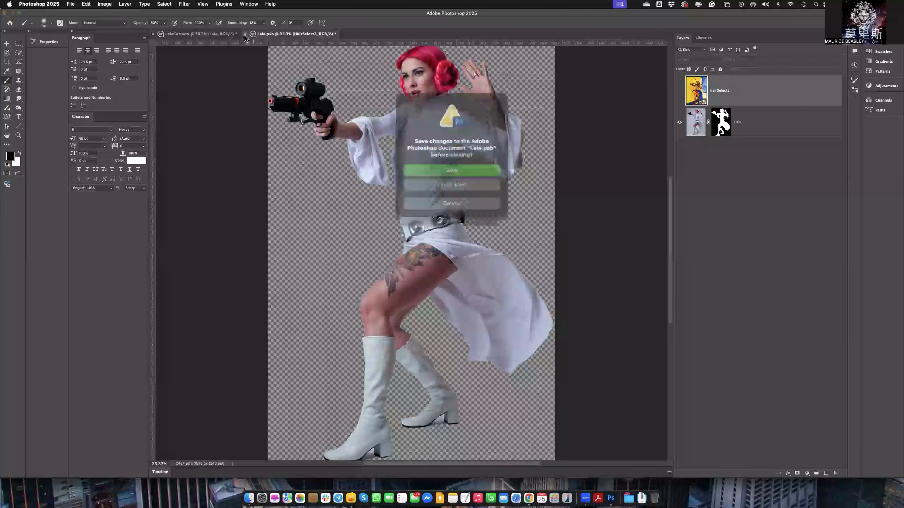
click(452, 171)
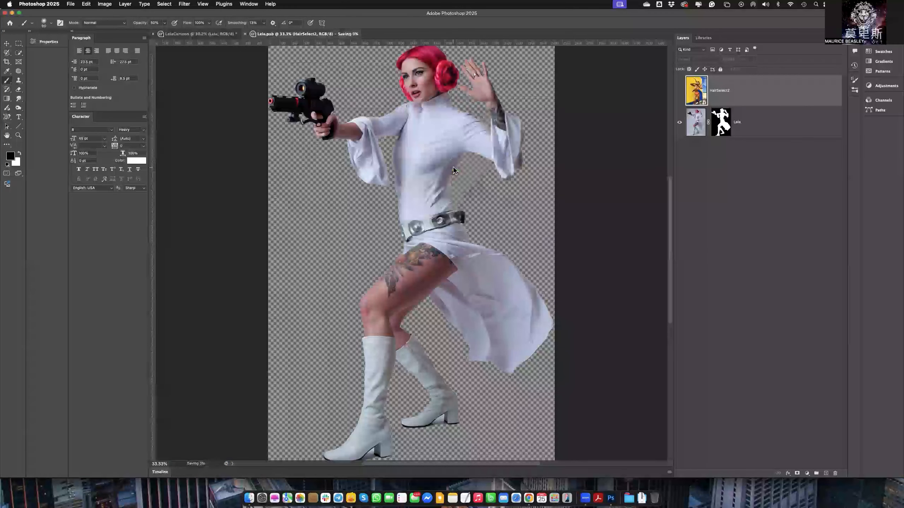